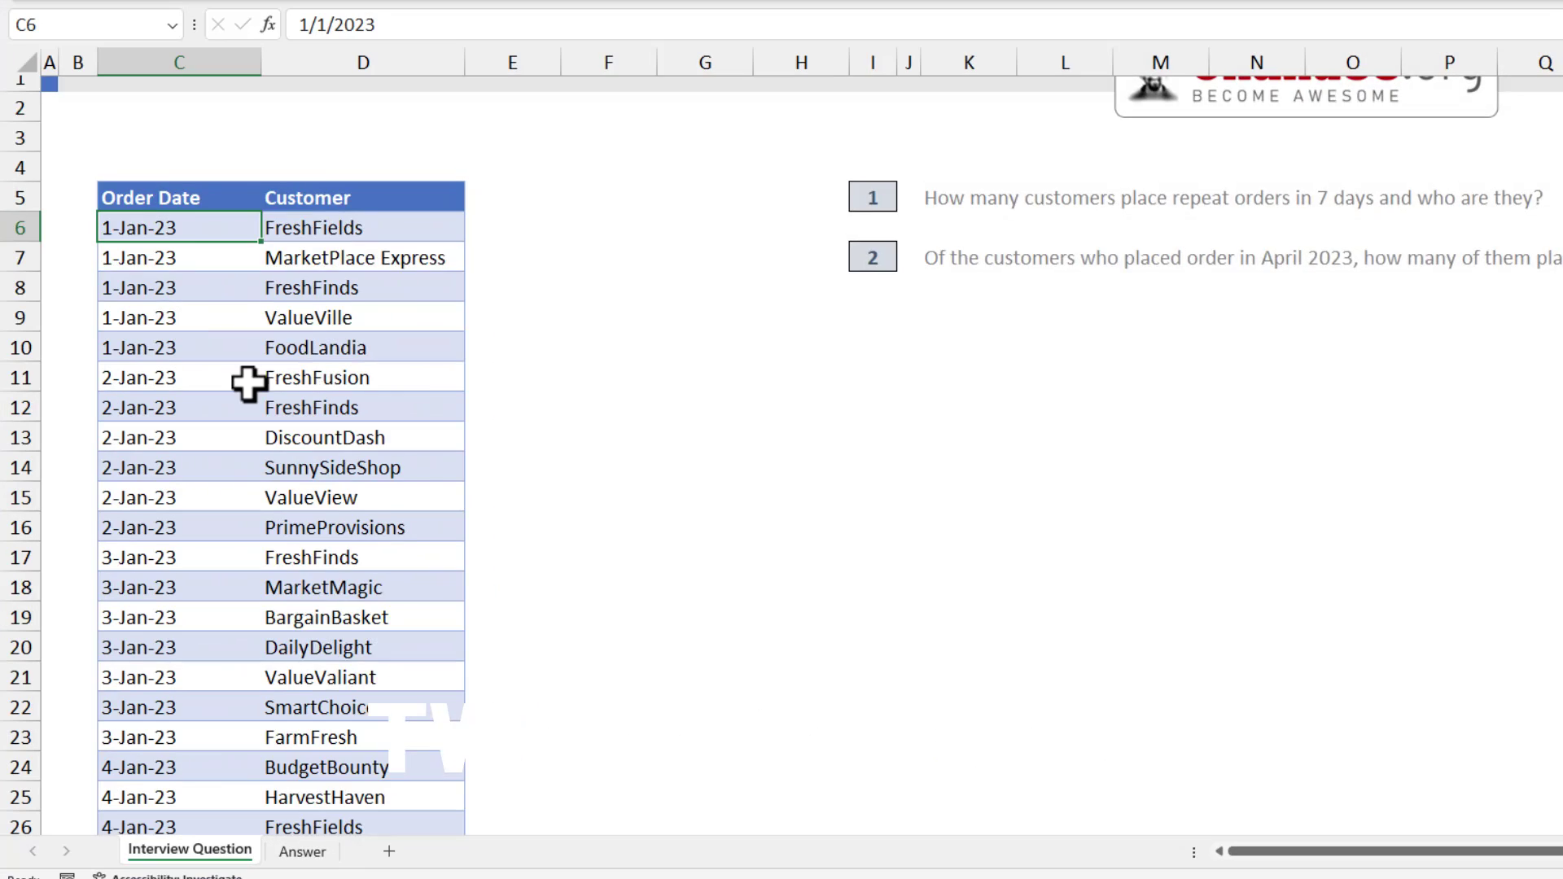
# Review the order dates and customers in the table, and the two questions about repeat orders.
pyautogui.scroll(-11, 188, 342)
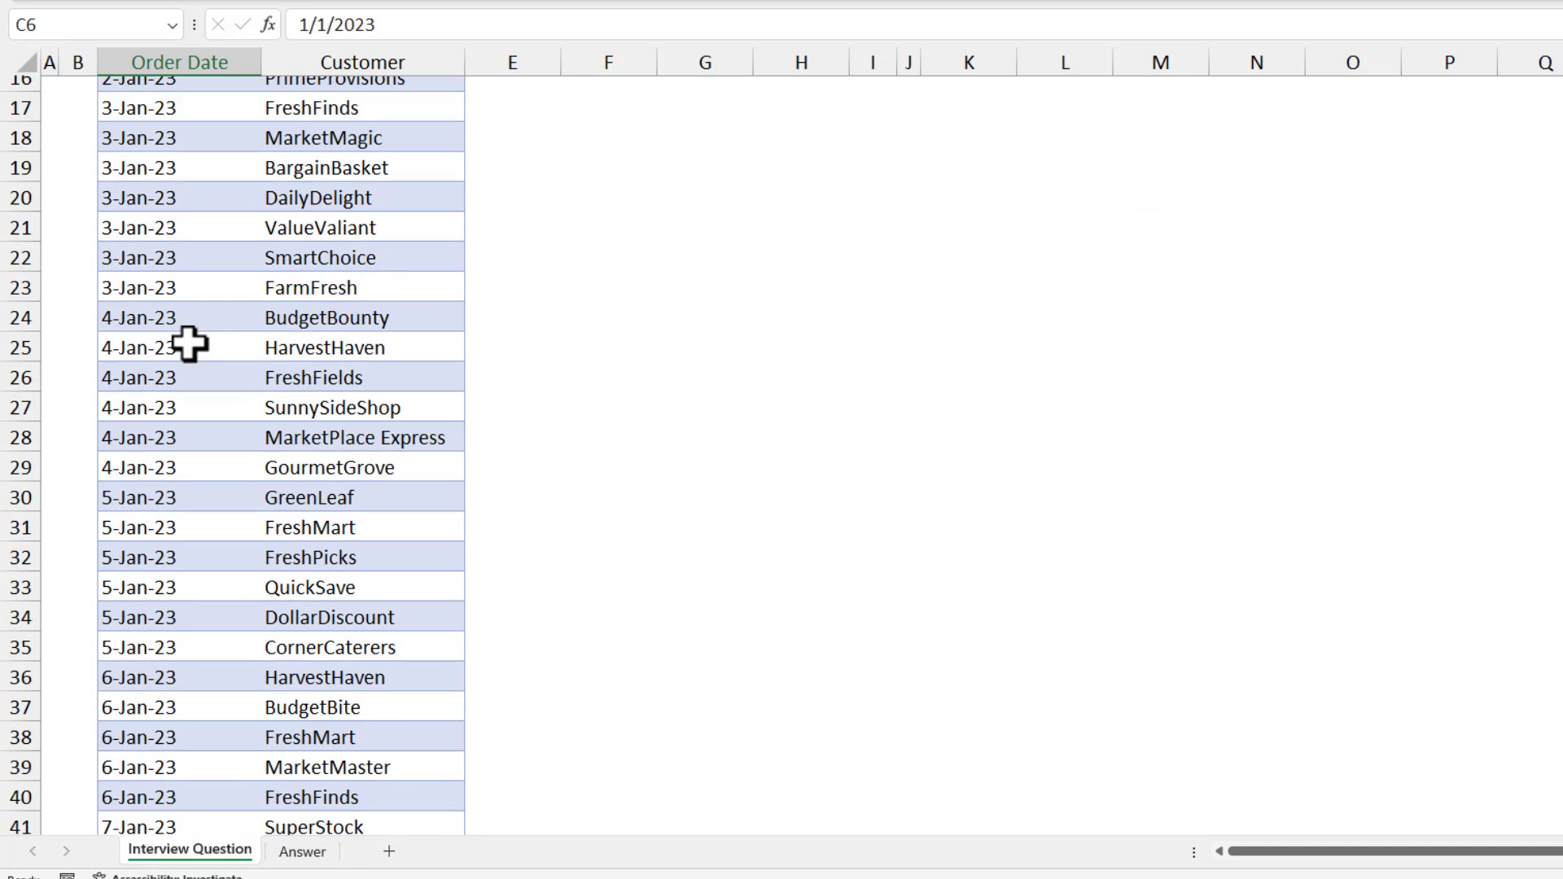
pyautogui.scroll(10, 364, 408)
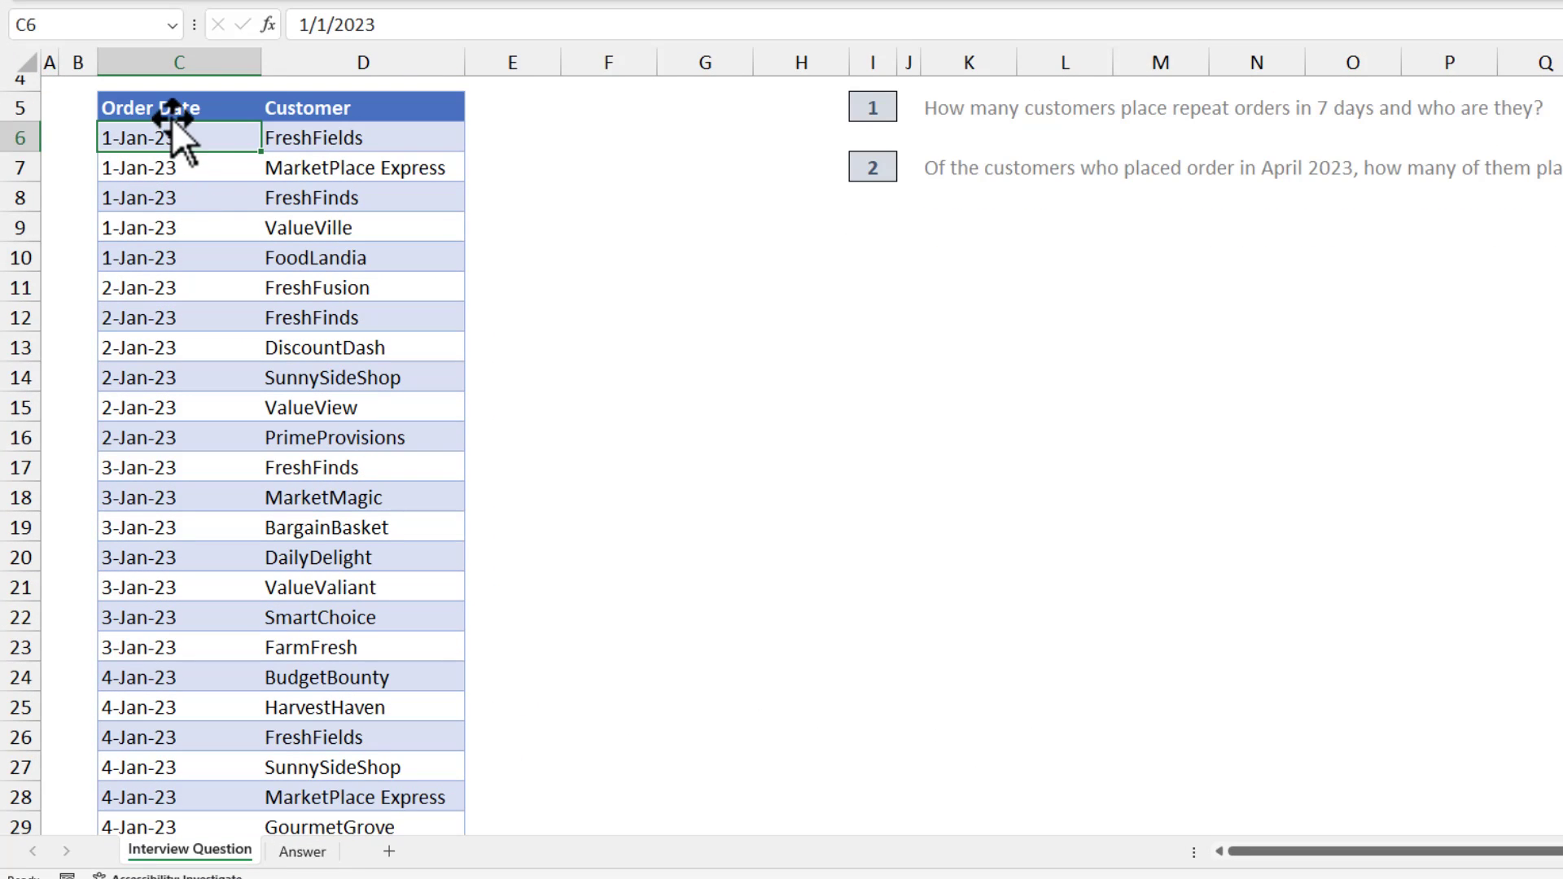
pyautogui.click(358, 141)
pyautogui.scroll(-10, 434, 377)
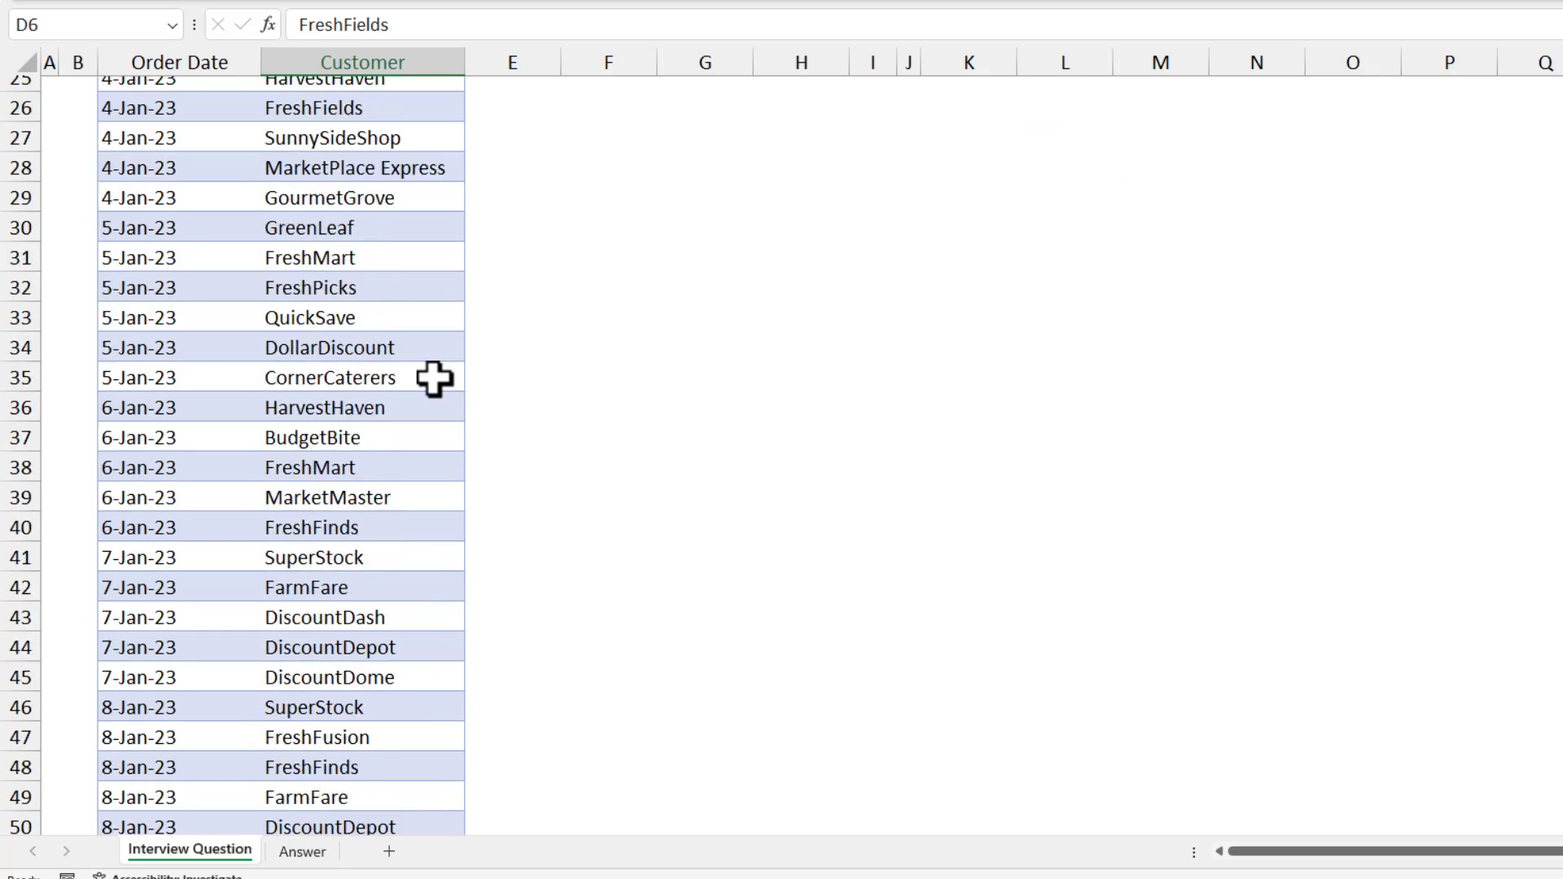
pyautogui.scroll(11, 569, 401)
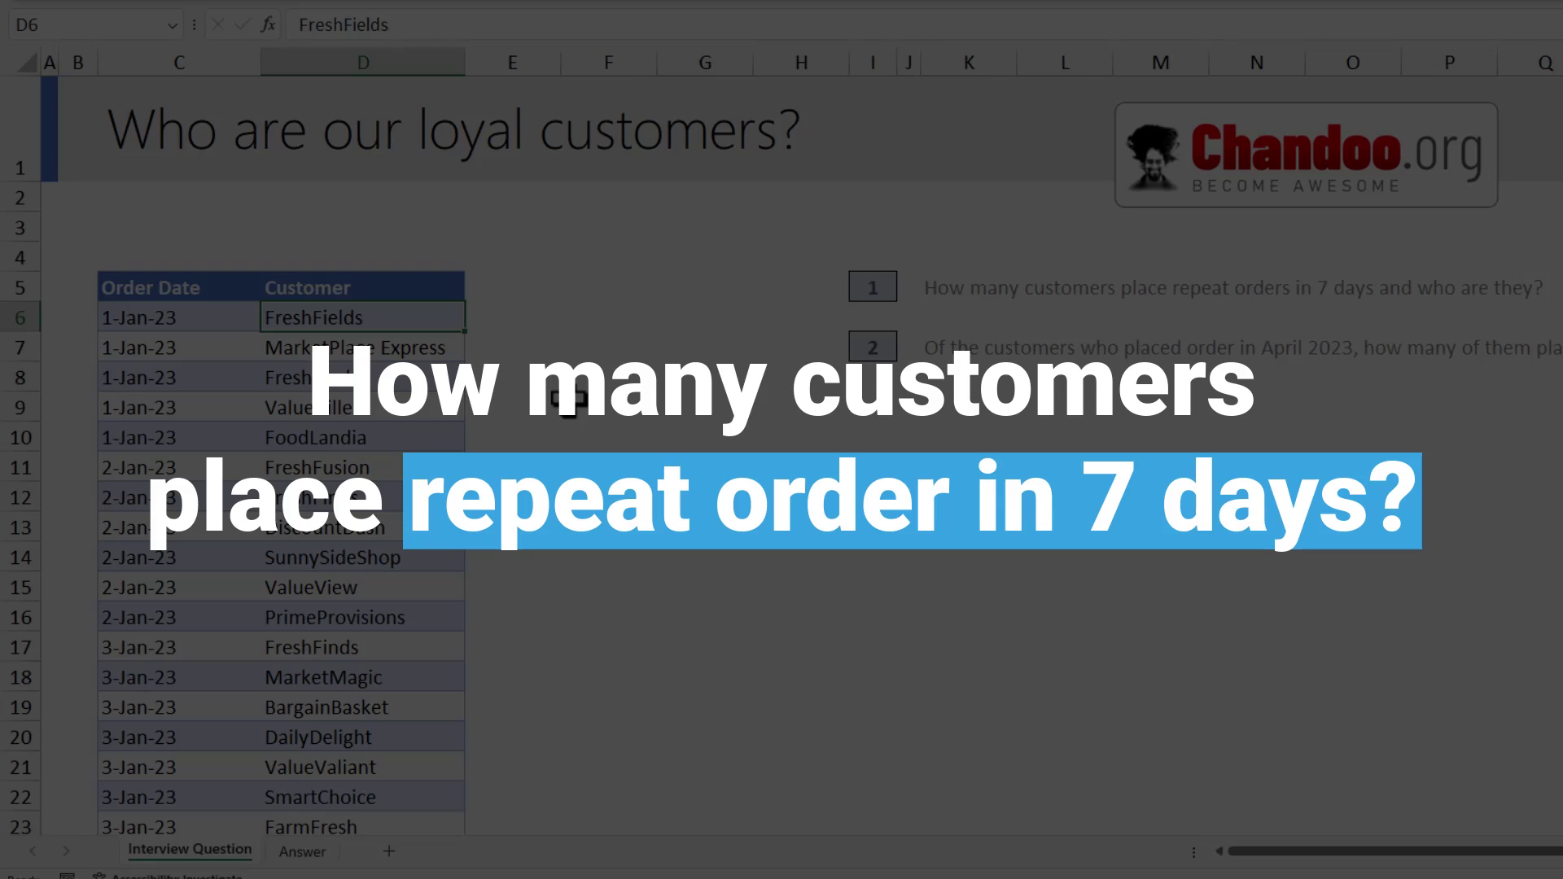
pyautogui.click(883, 300)
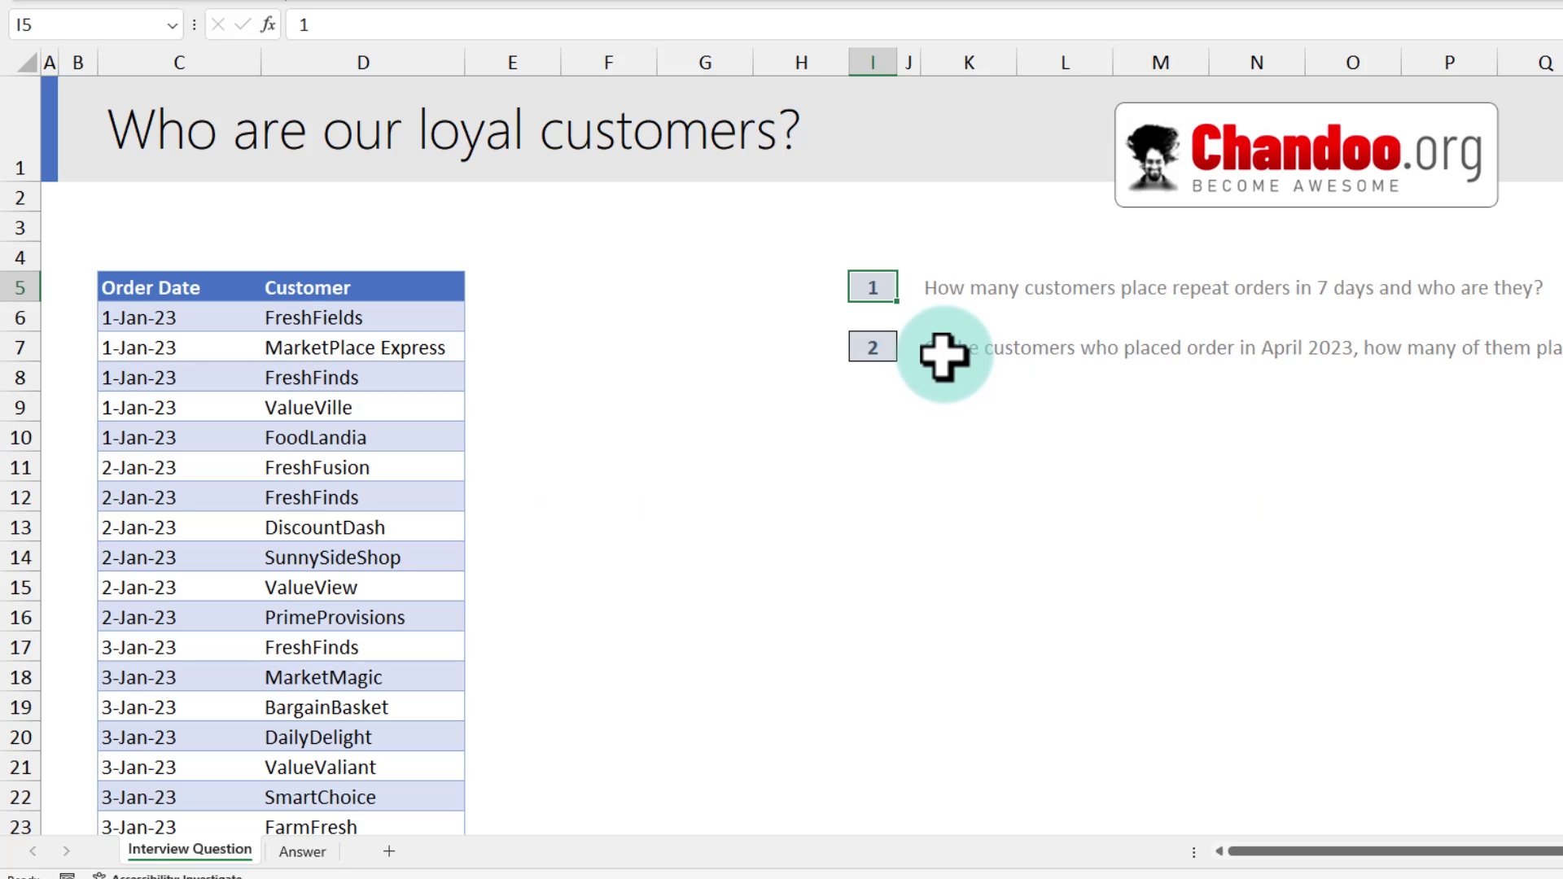
pyautogui.click(945, 353)
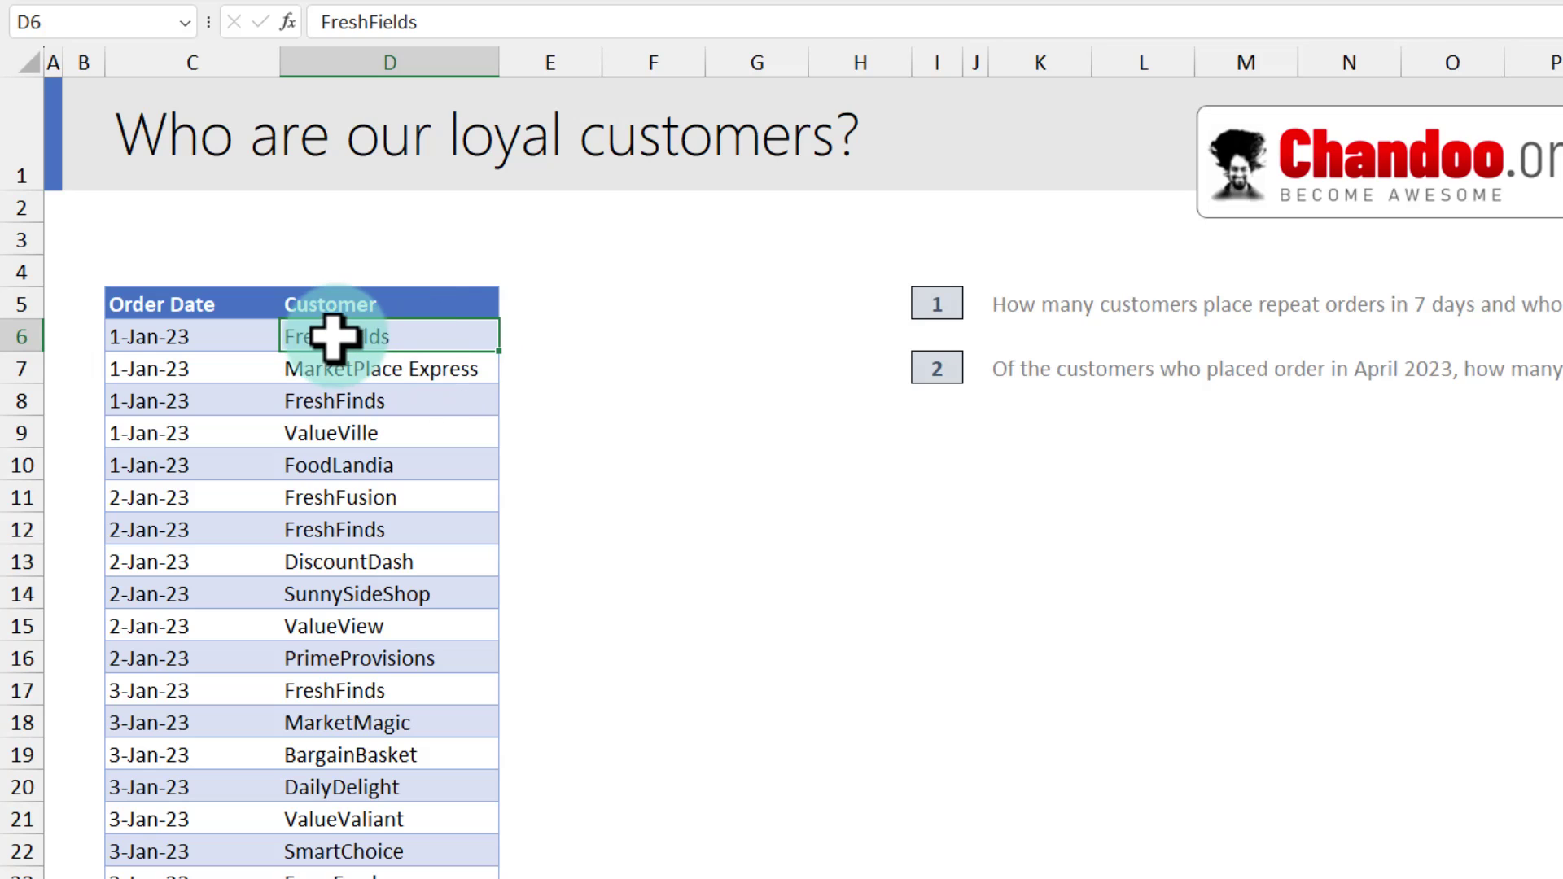
# Trace MarketPlace Express from its 1-Jan-23 order to its next order in the table.
pyautogui.click(420, 366)
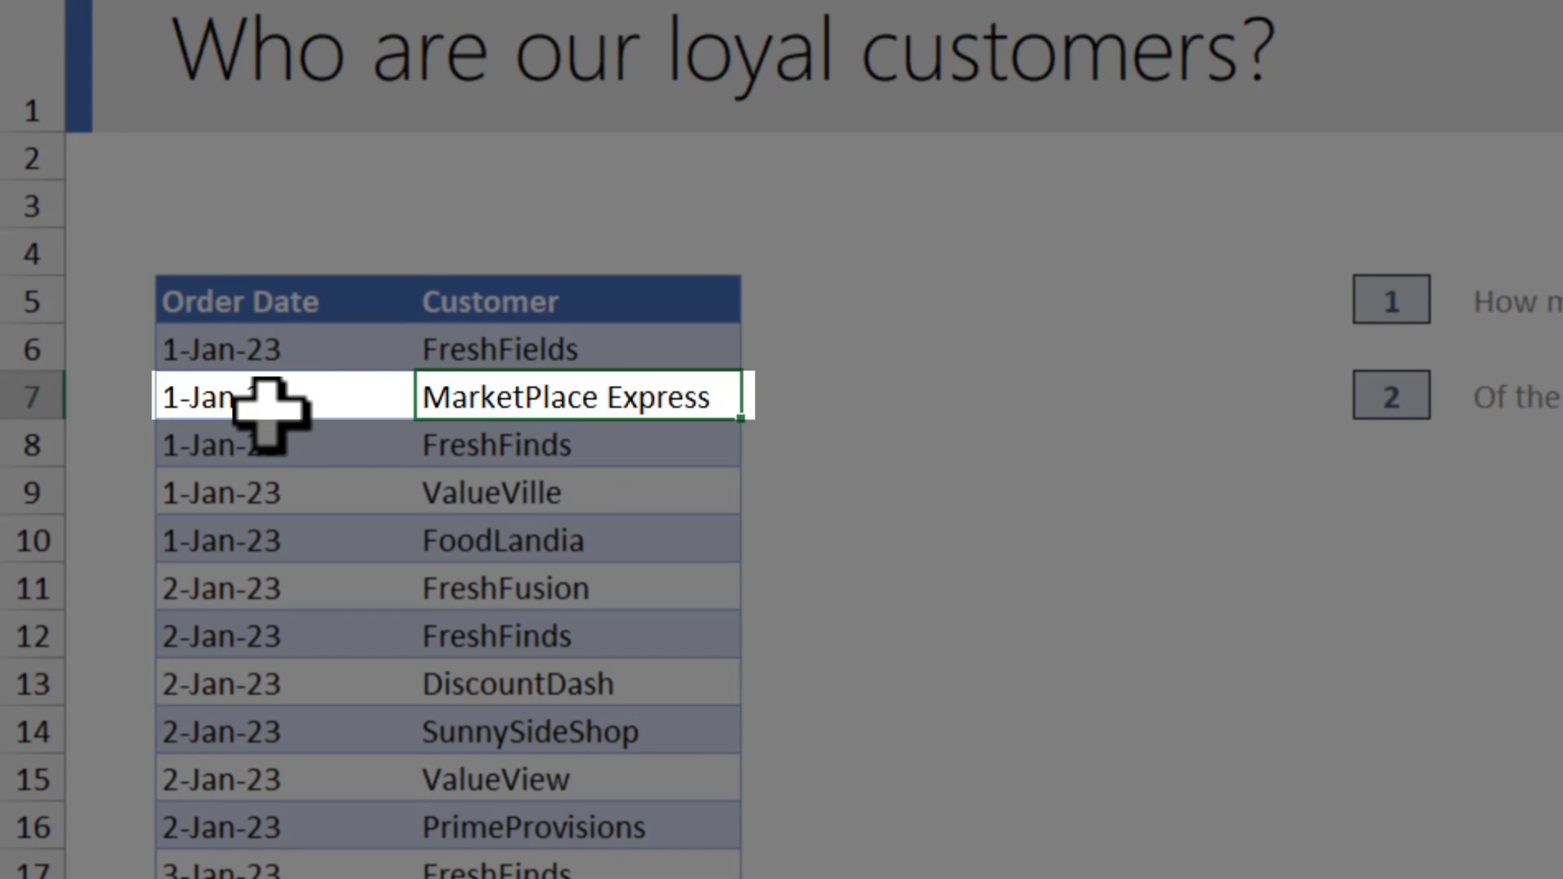
pyautogui.scroll(-2, 586, 478)
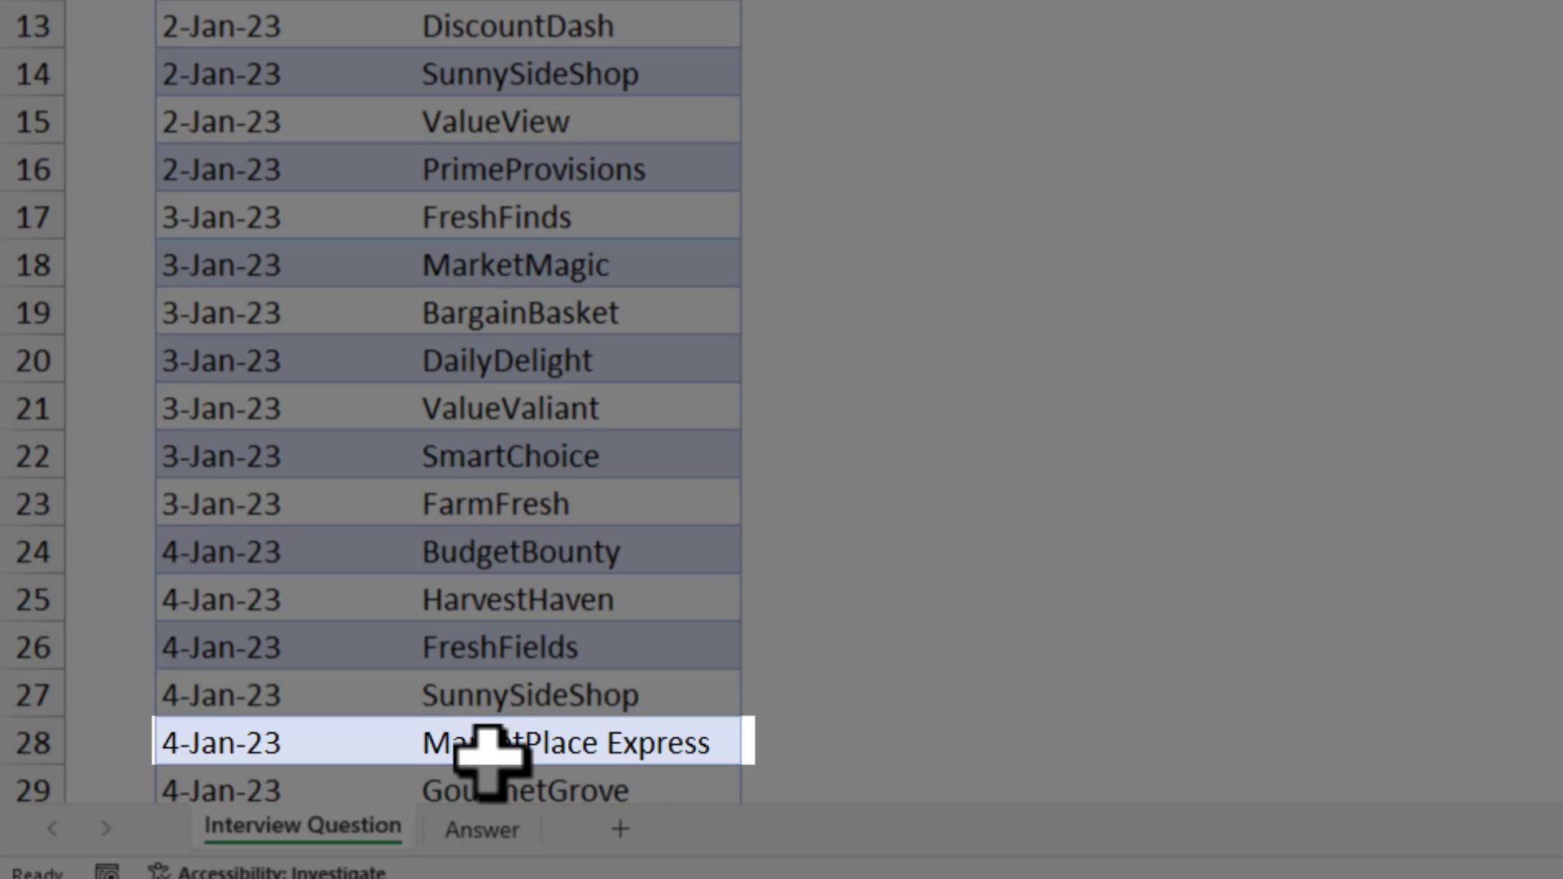
pyautogui.click(487, 744)
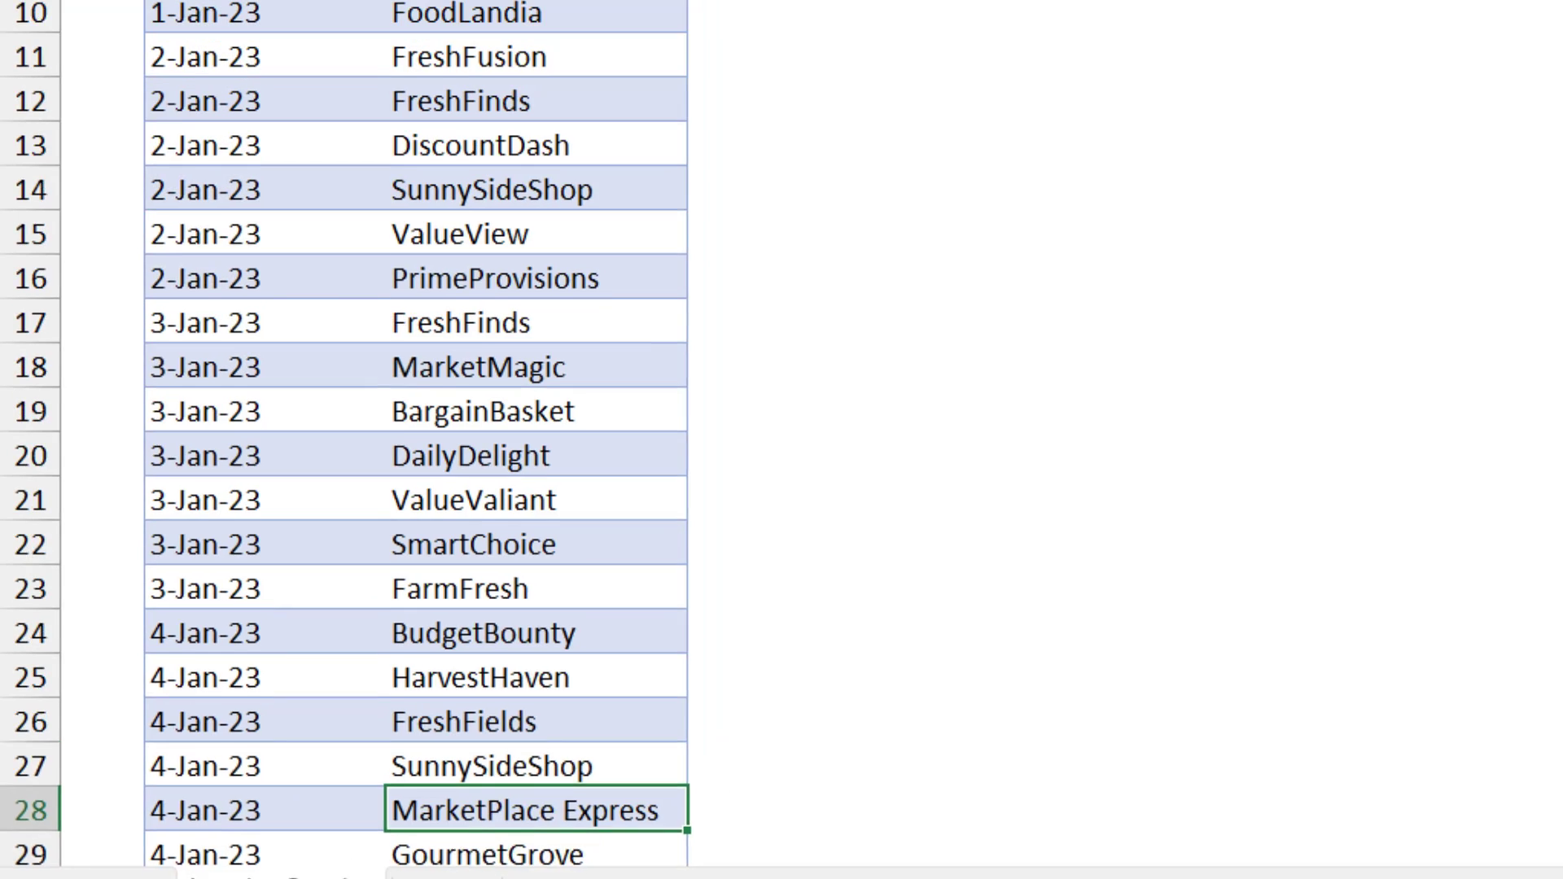
pyautogui.scroll(2, 457, 224)
pyautogui.click(457, 213)
# Add a table column headed "Next Order Date" in cell E5, beside the Customer column.
pyautogui.click(607, 204)
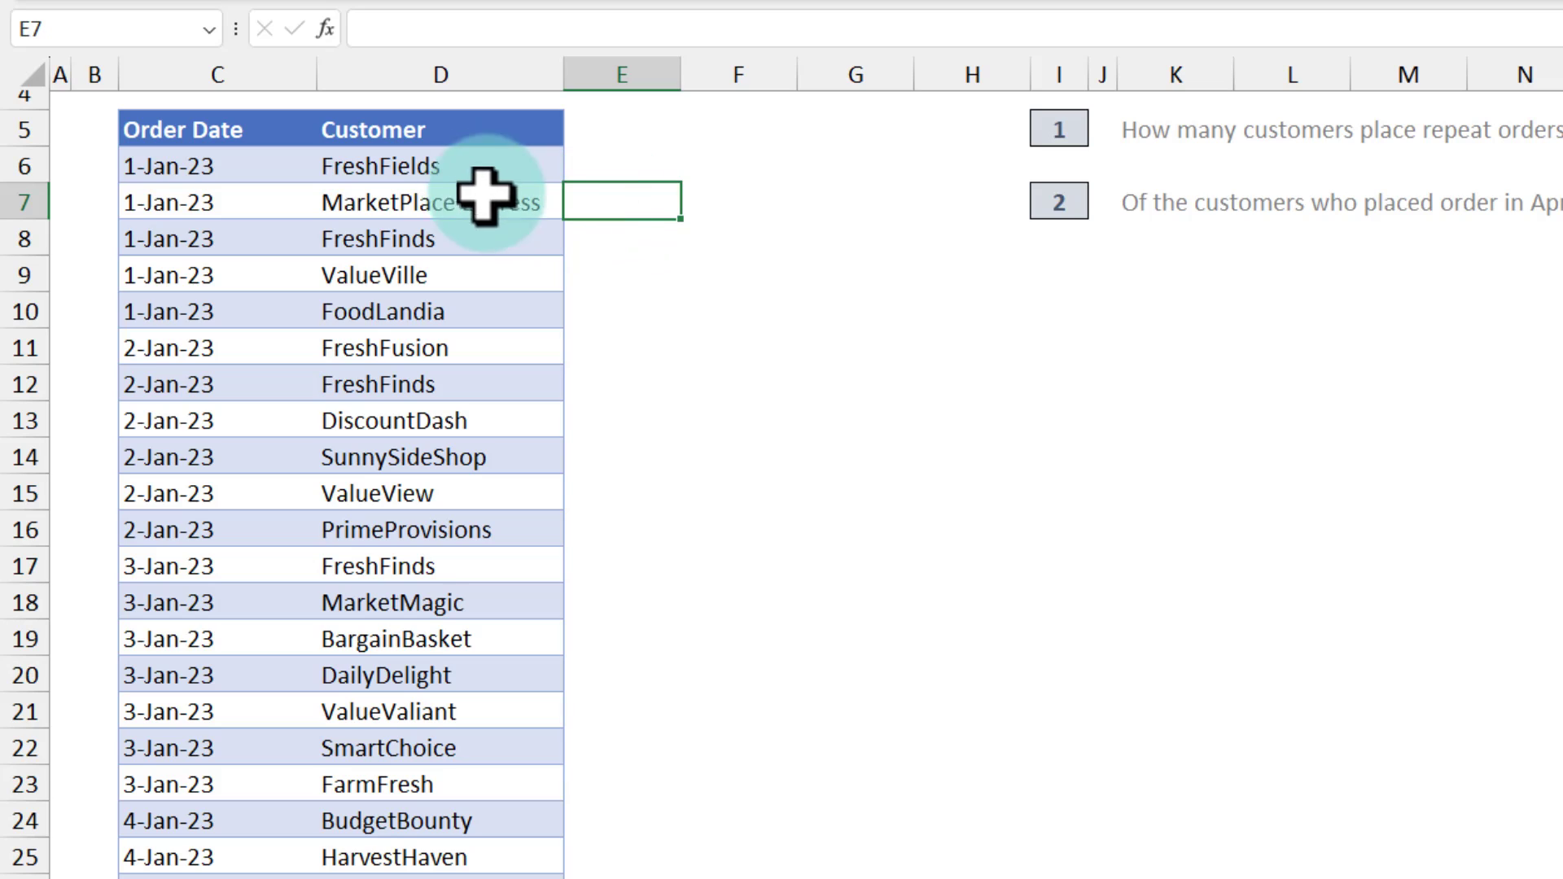
pyautogui.click(604, 131)
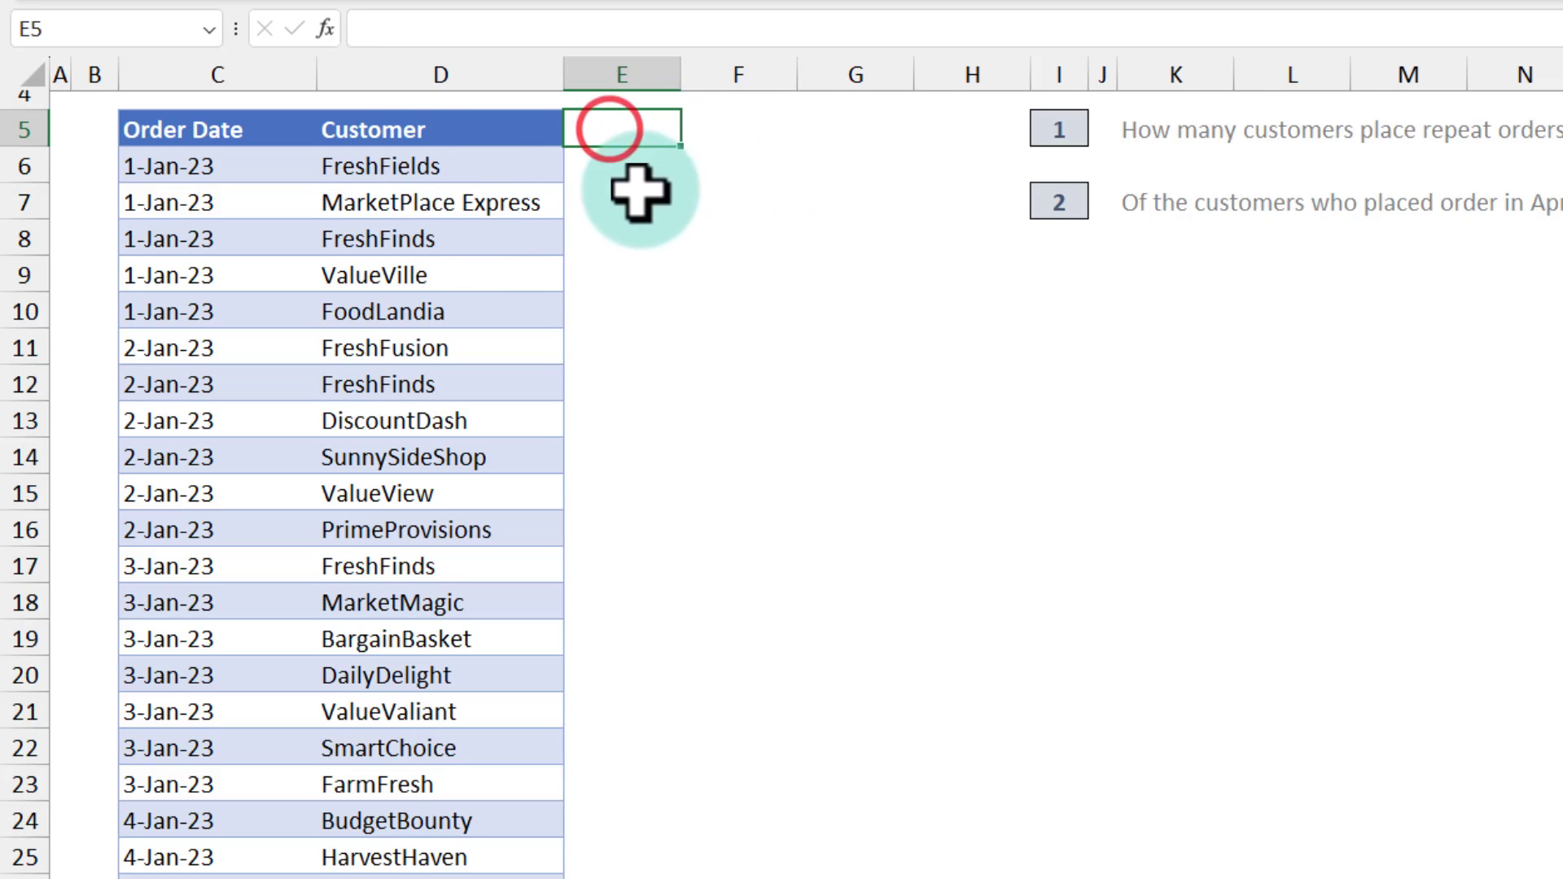
pyautogui.write('Next Order Date')
pyautogui.press('Return')
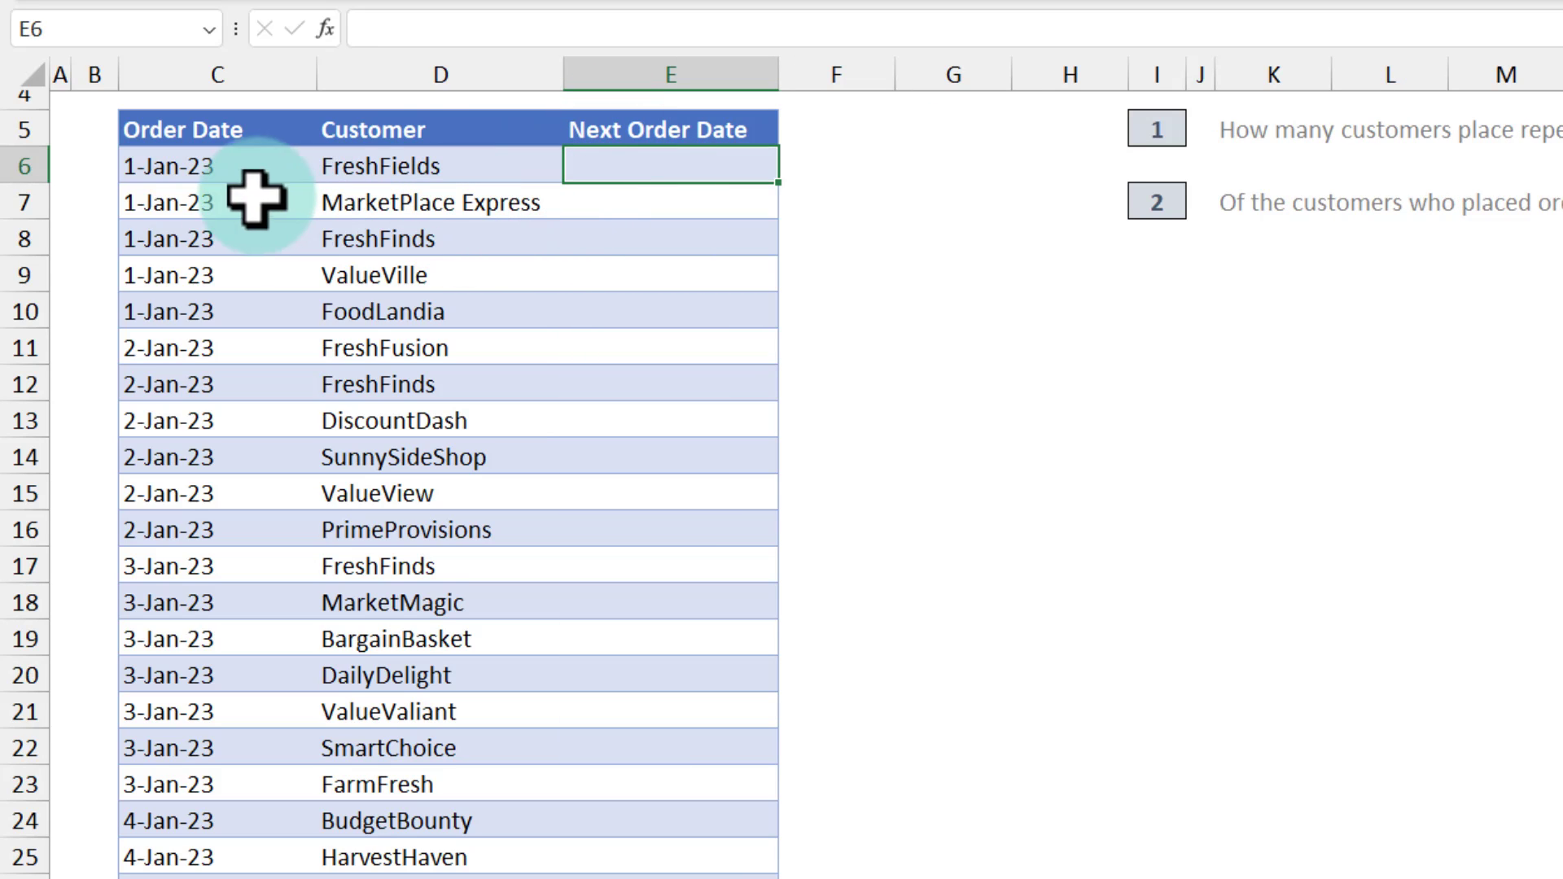
pyautogui.click(174, 171)
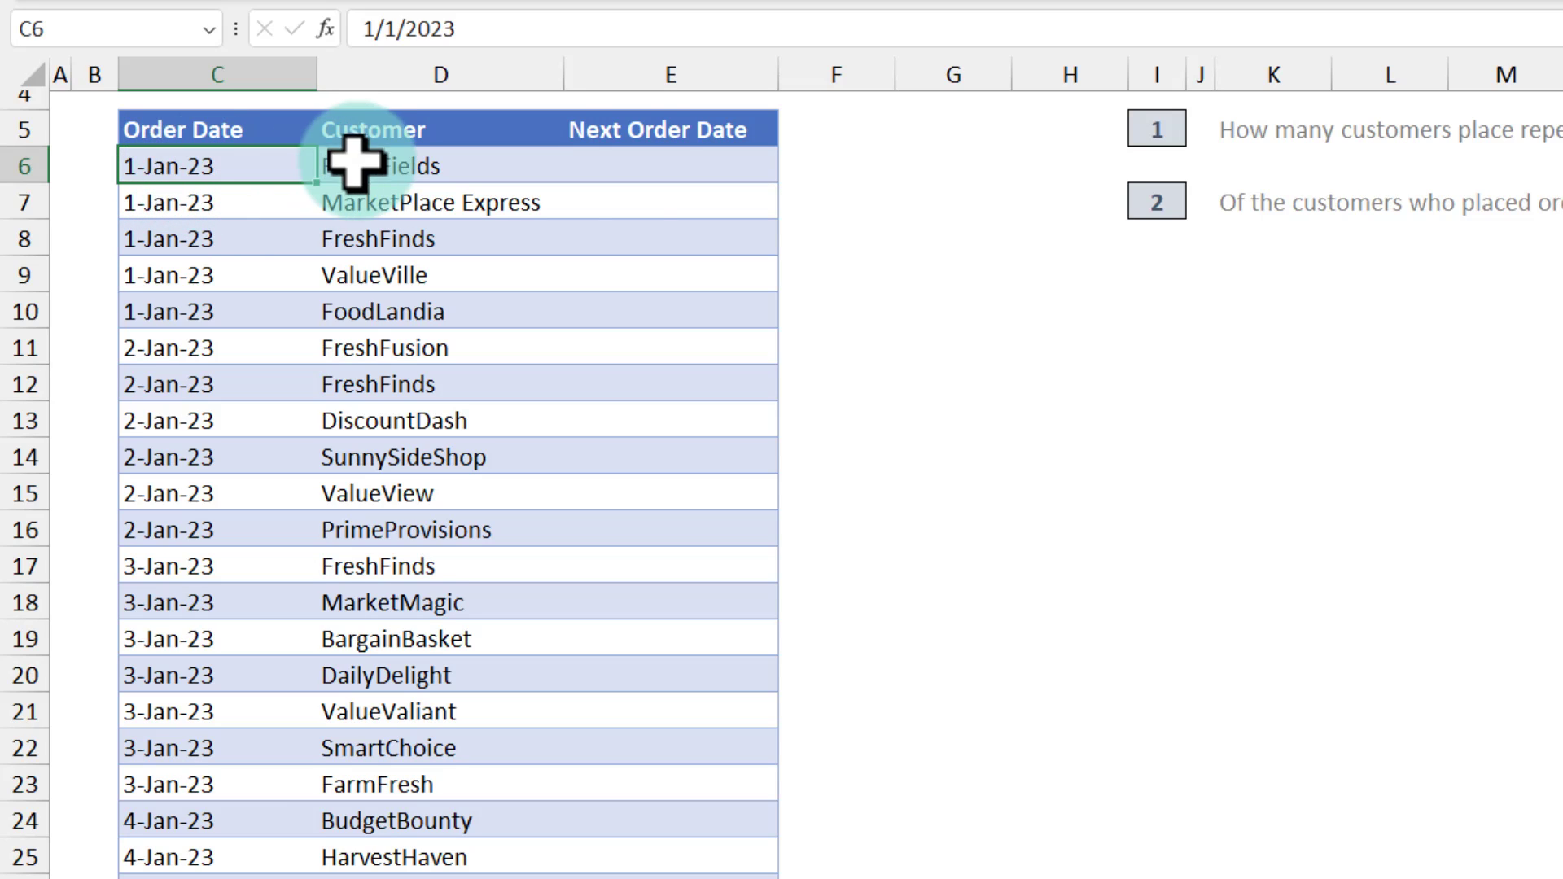
pyautogui.click(632, 164)
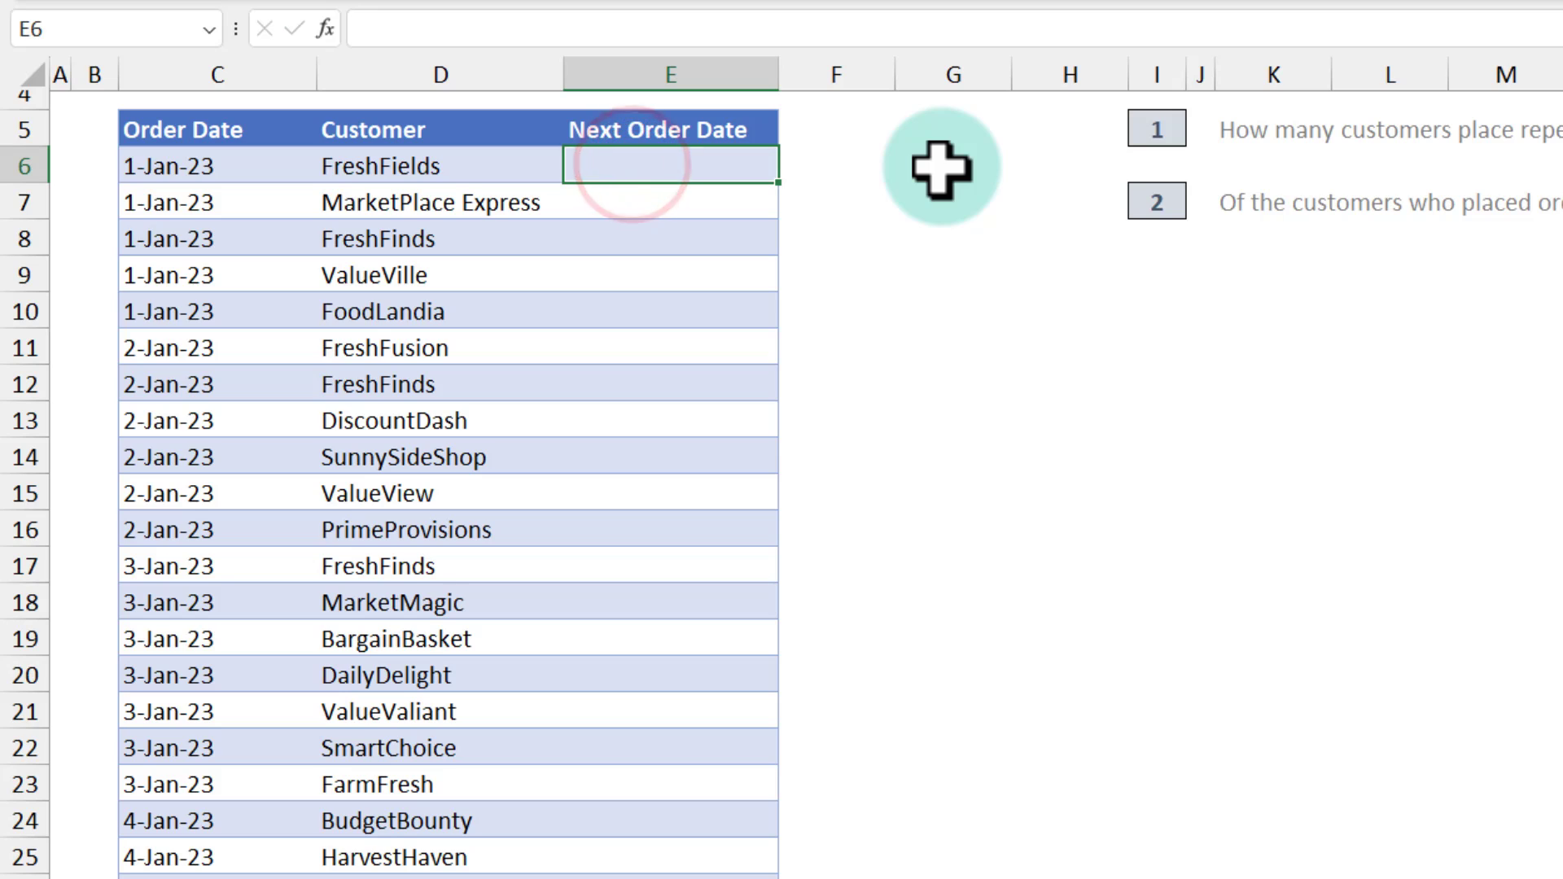
pyautogui.write('=min')
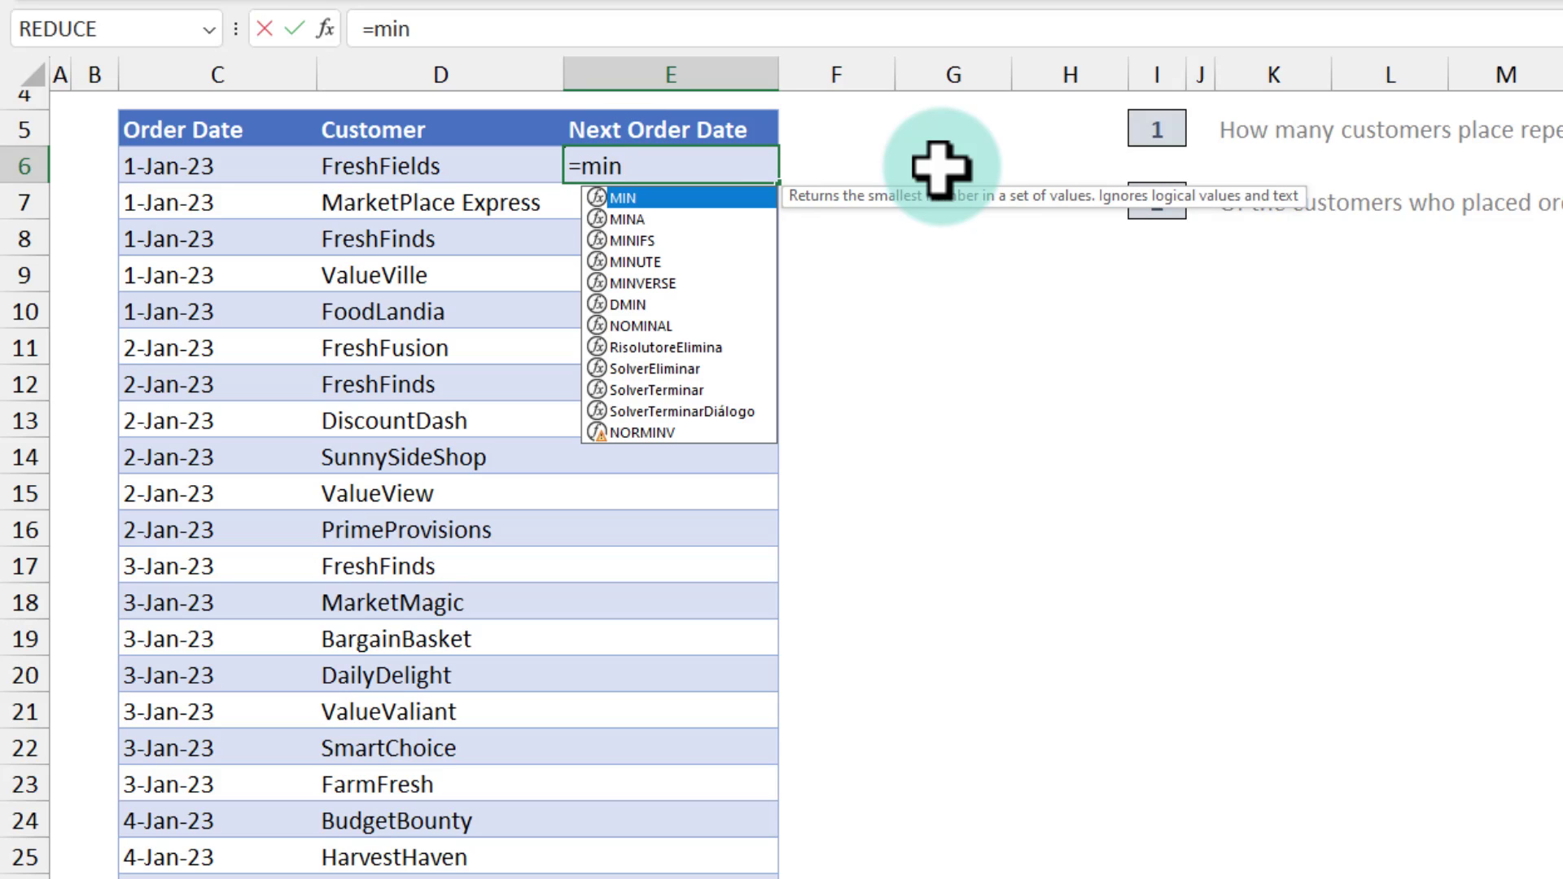
pyautogui.press('Down')
pyautogui.press('Down')
pyautogui.press('Tab')
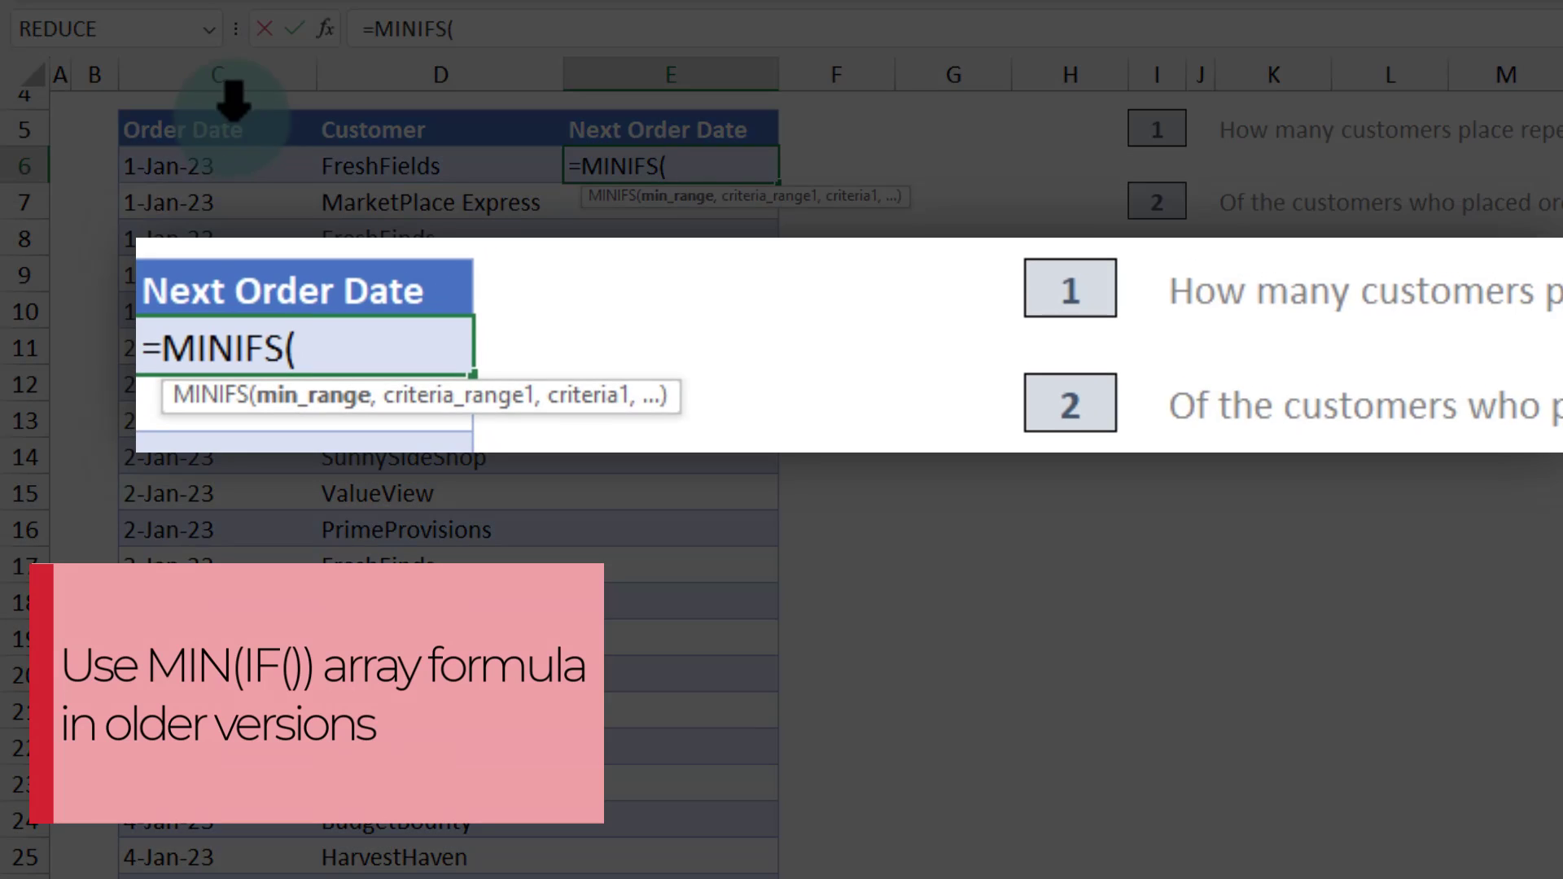
pyautogui.click(232, 112)
pyautogui.write(',')
pyautogui.click(409, 102)
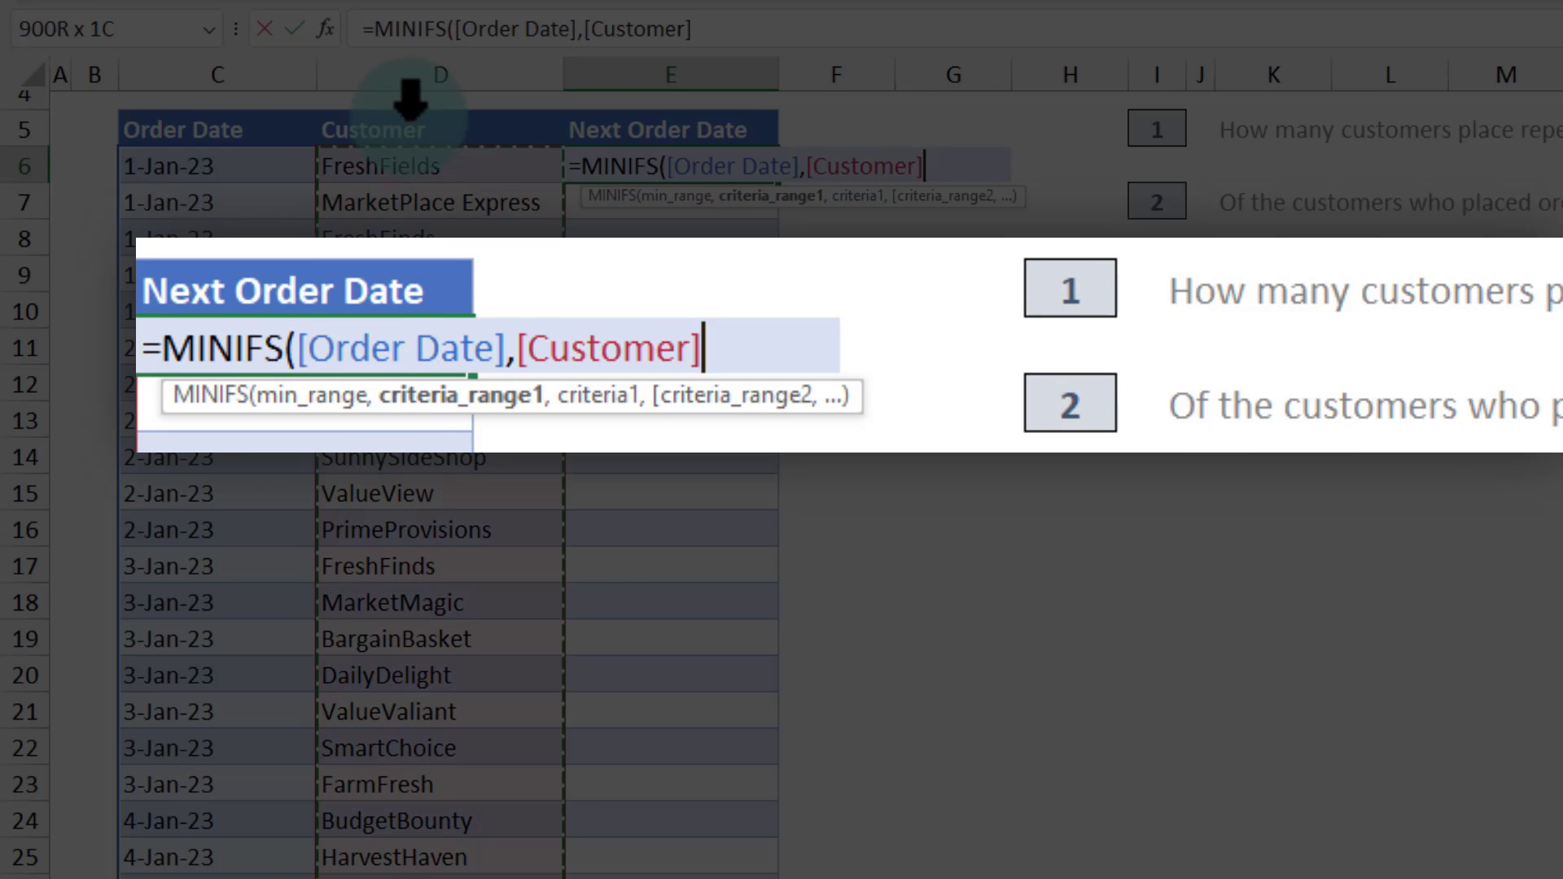
pyautogui.write(',')
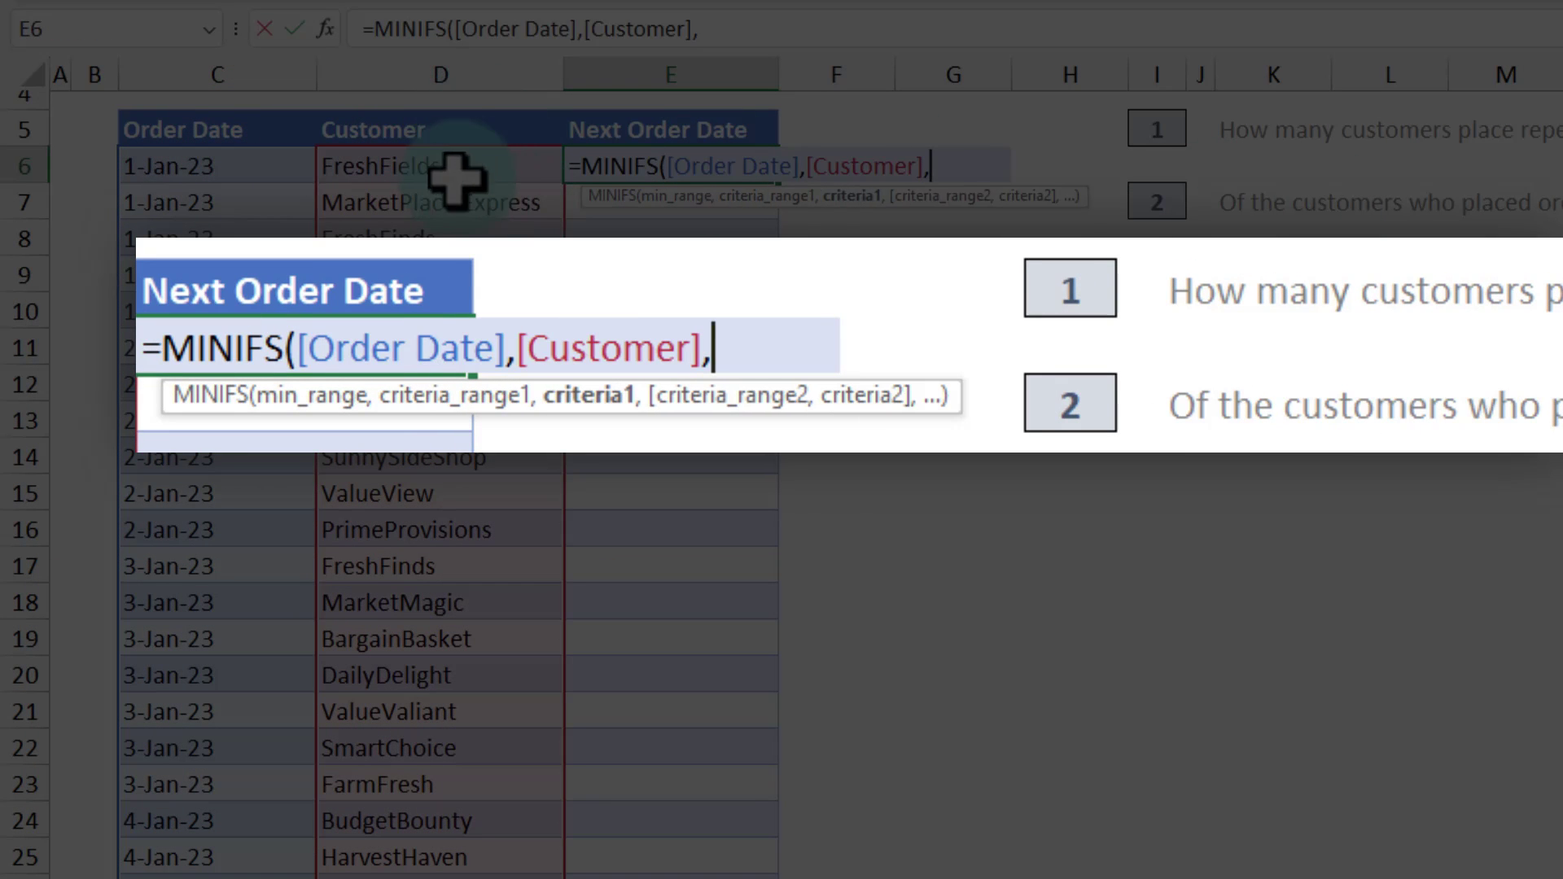
pyautogui.click(461, 170)
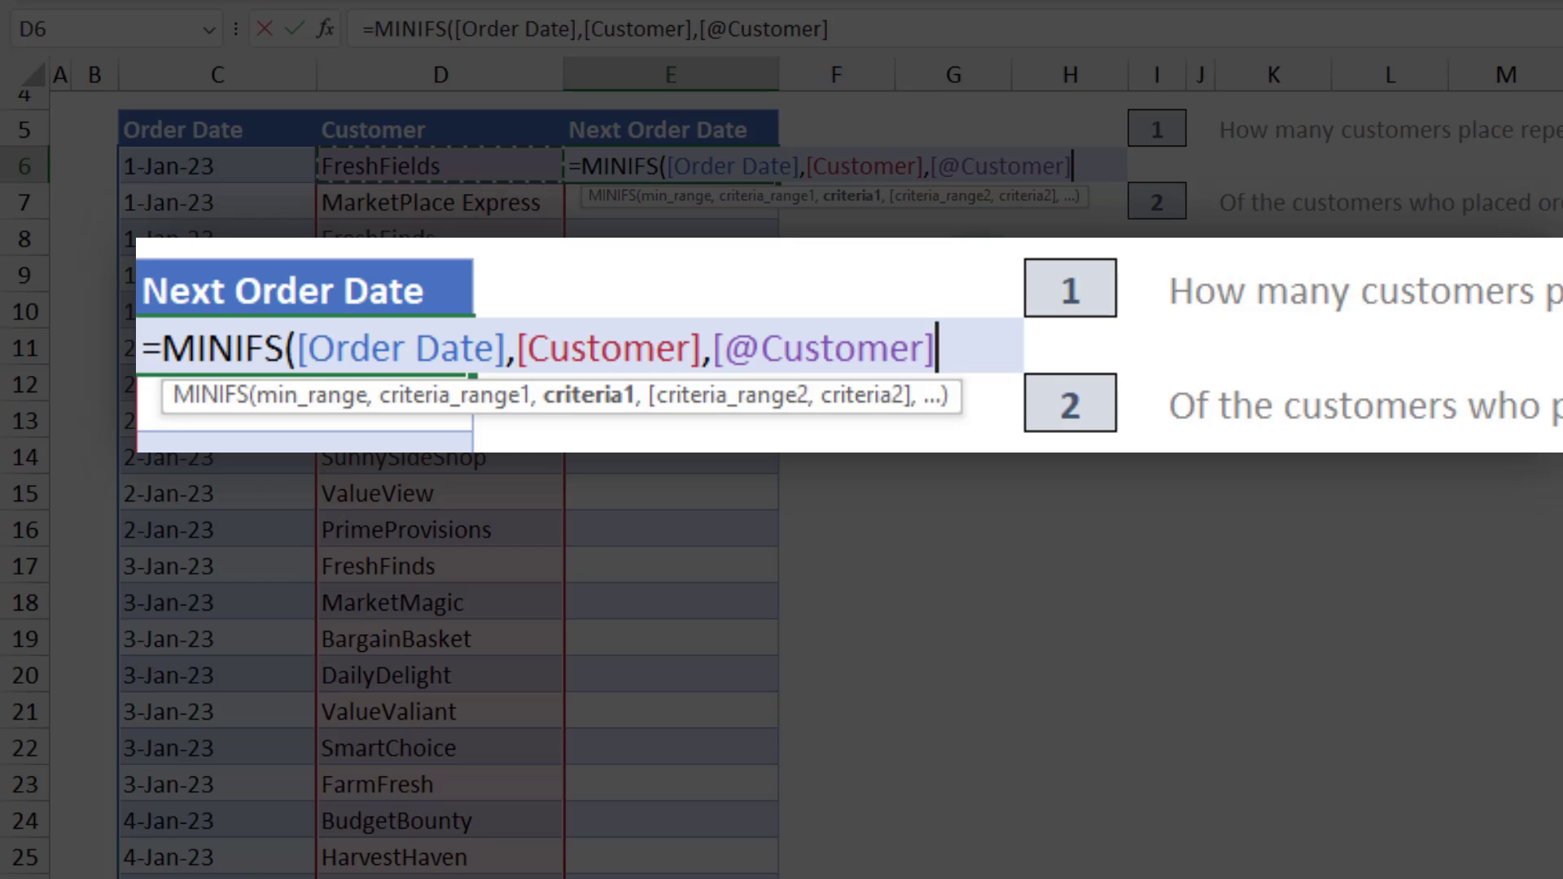
# Complete the MINIFS formula with the criterion [Order Date],">"&[@[Order Date]] and enter it for the Next Order Date column.
pyautogui.write(',')
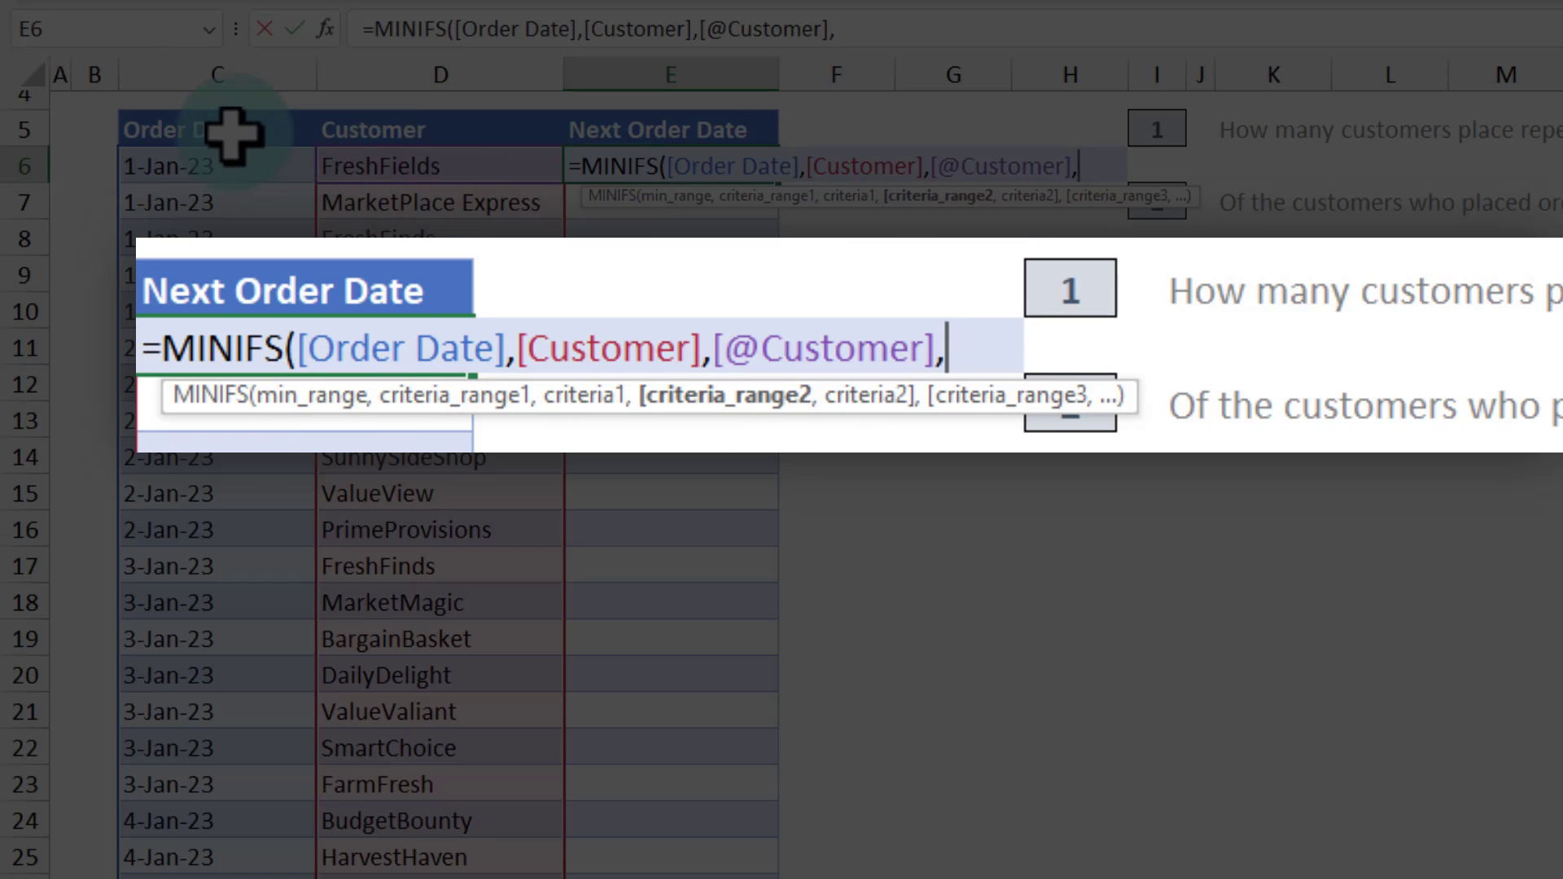
pyautogui.click(234, 100)
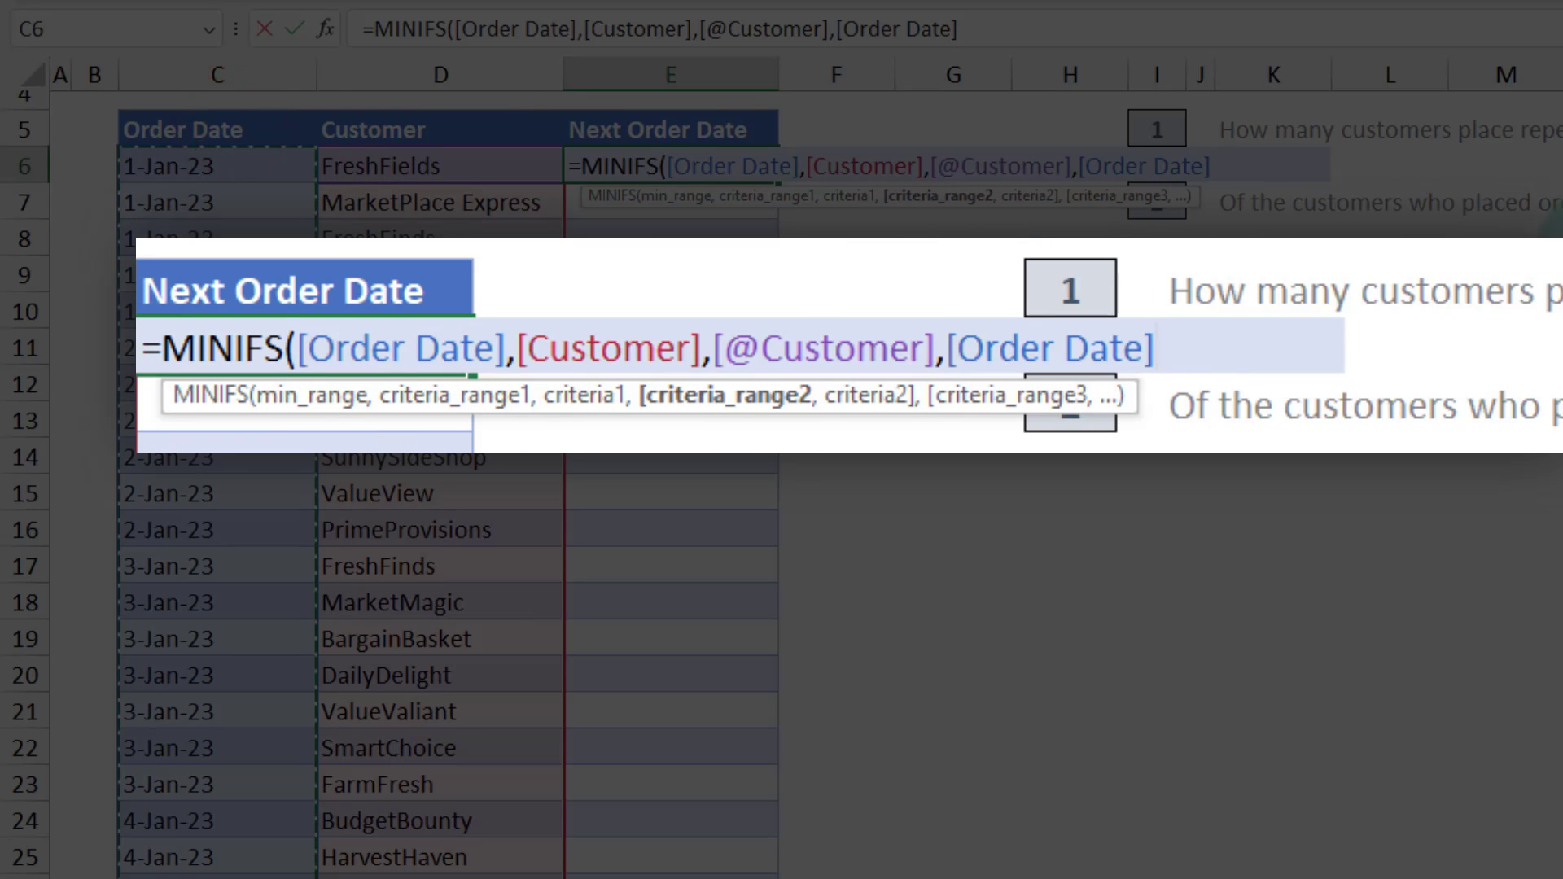
pyautogui.write(',">"&')
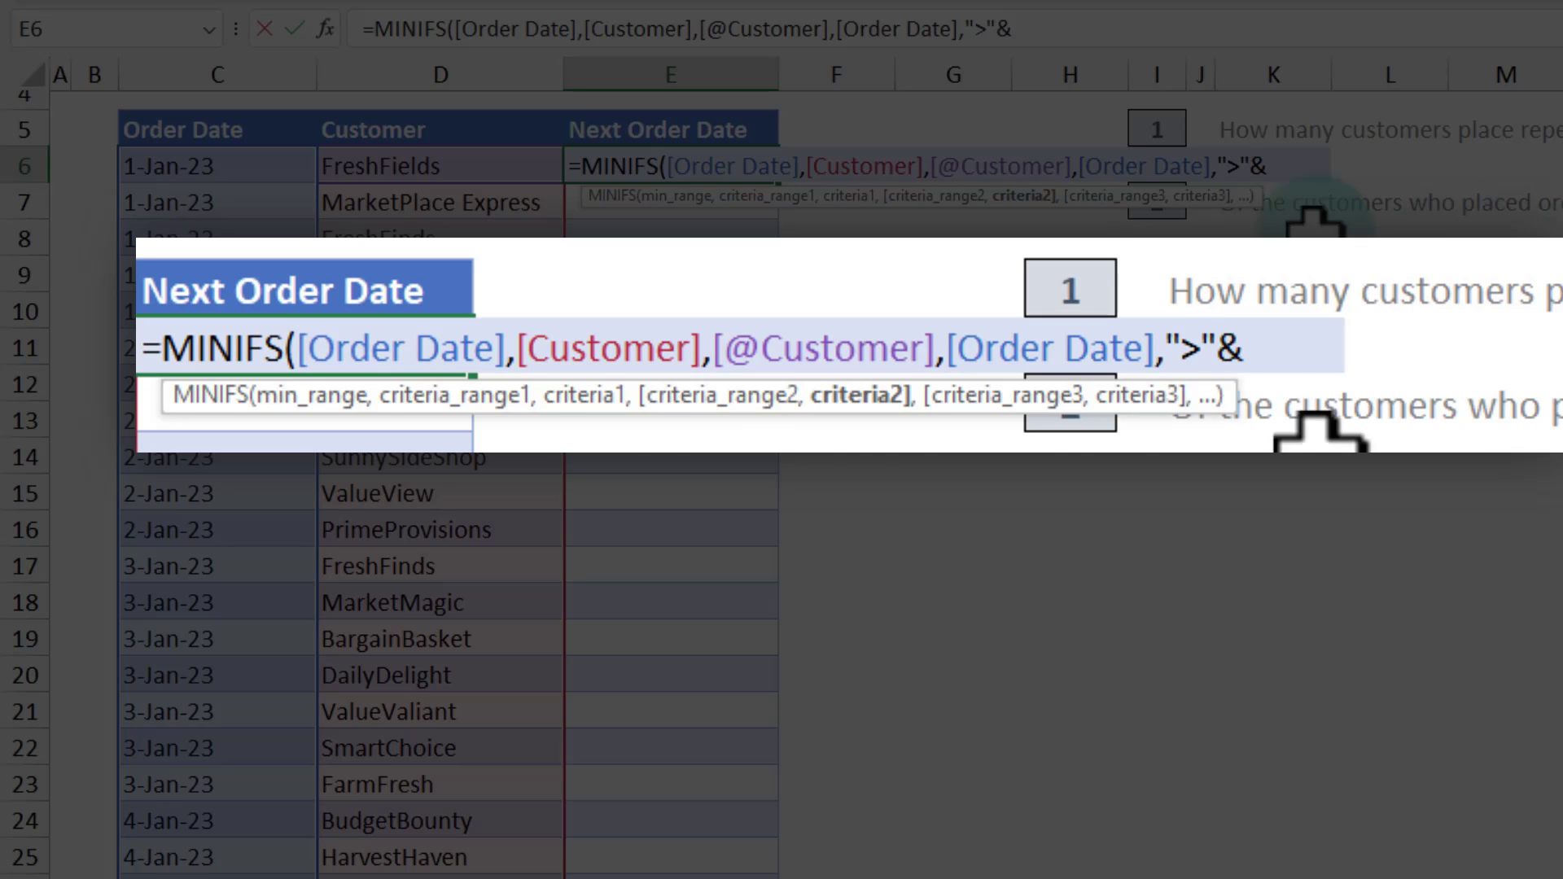
pyautogui.click(217, 166)
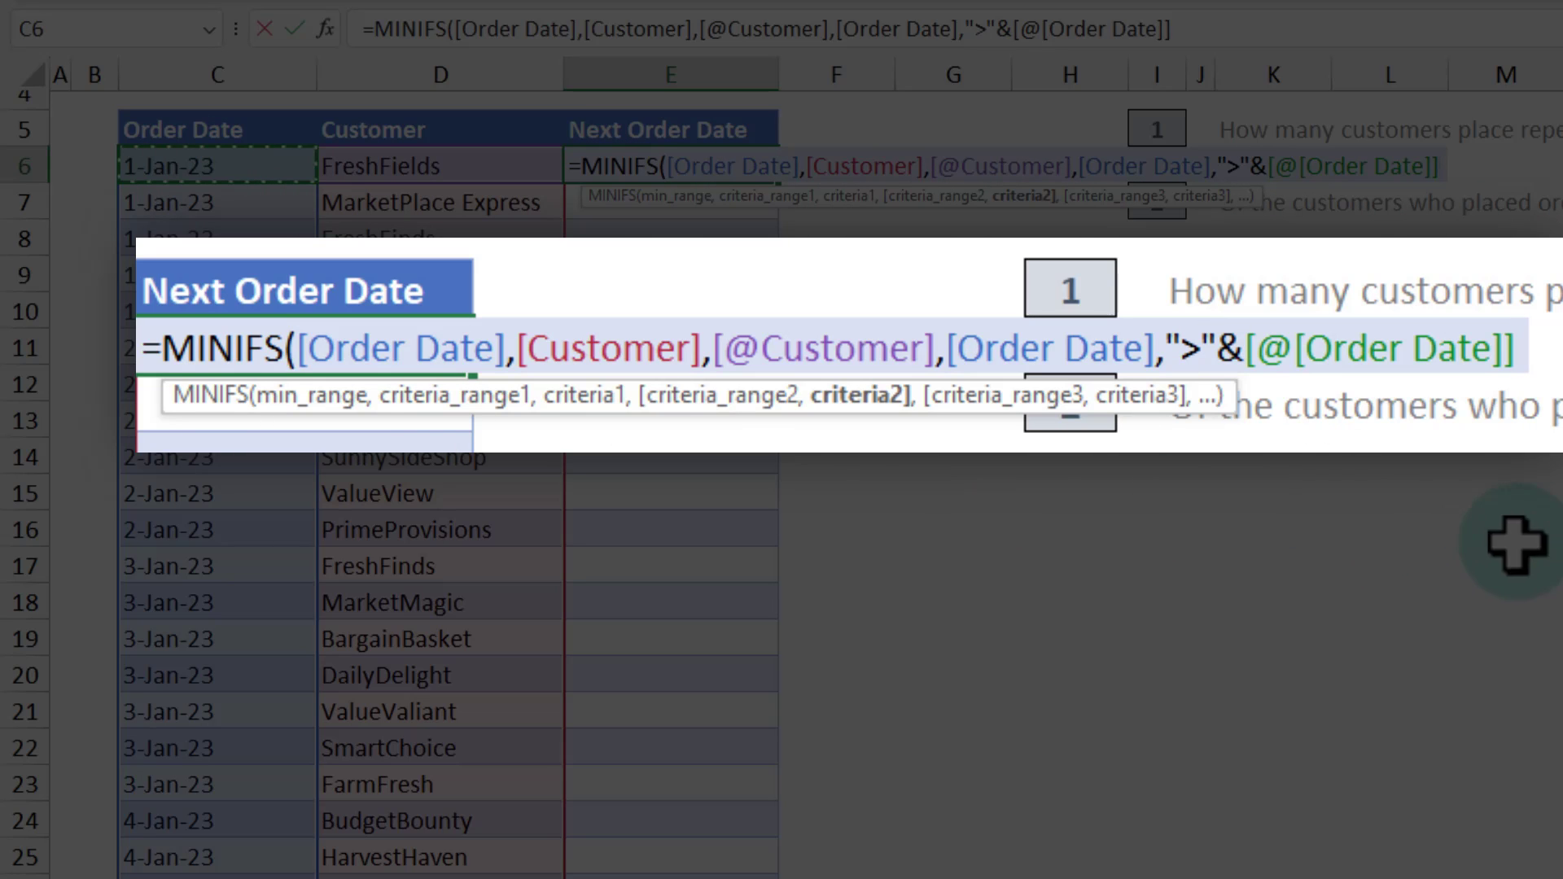
pyautogui.write(')')
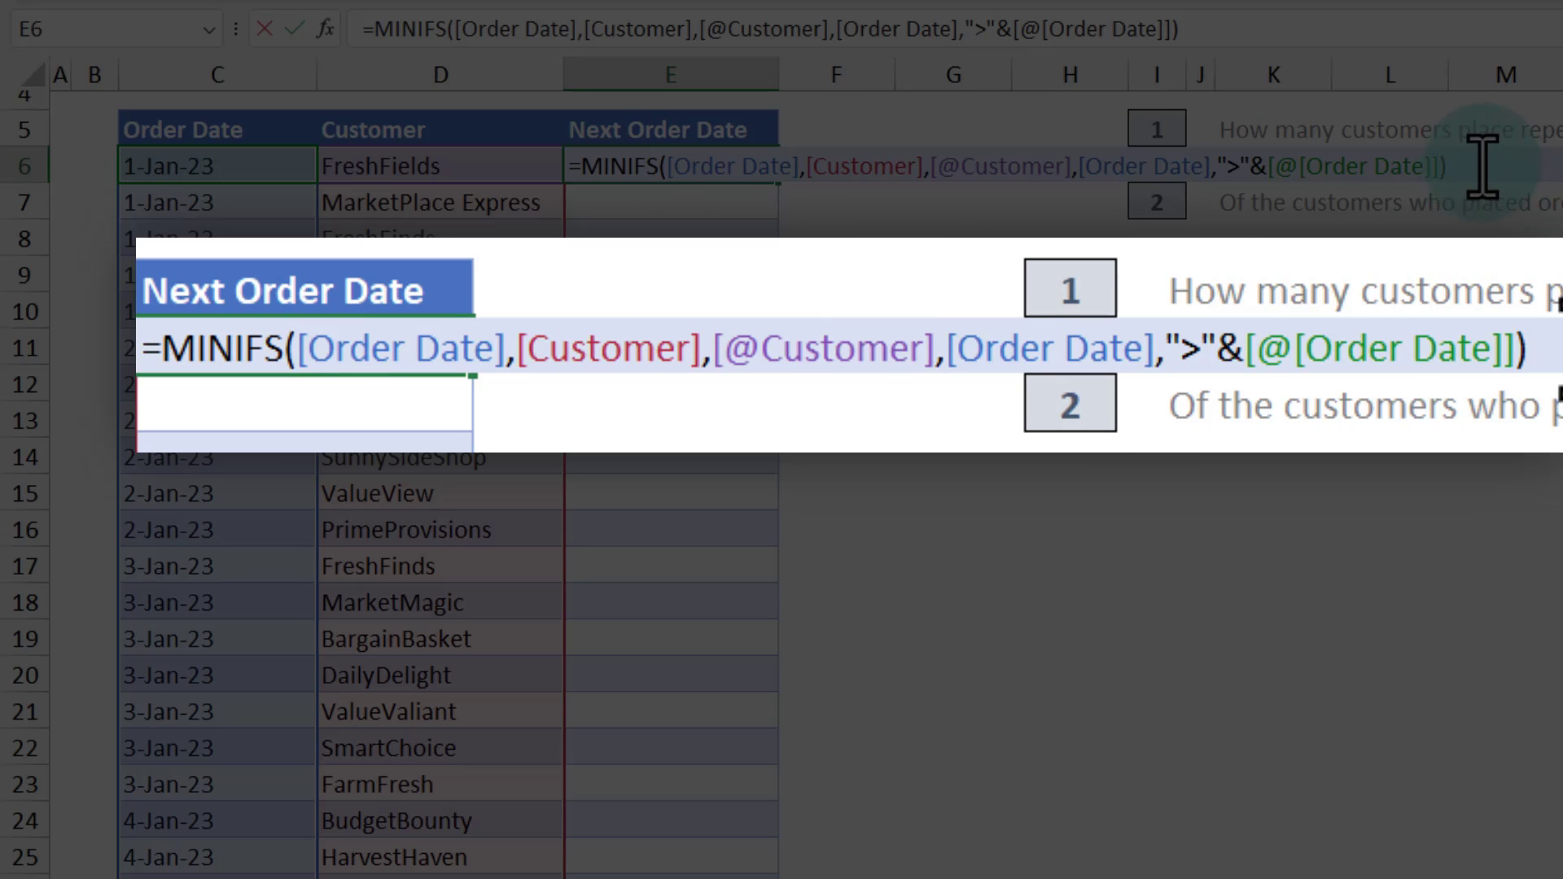
pyautogui.press('Return')
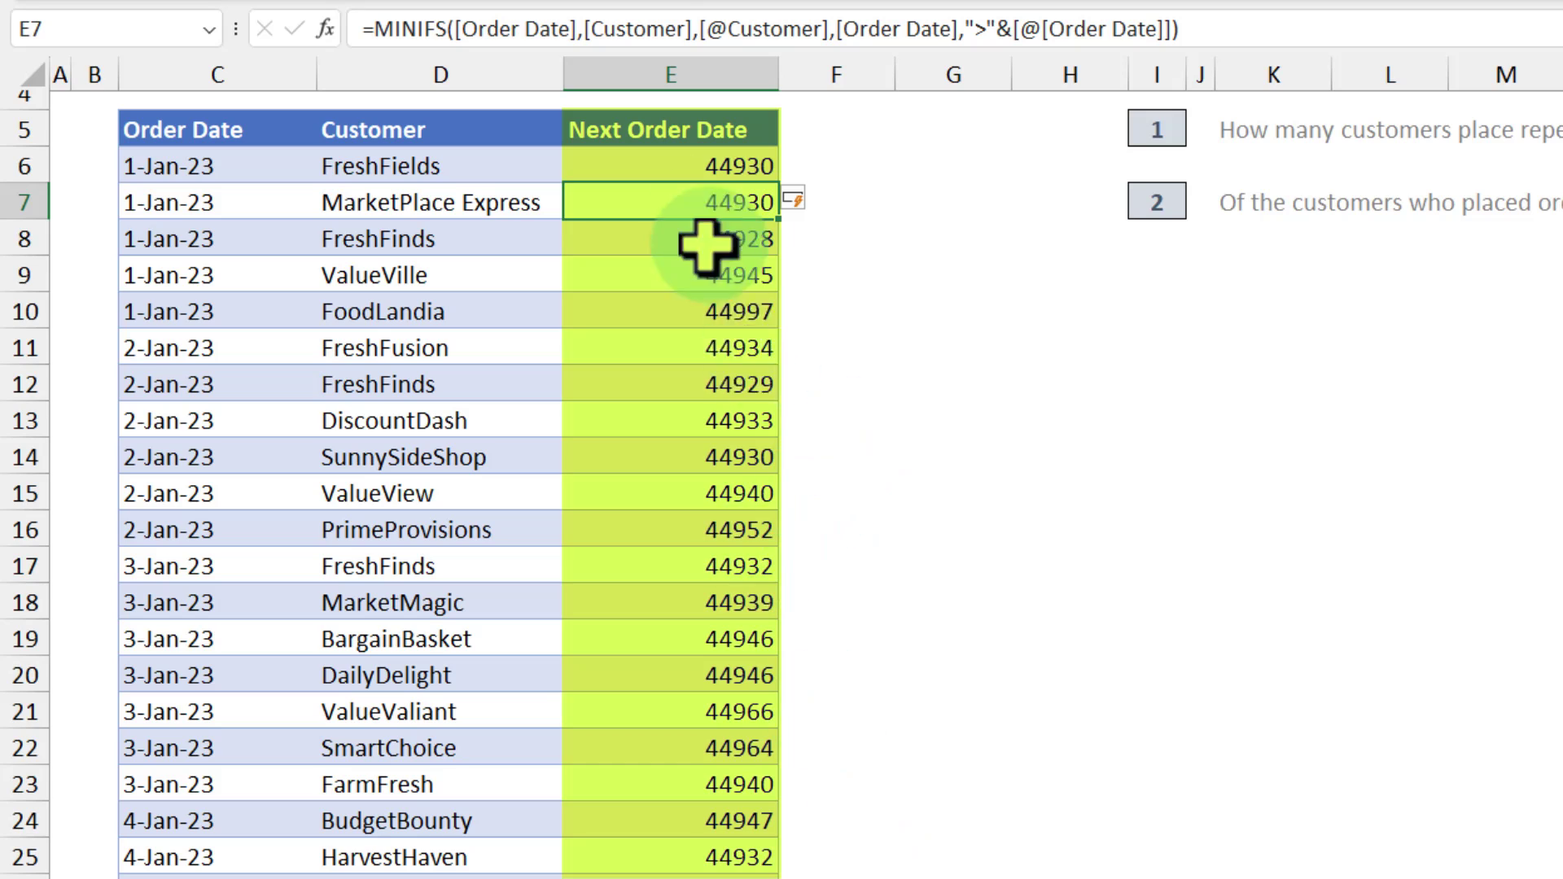
# Format the Next Order Date column as day-month-year dates and check the MarketPlace Express row.
pyautogui.click(727, 203)
pyautogui.moveTo(211, 210); pyautogui.dragTo(743, 213)
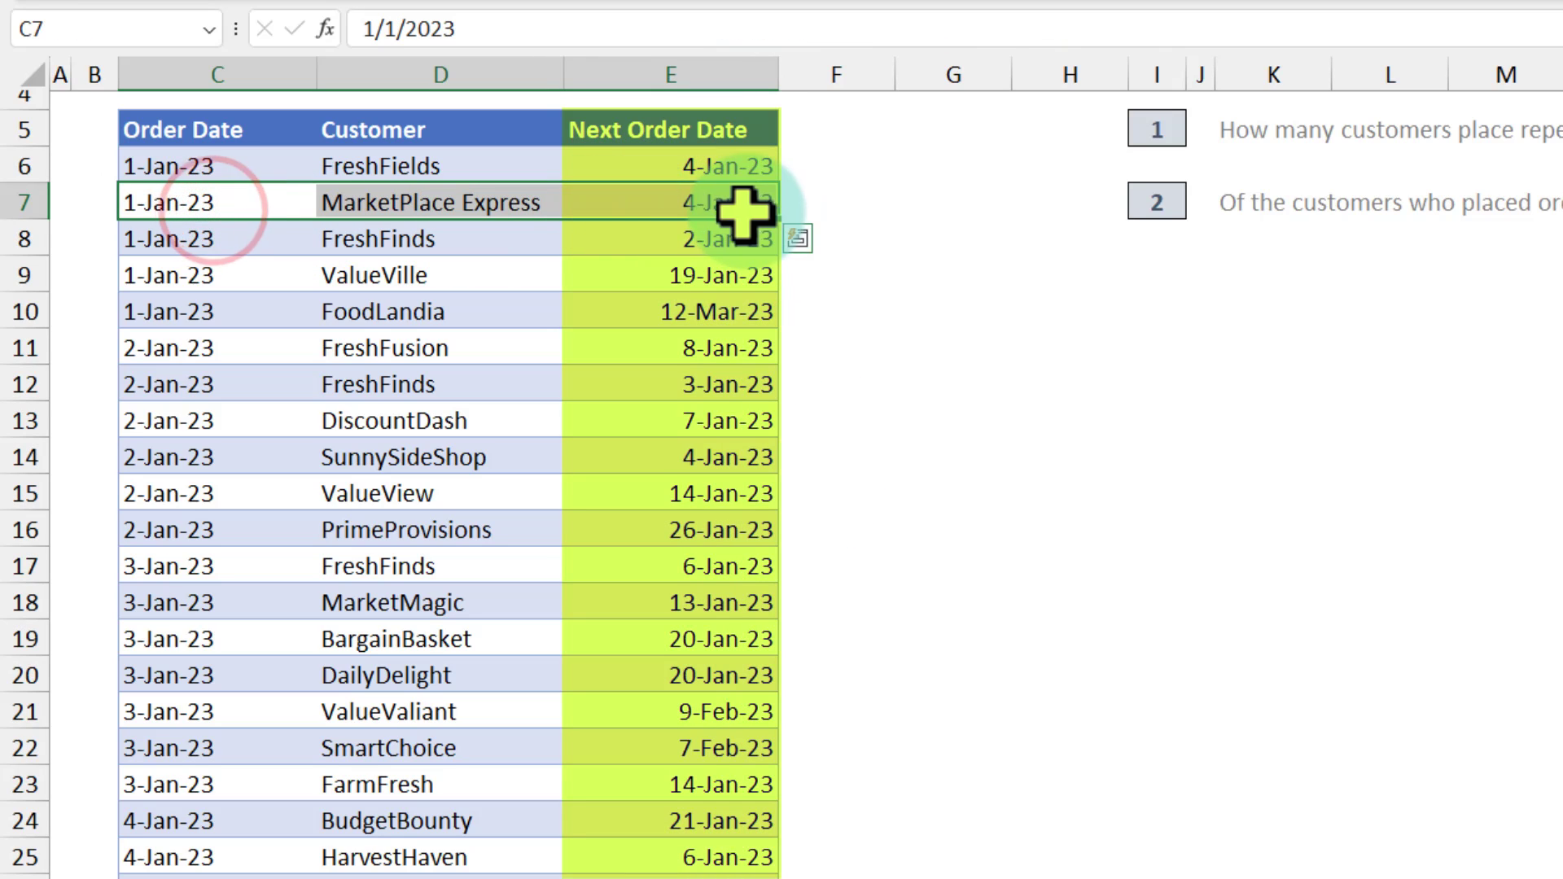
pyautogui.click(736, 205)
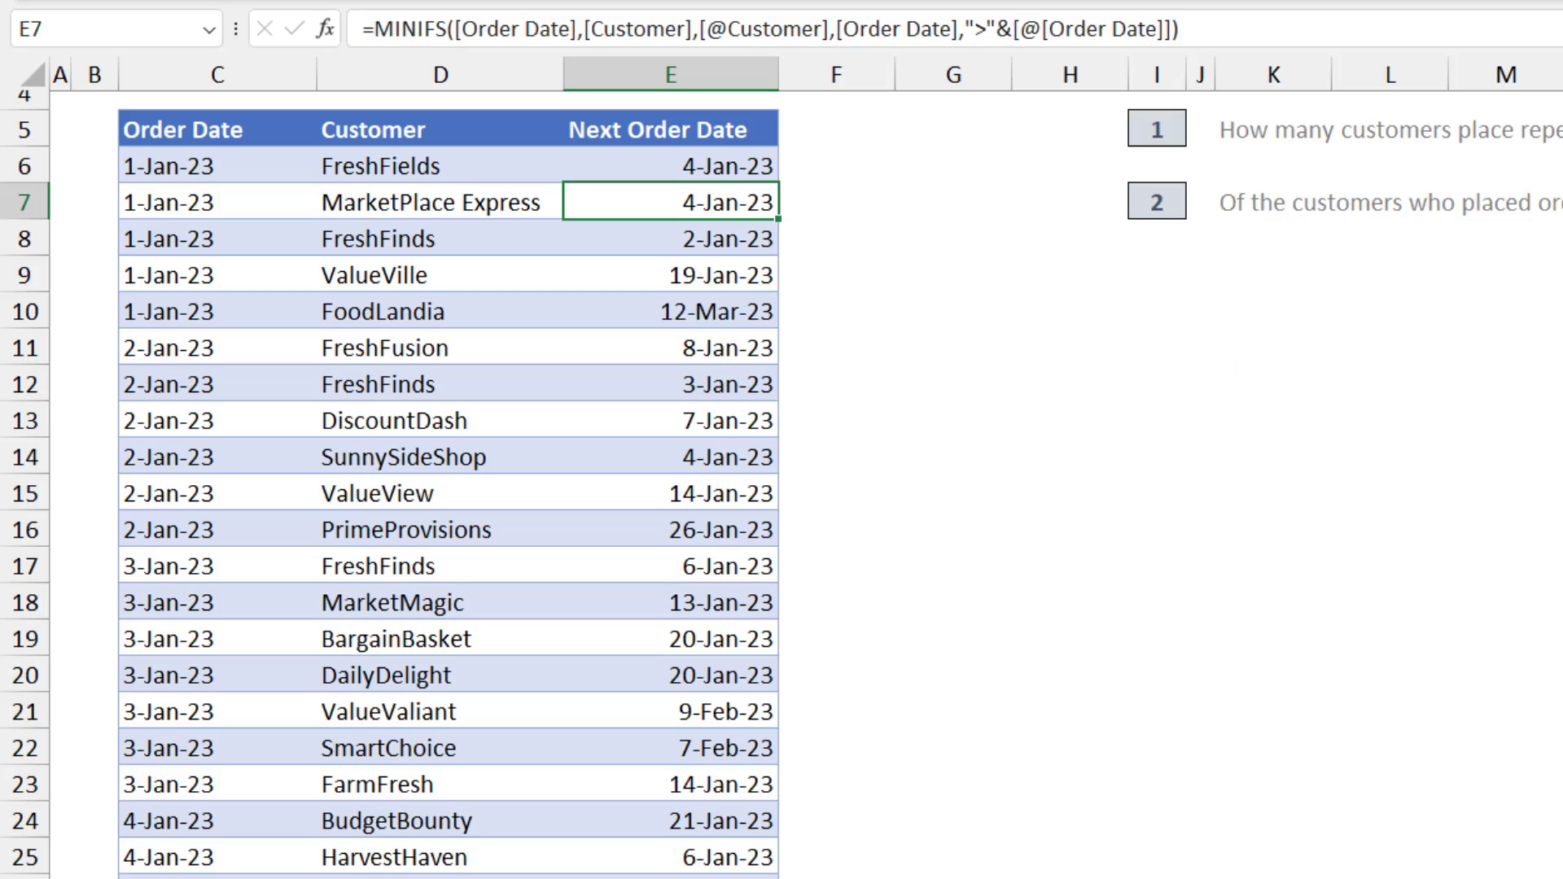
# Inspect the next order dates near the end of the table, including the 1-Jun-23 order from BargainBuyers.
pyautogui.scroll(-20, 448, 488)
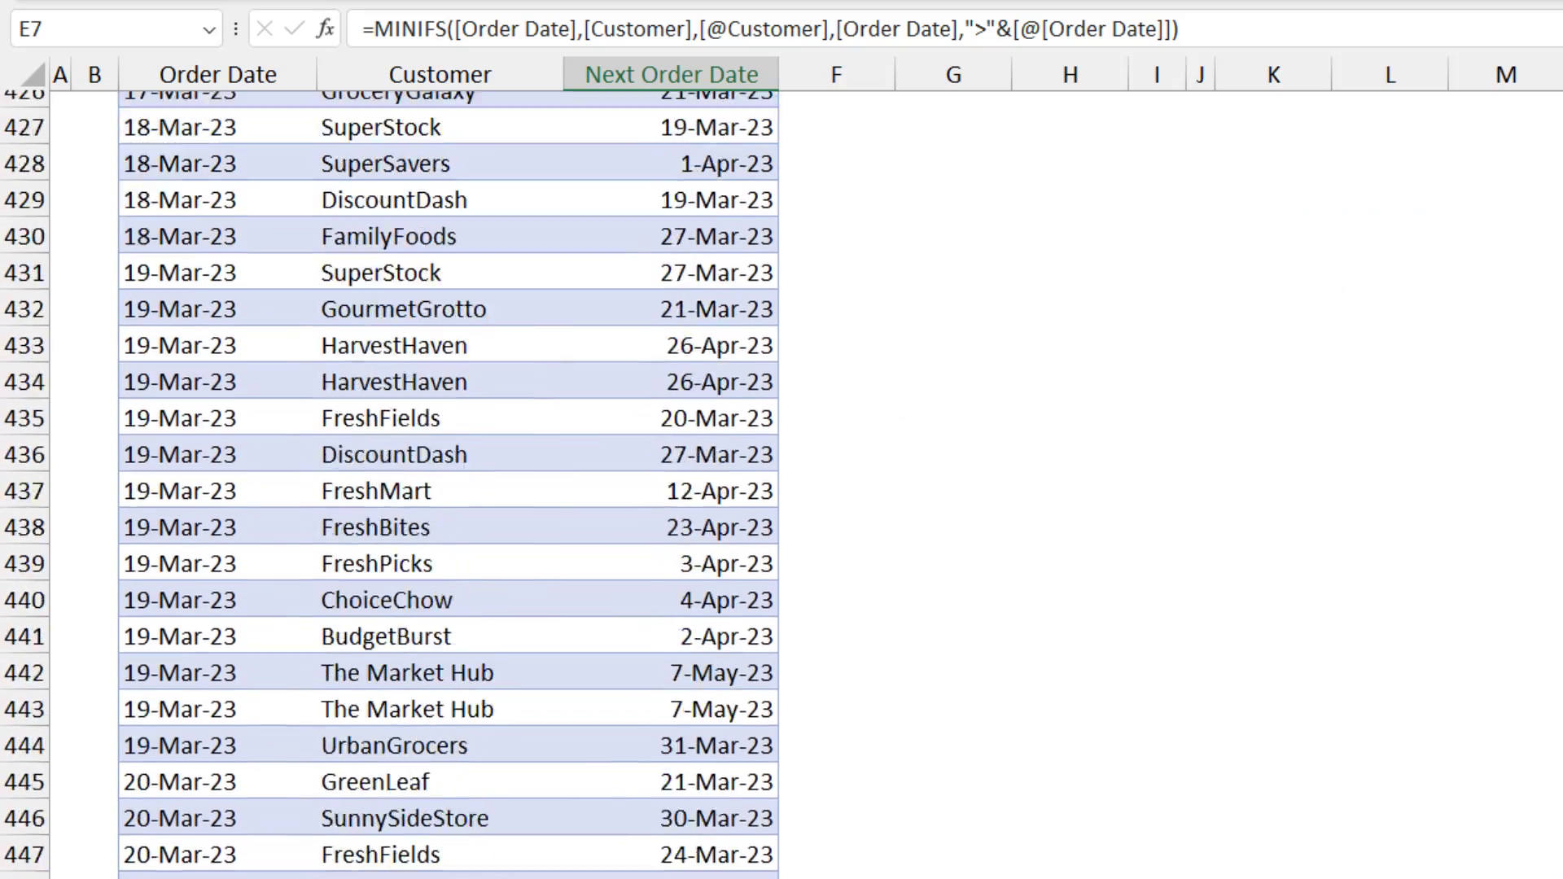
pyautogui.click(440, 268)
pyautogui.moveTo(737, 304); pyautogui.dragTo(134, 303)
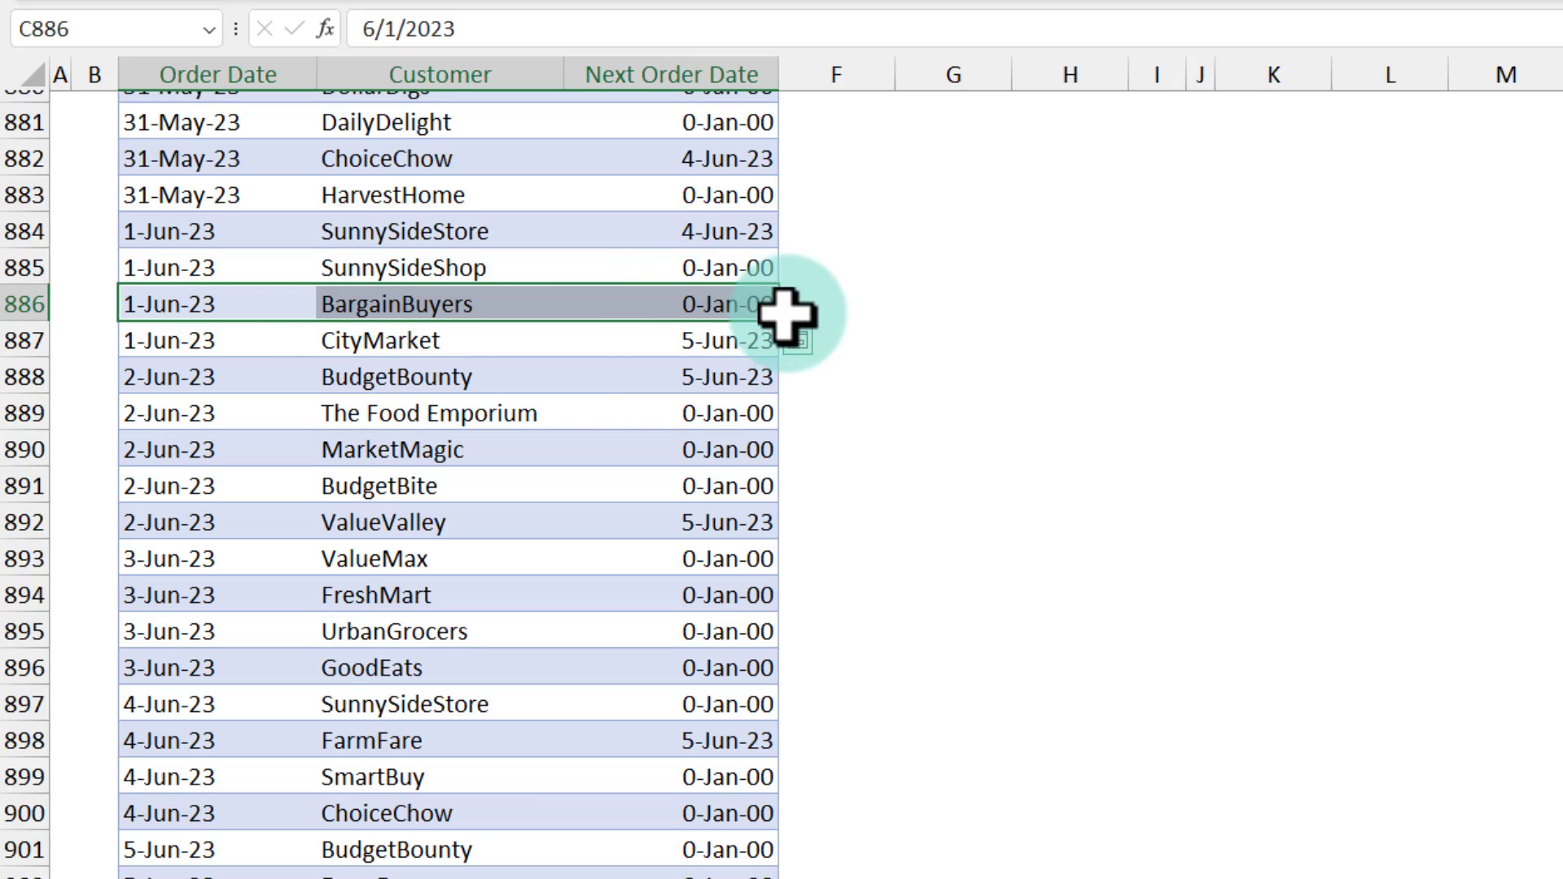
pyautogui.click(749, 314)
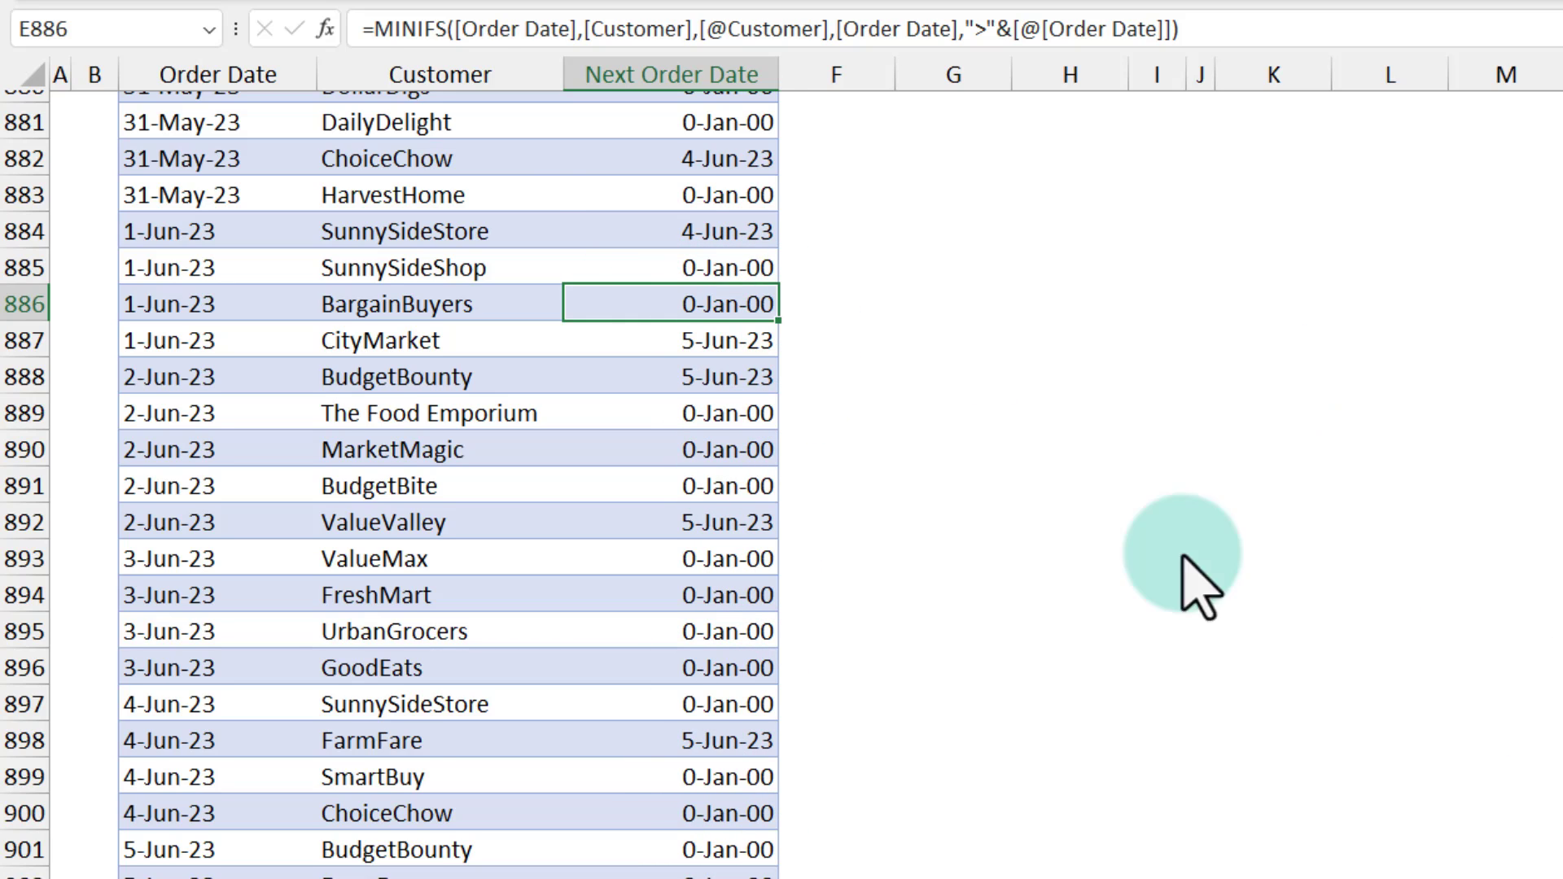
# Add a table column headed "Gap to next order" in cell F5, beside Next Order Date.
pyautogui.hotkey('ctrl', 'Up')
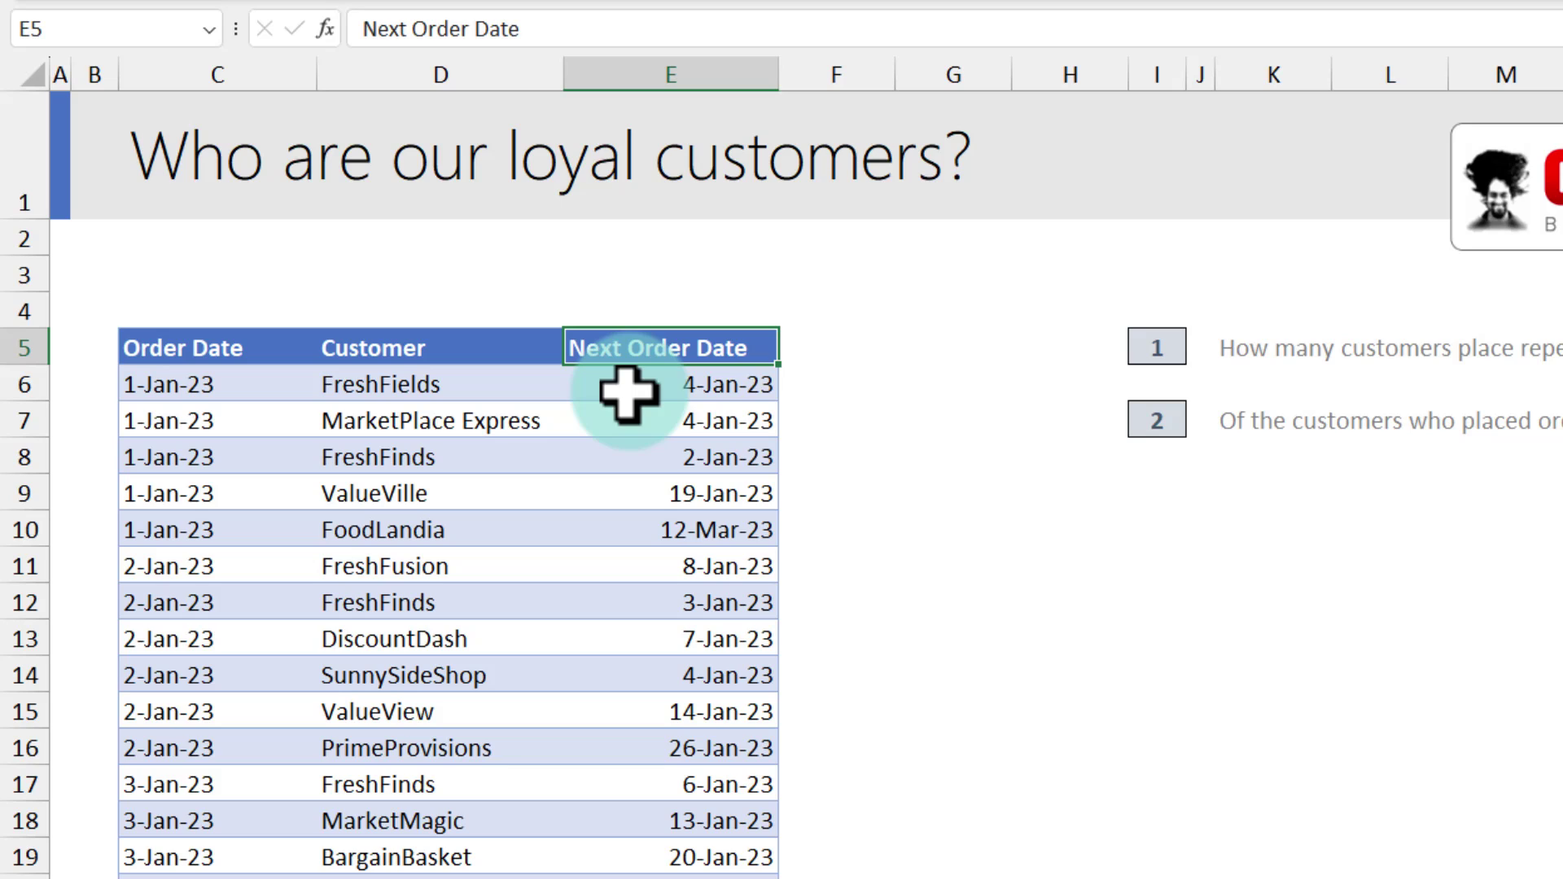
pyautogui.click(831, 342)
pyautogui.write('Gap to next order')
pyautogui.press('Return')
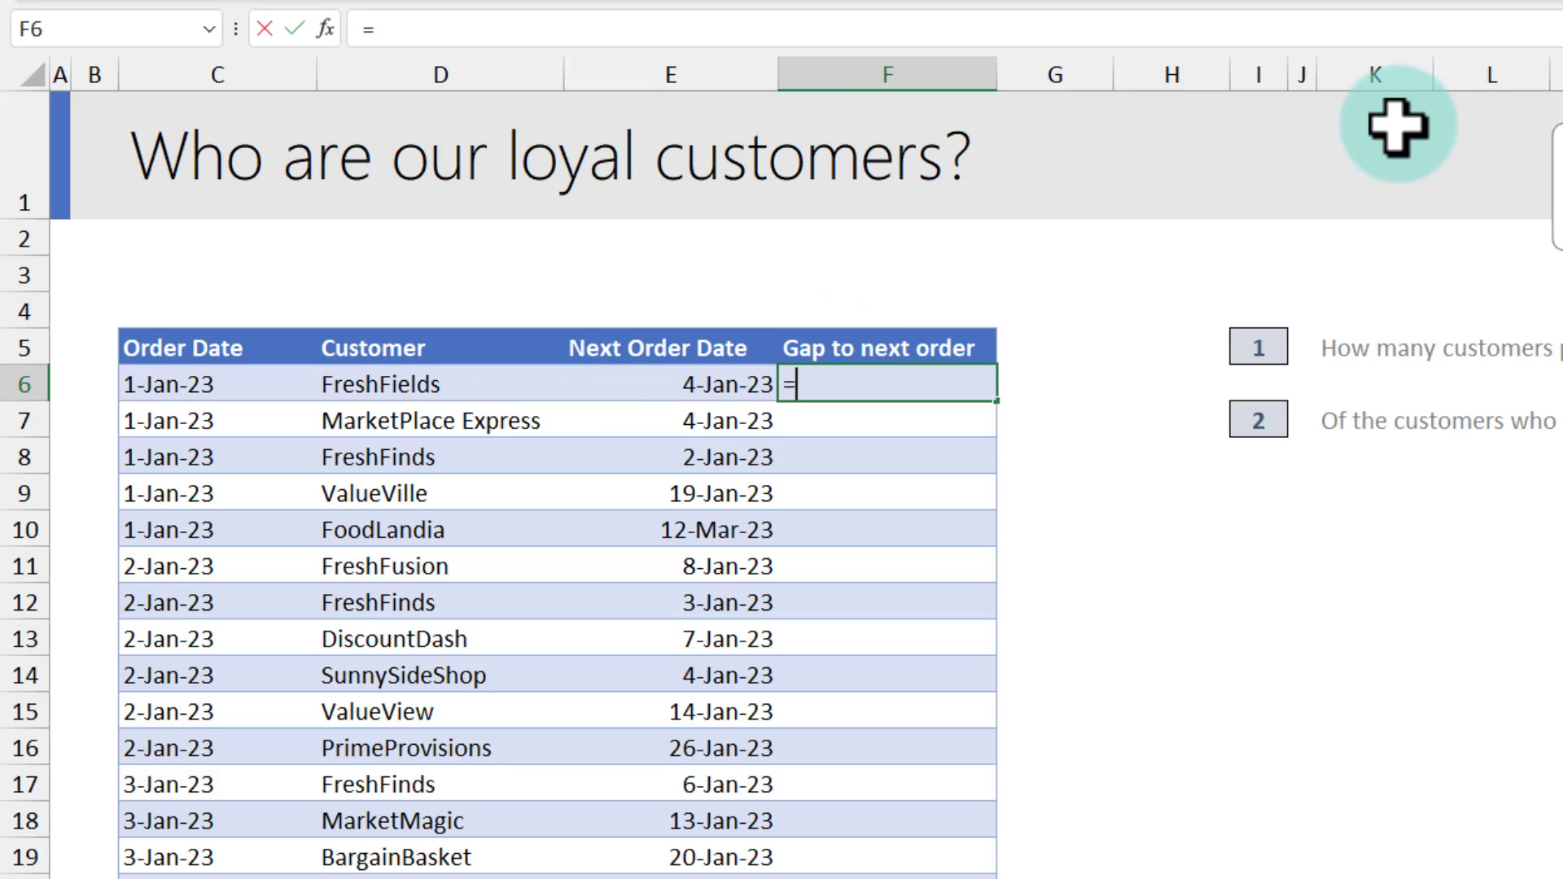
# Fill the Gap to next order column with the formula =[@[Next Order Date]]-[@[Order Date]].
pyautogui.write('=')
pyautogui.press('Left')
pyautogui.write('-')
pyautogui.press('Left')
pyautogui.press('Left')
pyautogui.press('Left')
pyautogui.press('Return')
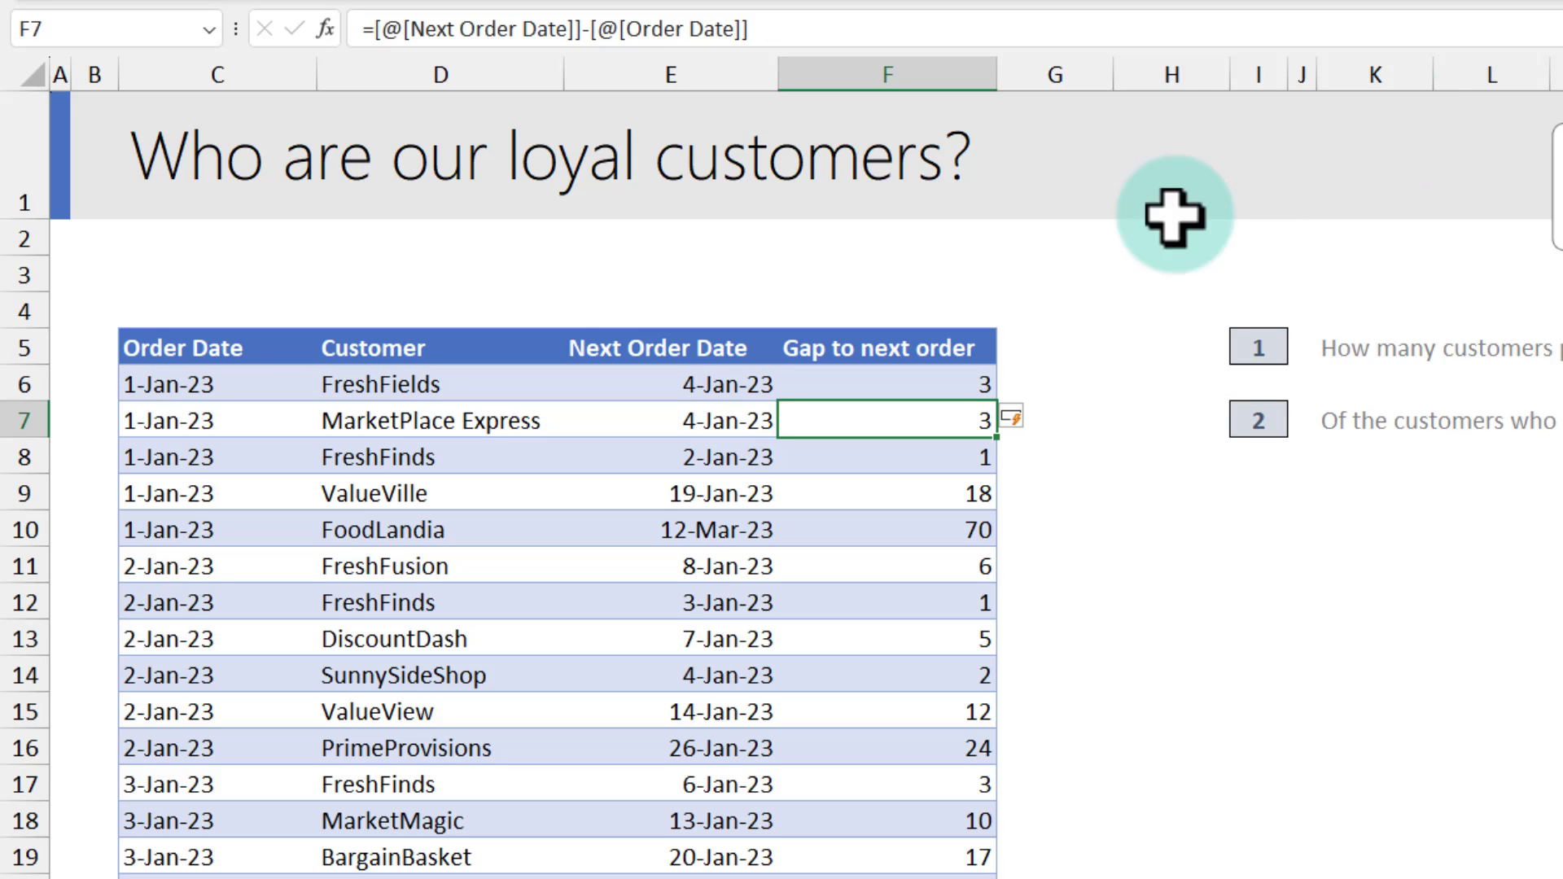
# Check the calculated order gaps for the first customers, including FreshFields and FoodLandia.
pyautogui.click(949, 378)
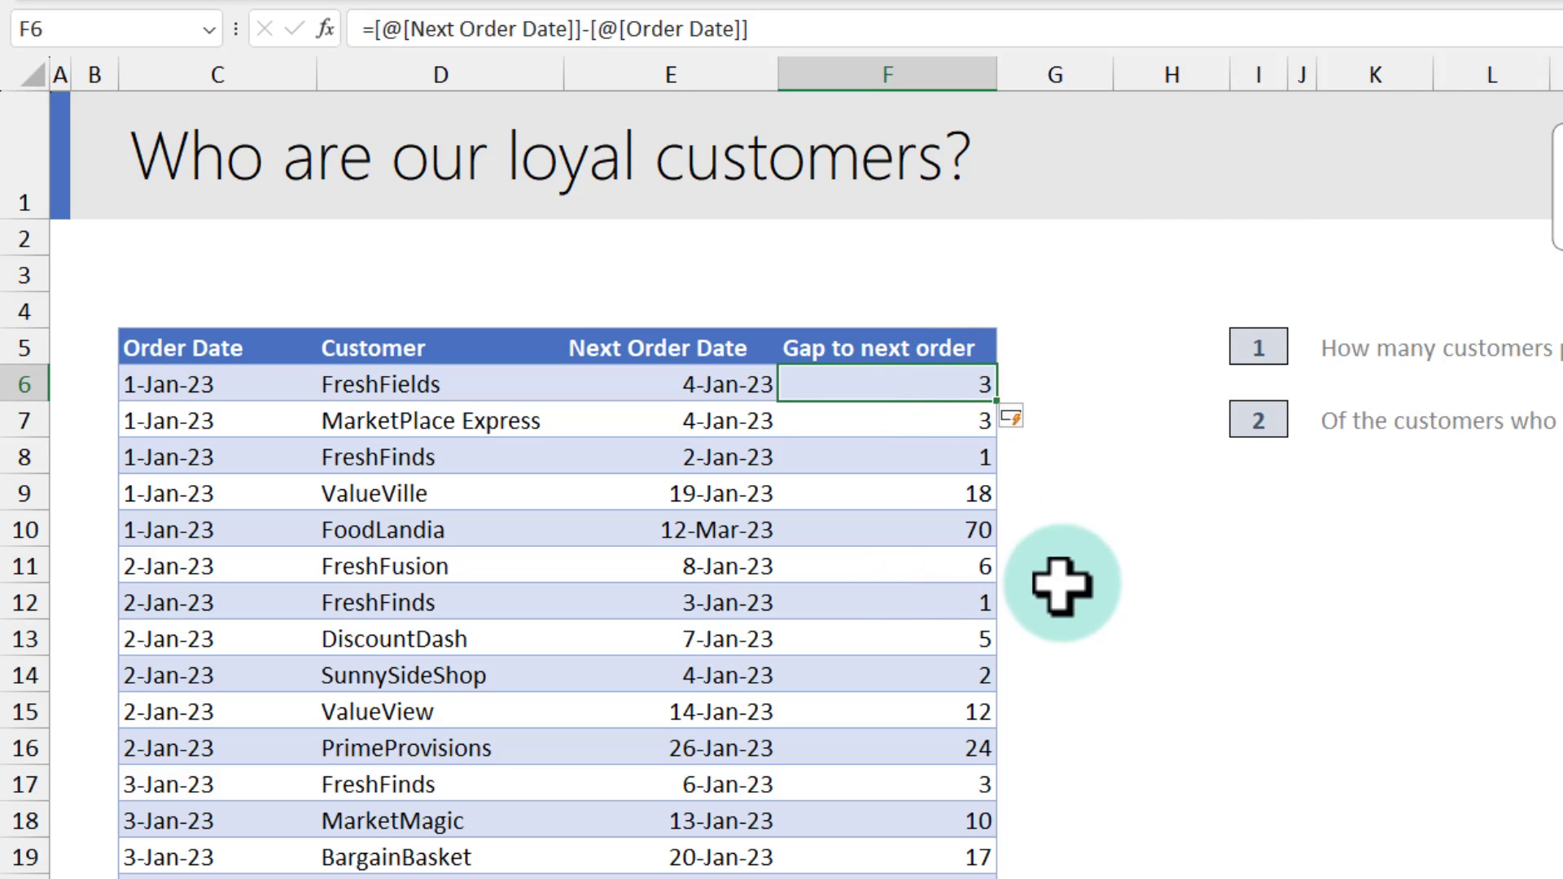
pyautogui.scroll(-2, 1009, 548)
pyautogui.scroll(2, 1009, 548)
pyautogui.click(944, 429)
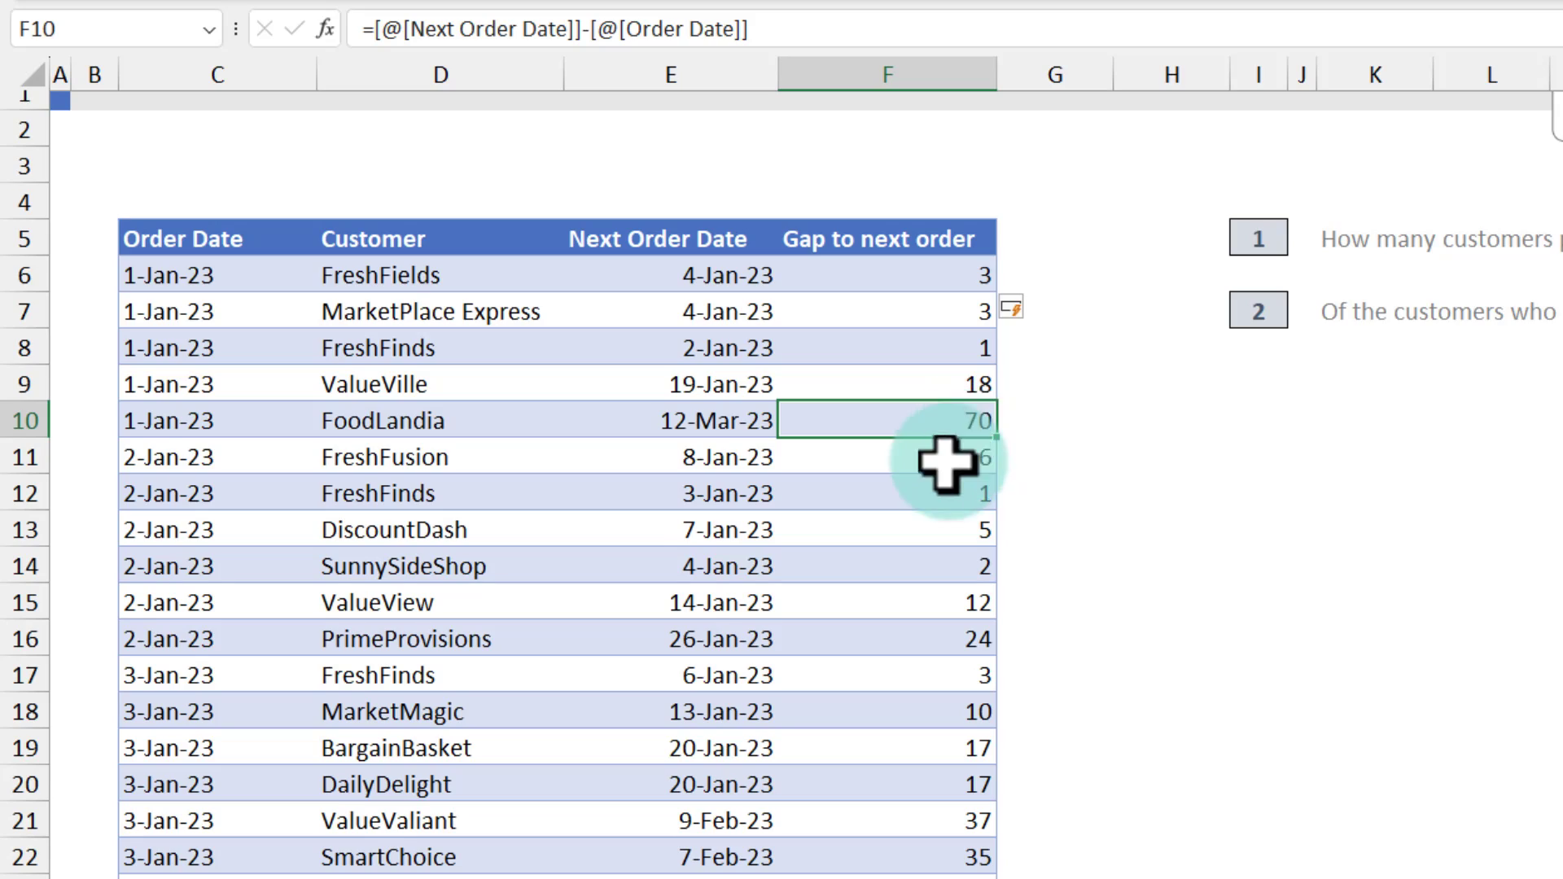
# Examine the Gap to next order values for orders without a next order date, such as the 22-Apr-23 CornerGrocers order.
pyautogui.scroll(1, 944, 456)
pyautogui.click(973, 389)
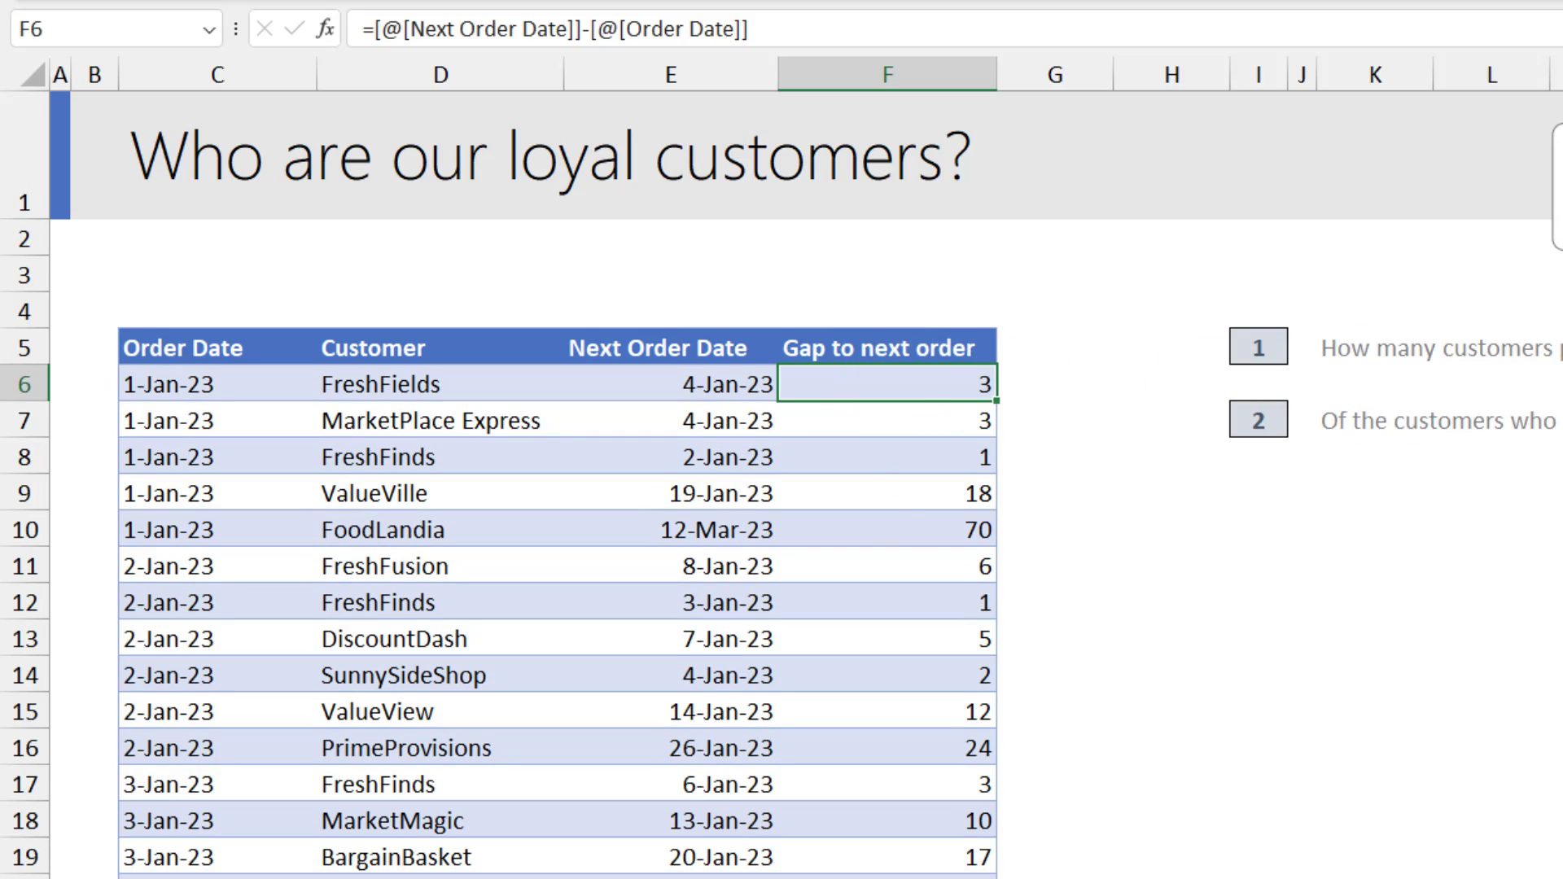
pyautogui.scroll(-20, 948, 704)
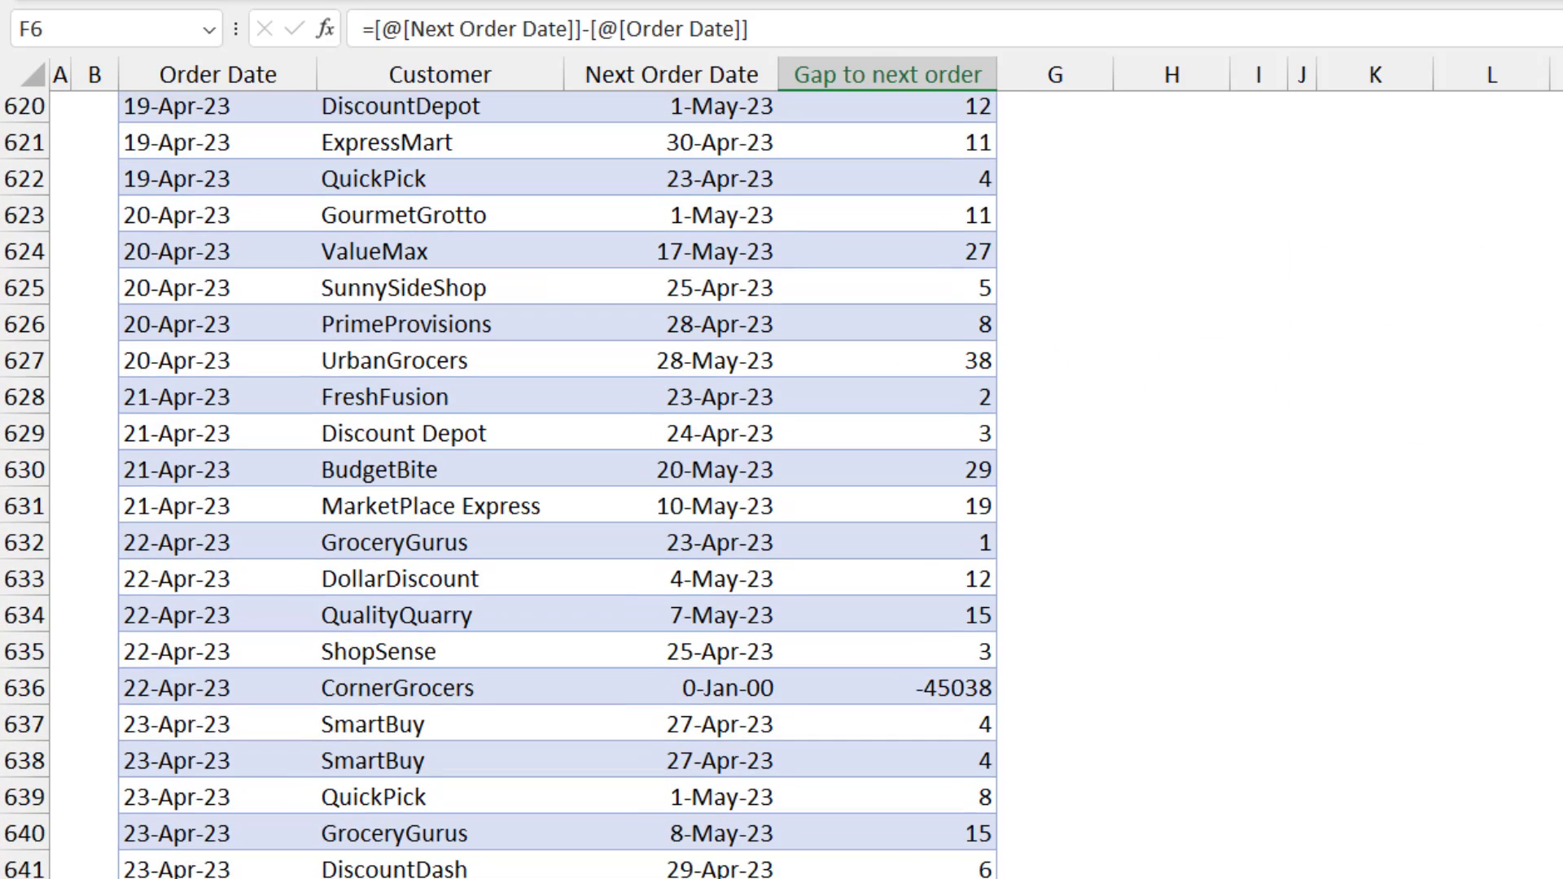
pyautogui.click(949, 701)
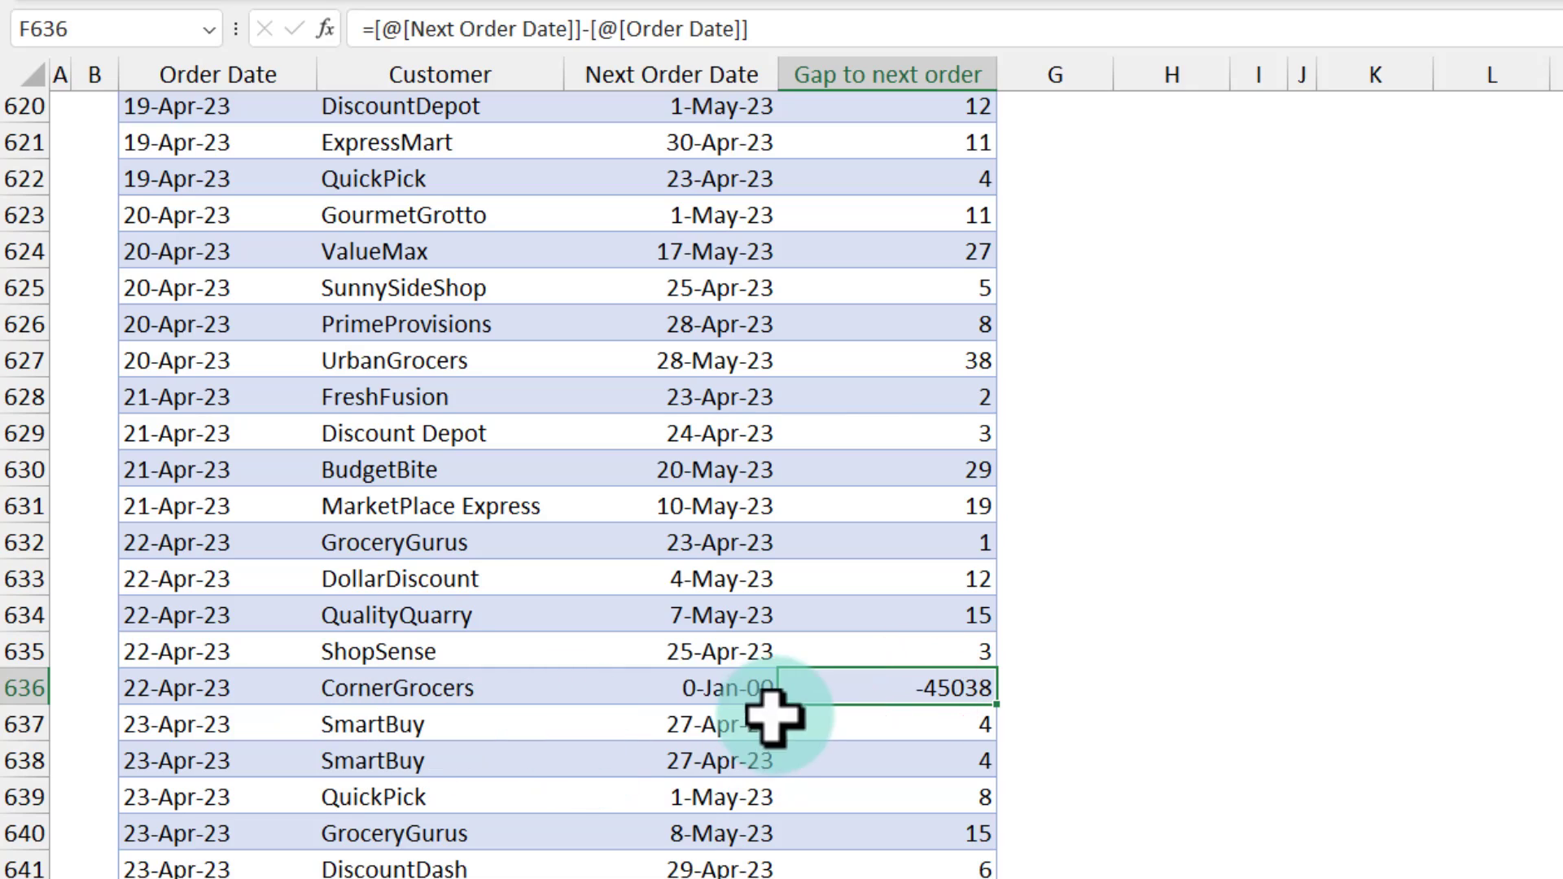
pyautogui.click(673, 694)
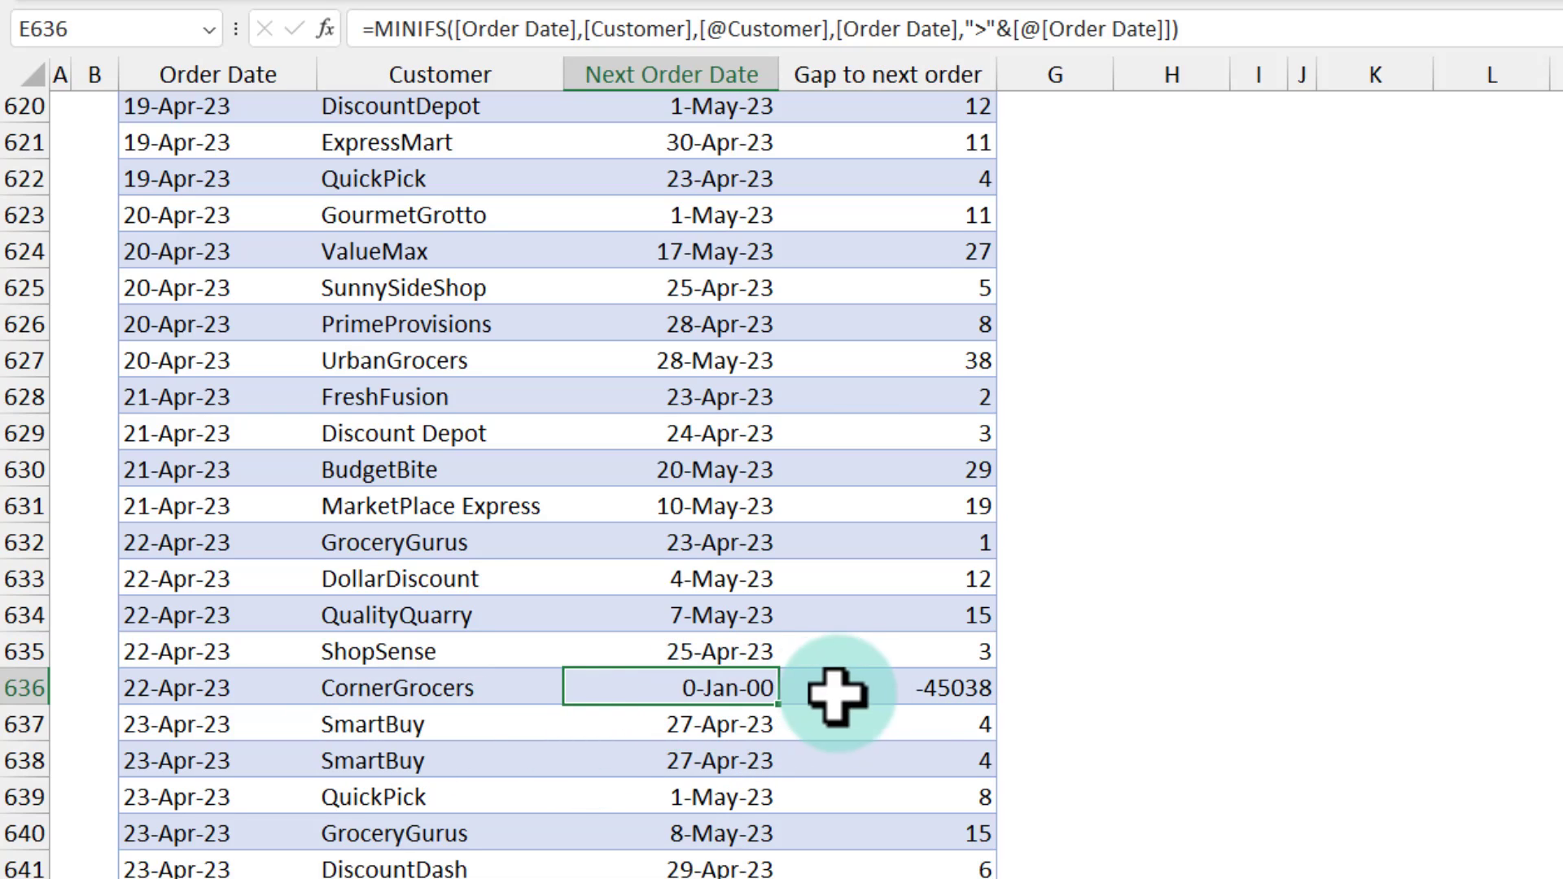
pyautogui.click(958, 701)
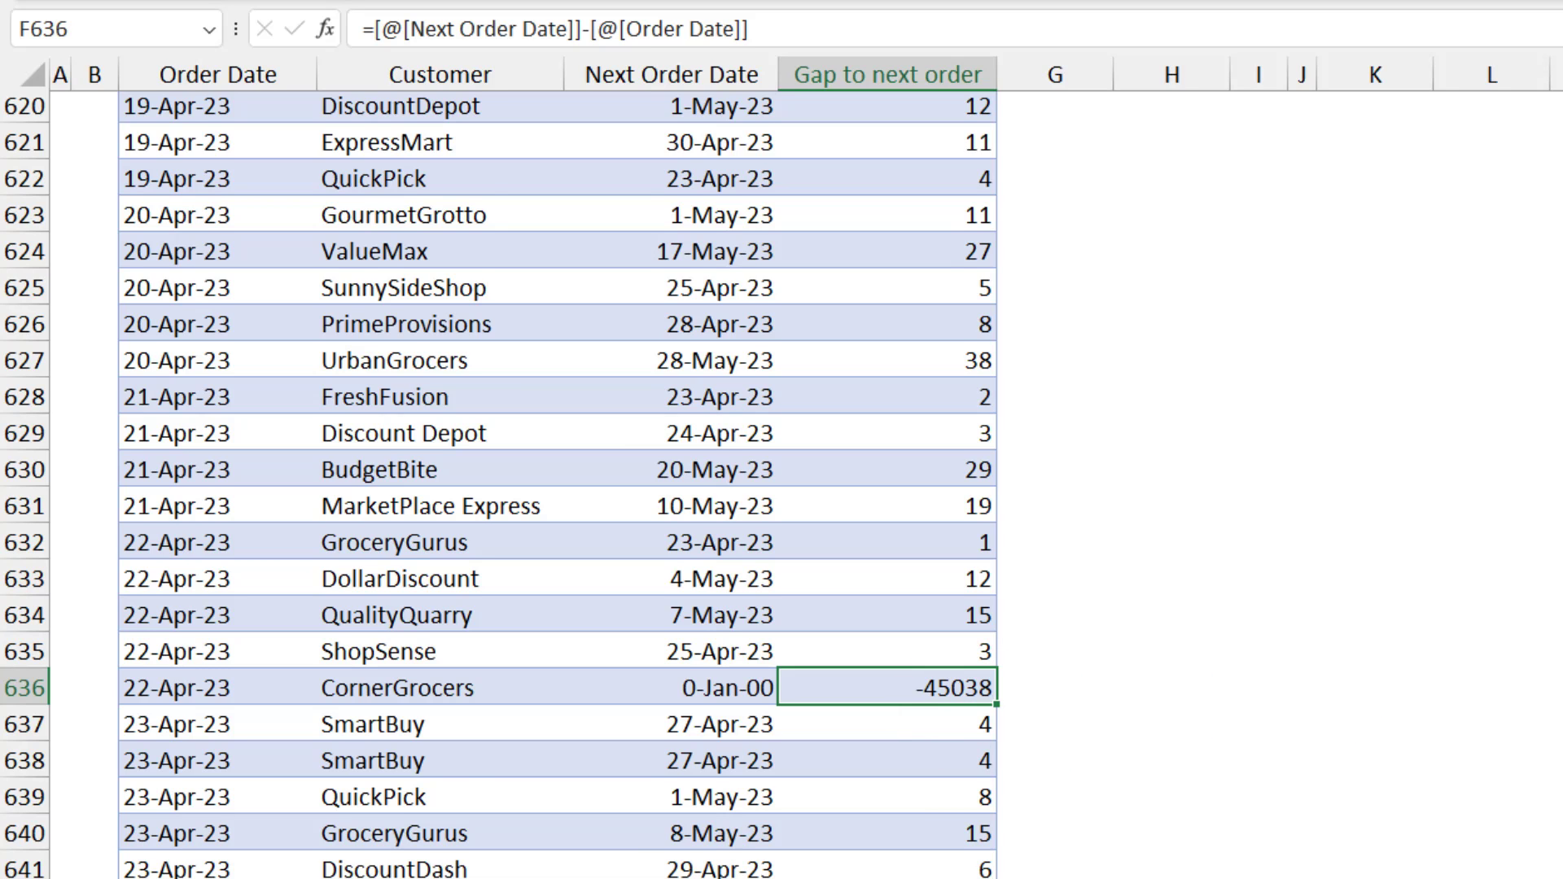
# Change the Gap to next order formula to =IF([@[Next Order Date]]=0,999,[@[Next Order Date]]-[@[Order Date]]).
pyautogui.scroll(20, 562, 481)
pyautogui.click(951, 383)
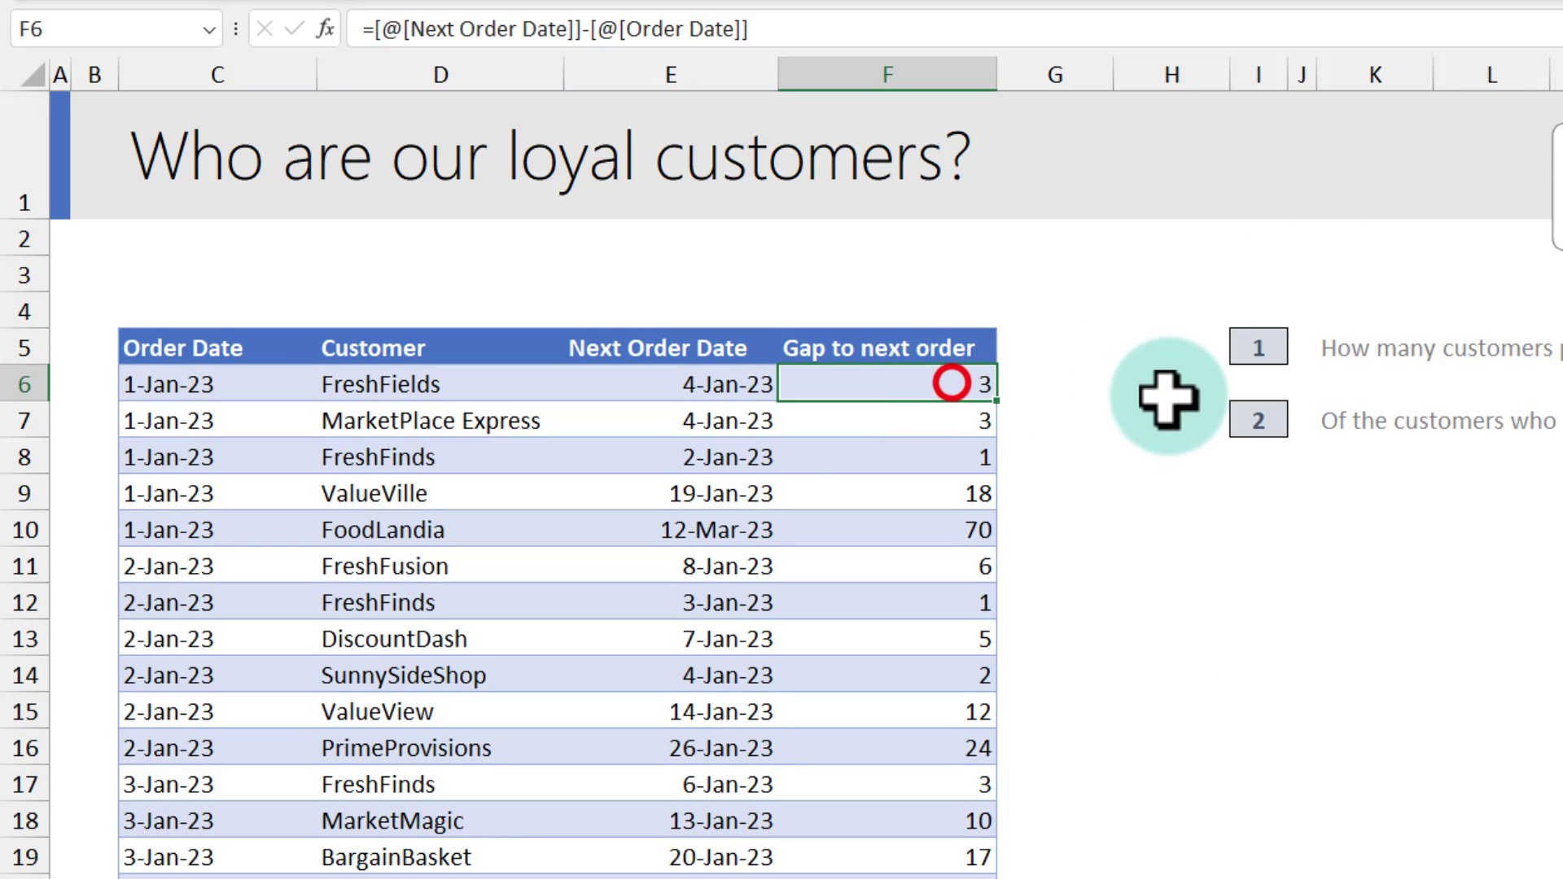
pyautogui.press('F2')
pyautogui.press('Home')
pyautogui.press('Right')
pyautogui.write('IF(')
pyautogui.click(698, 392)
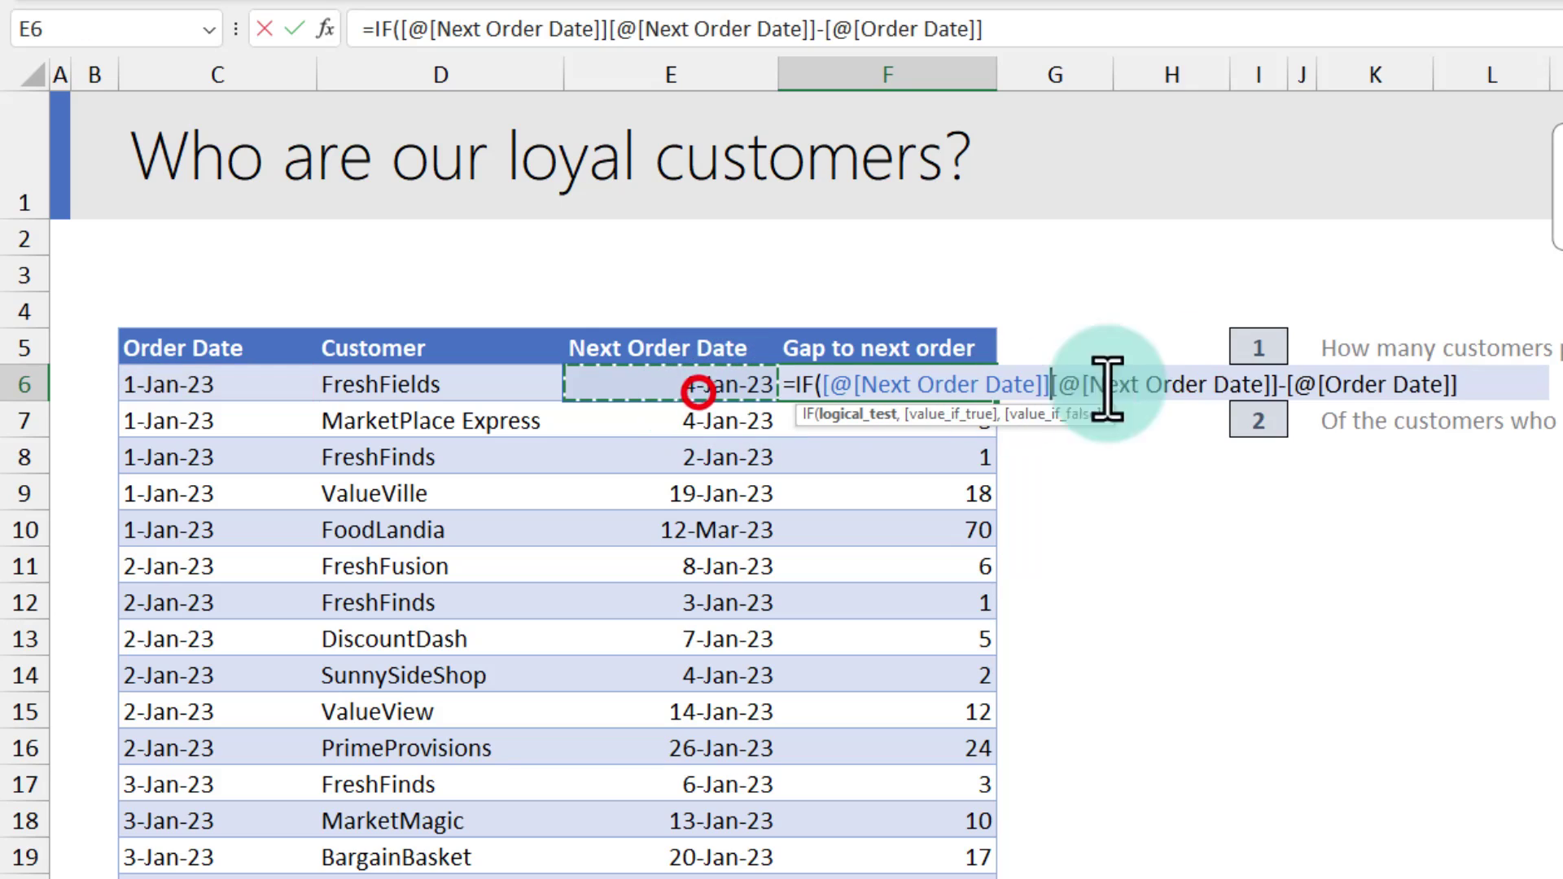
pyautogui.write('=0,')
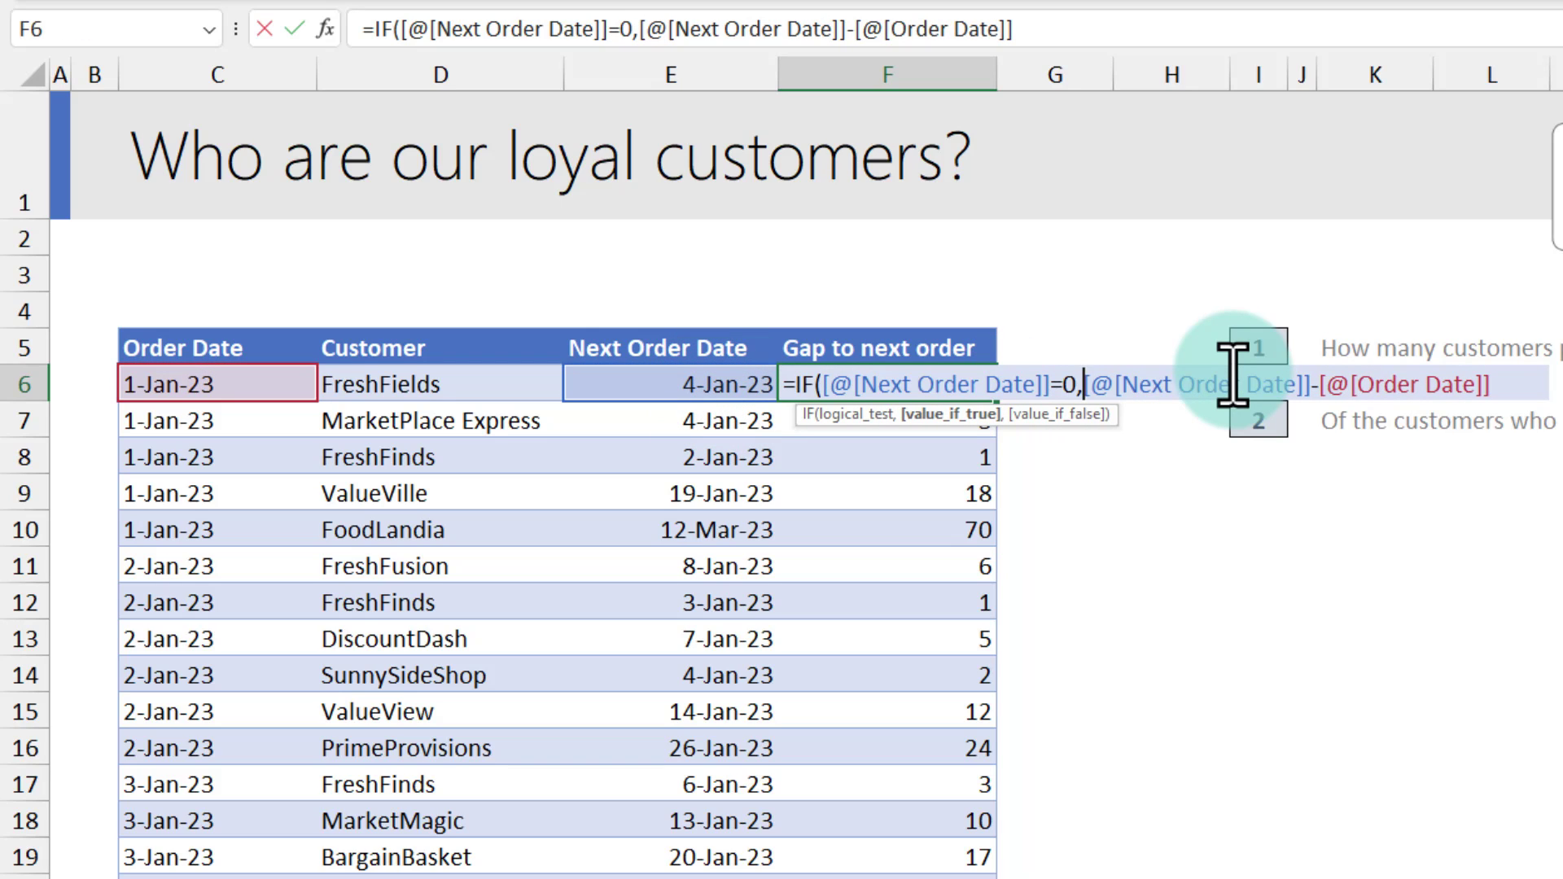
pyautogui.write('999,')
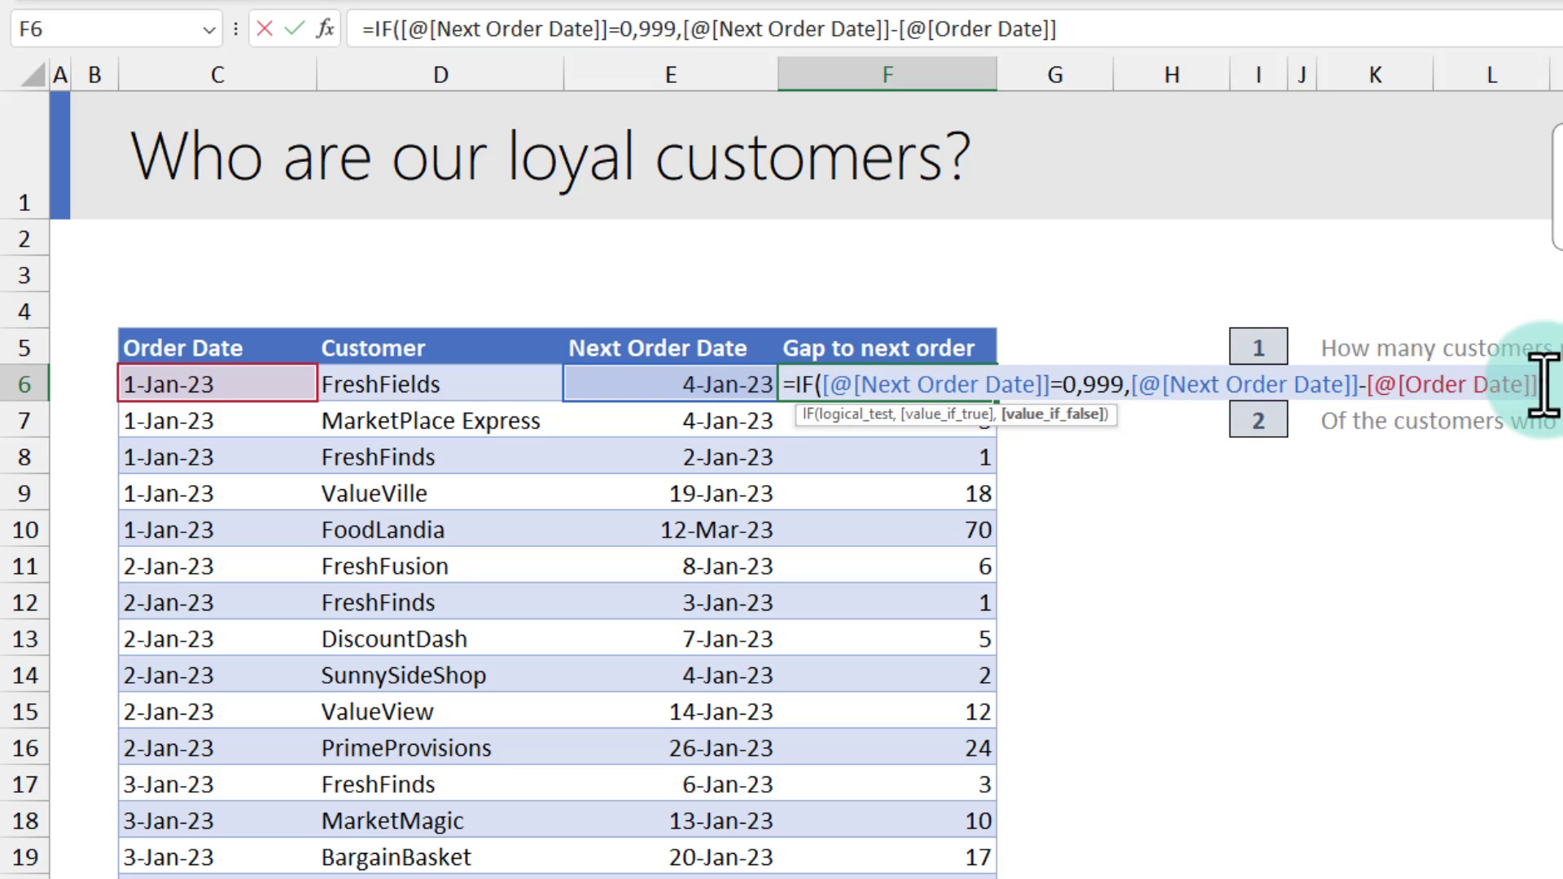
pyautogui.press('Return')
# Check the recalculated gap for an order without a next order date, such as BudgetBazaar's 8-Apr-23 order.
pyautogui.click(954, 379)
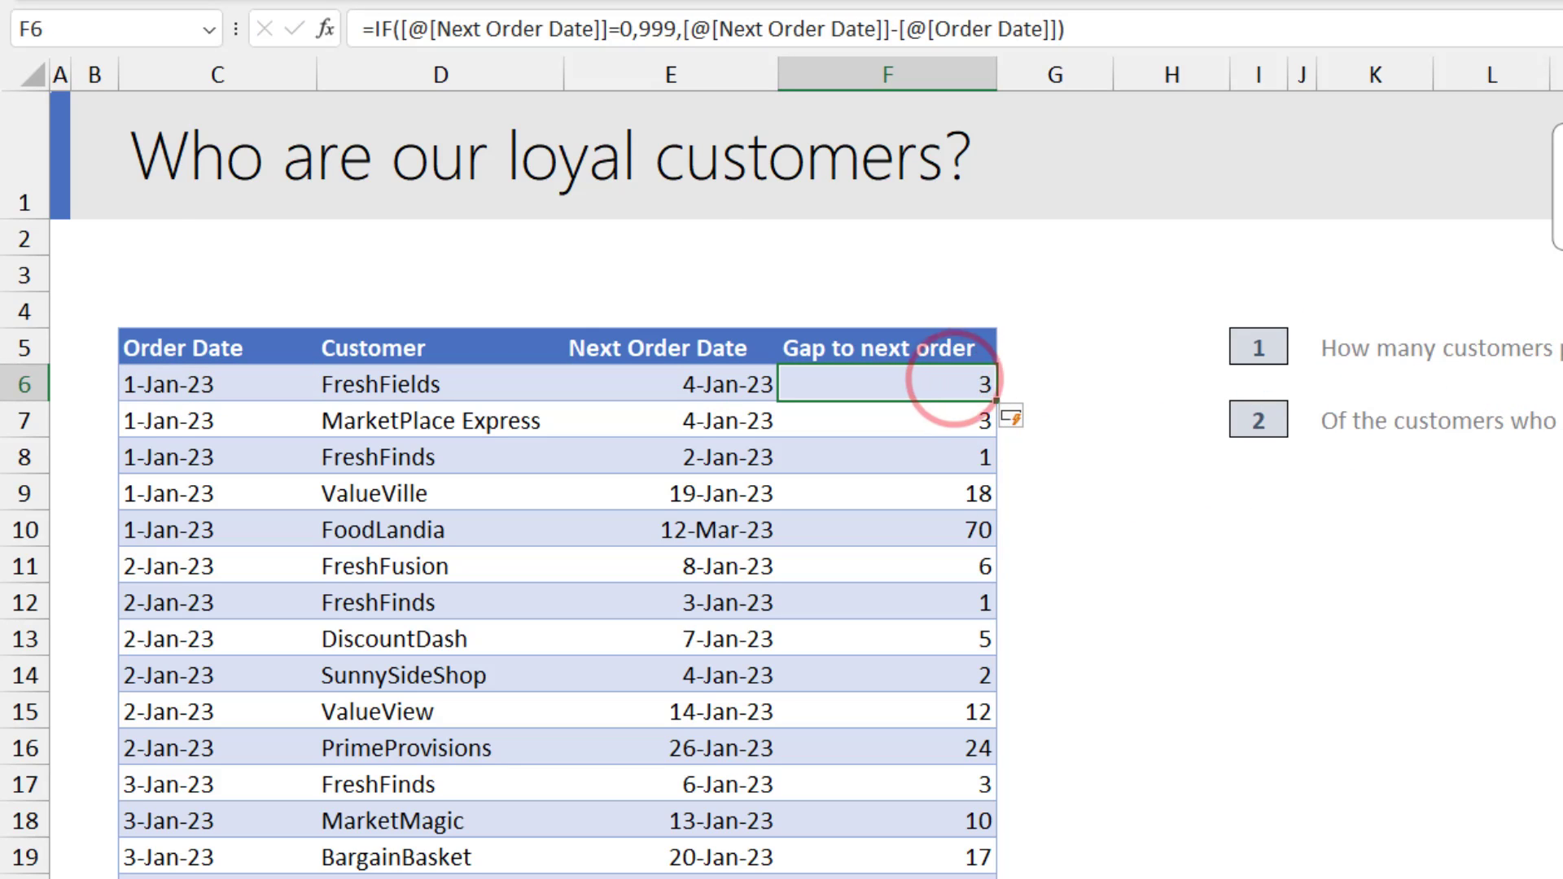
pyautogui.scroll(-20, 954, 379)
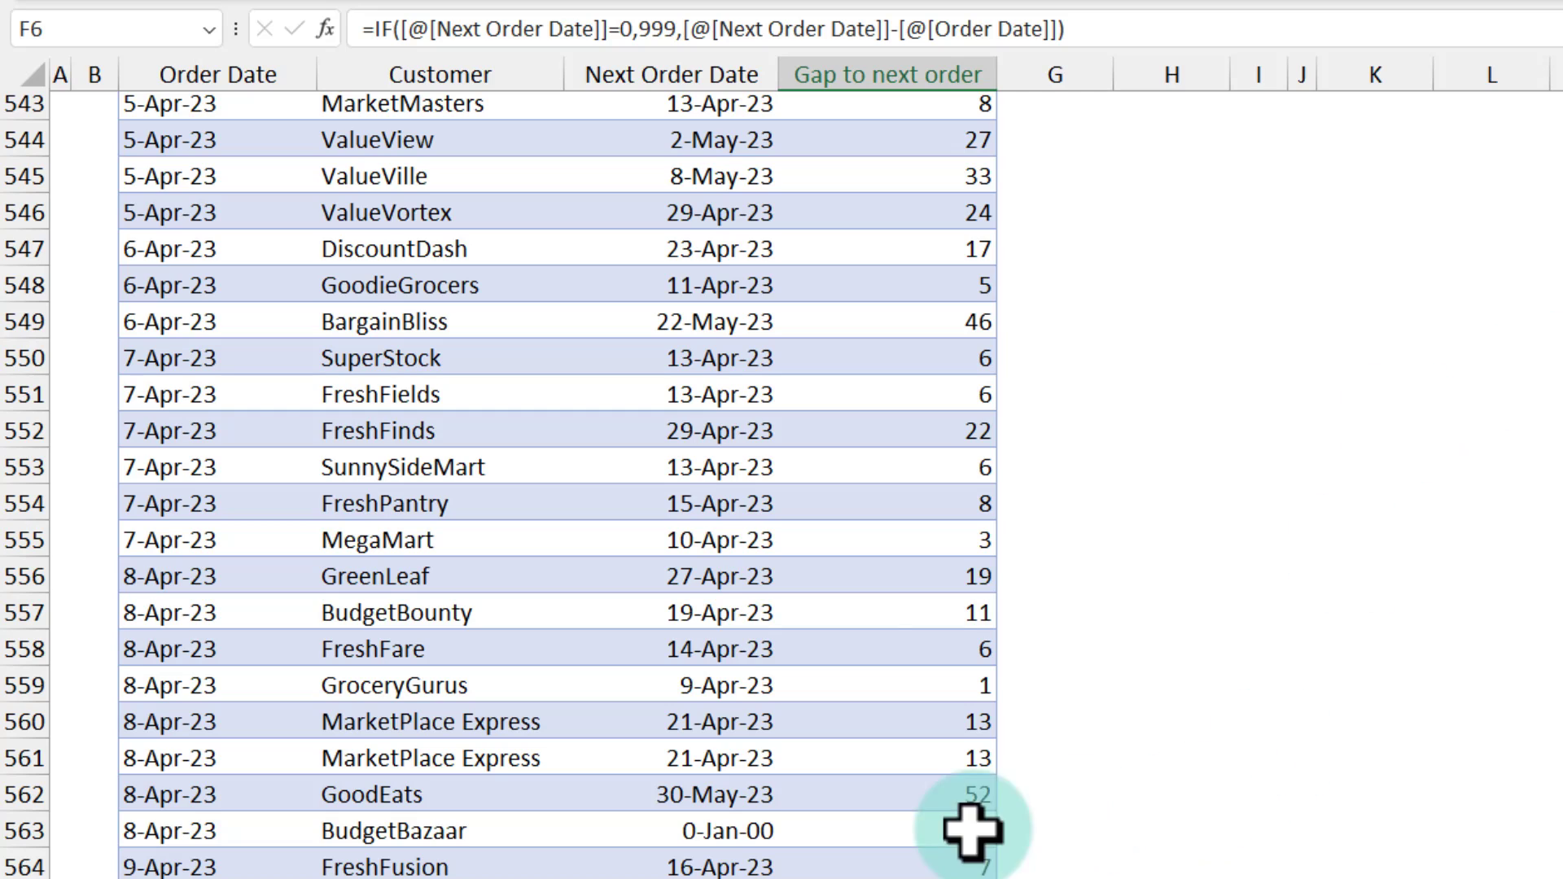
pyautogui.click(951, 829)
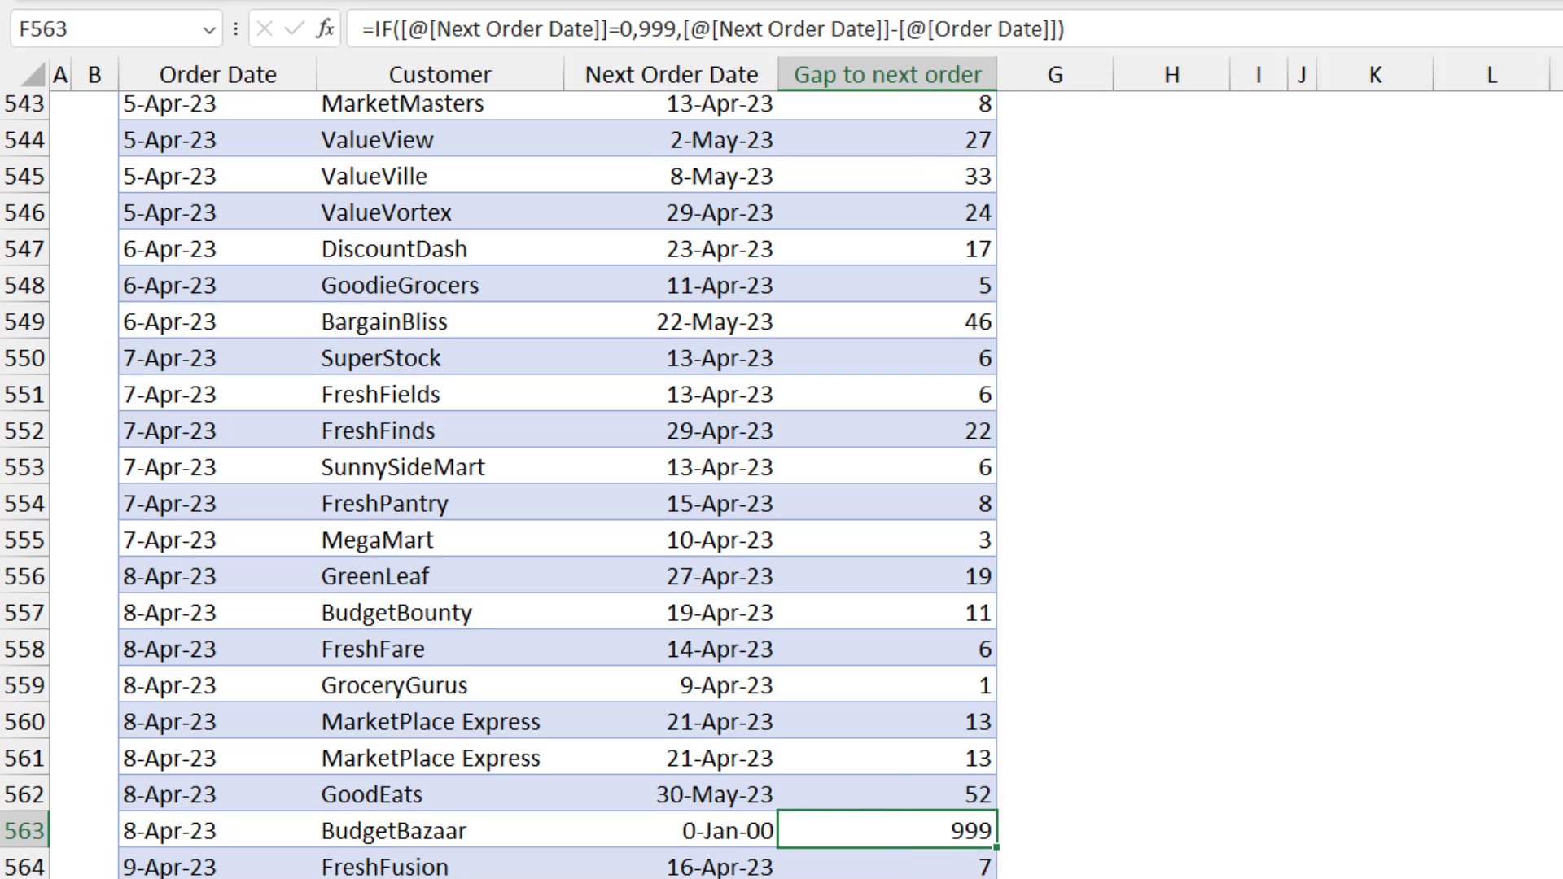
pyautogui.scroll(20, 501, 484)
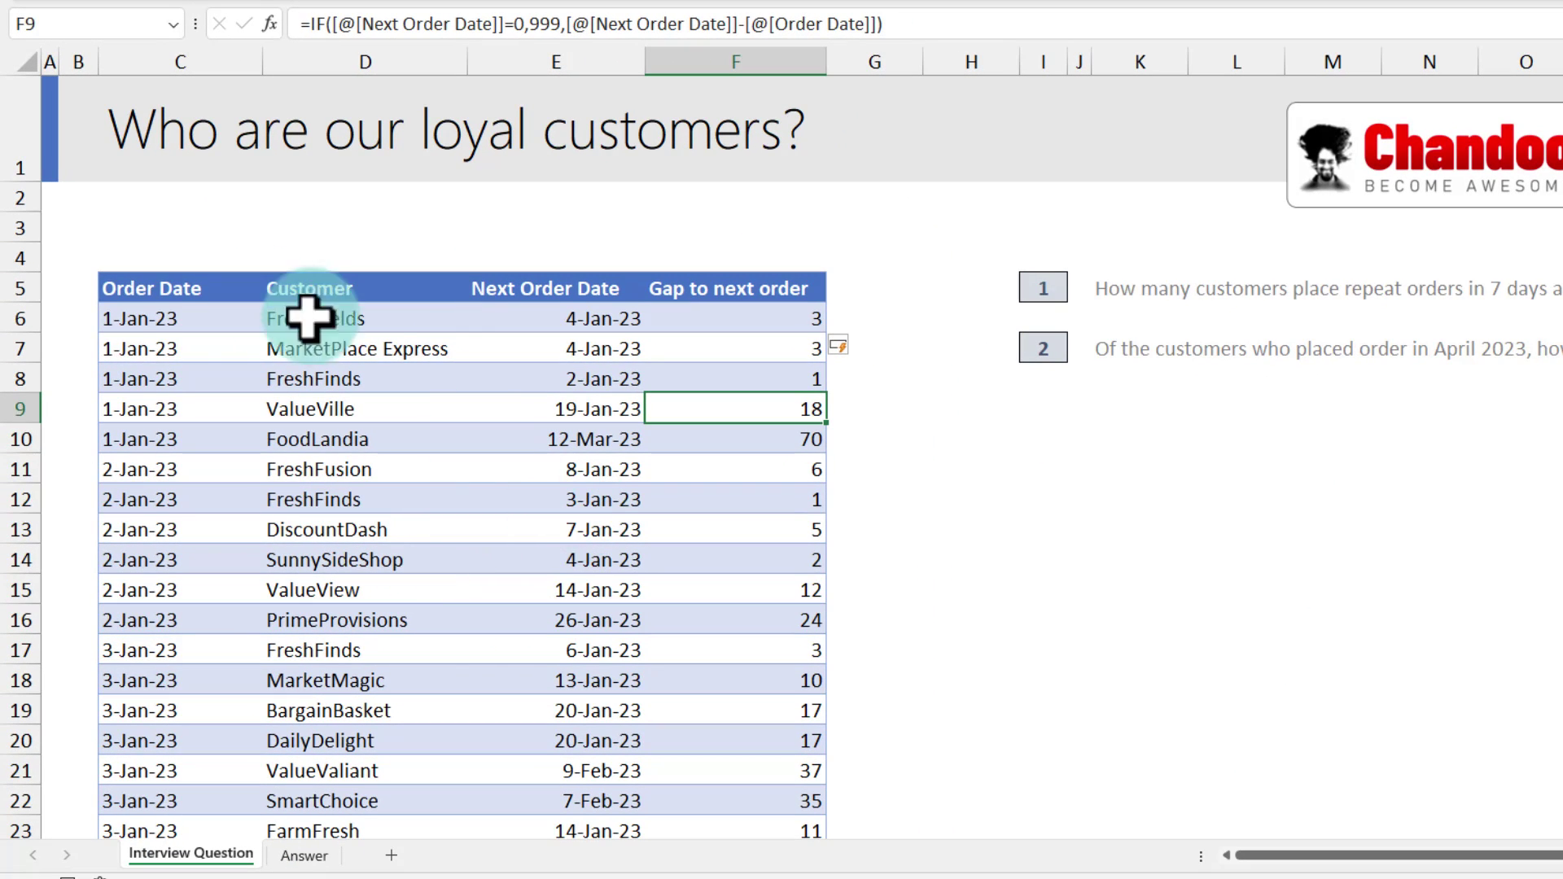
# On the Answer sheet, add the heading "Customers" in C8 and enter =FILTER(orders[Customer], orders[Gap to next order]<=7) in C9.
pyautogui.click(300, 855)
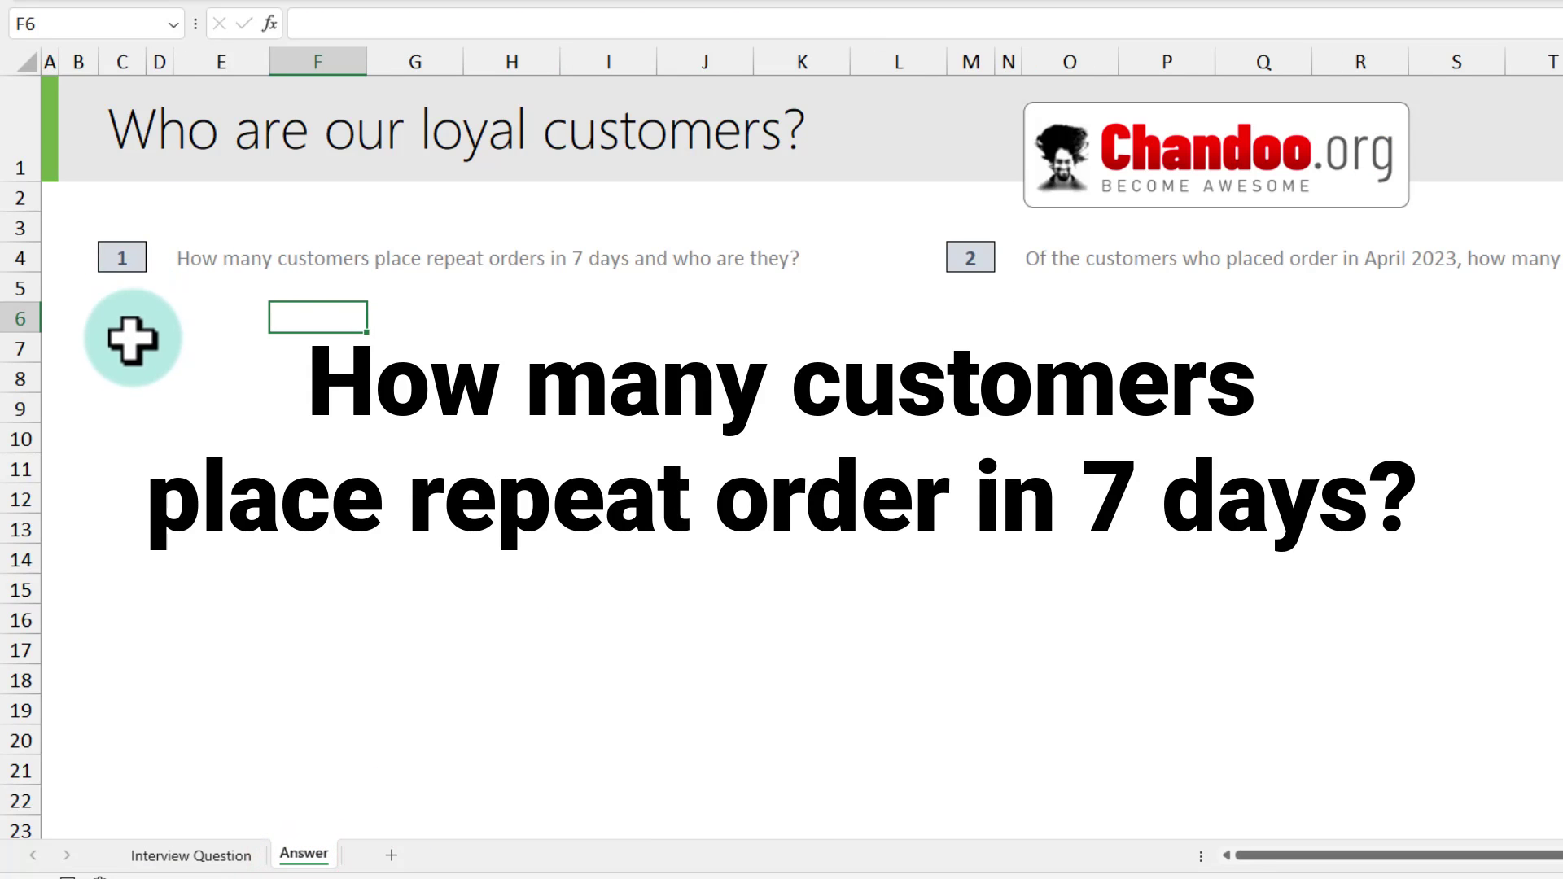
pyautogui.click(204, 267)
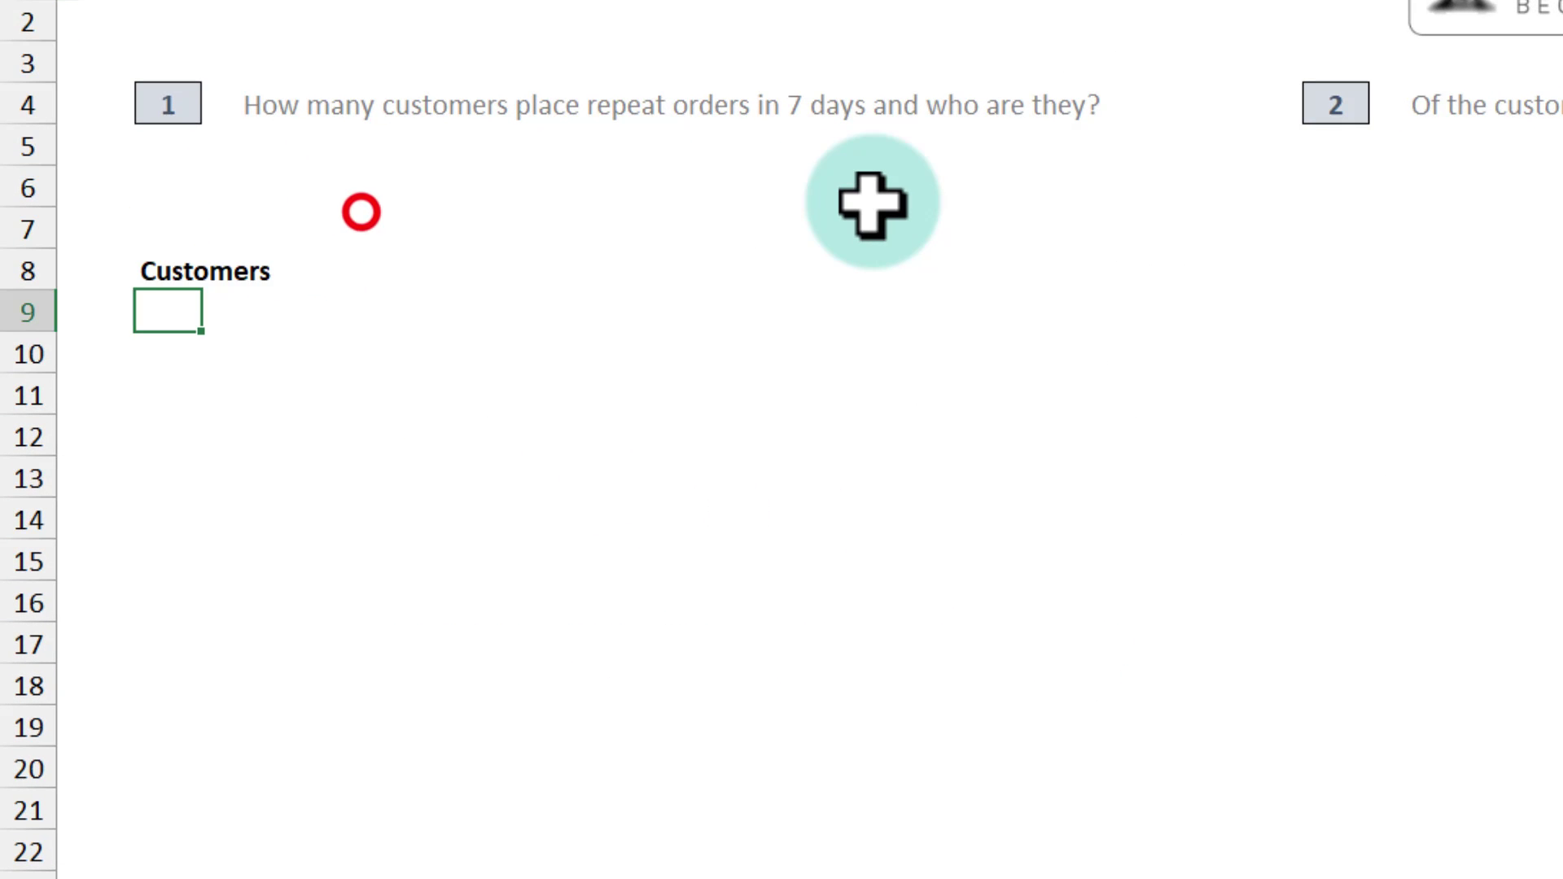
pyautogui.write('=filter')
pyautogui.press('Tab')
pyautogui.write('orders[c')
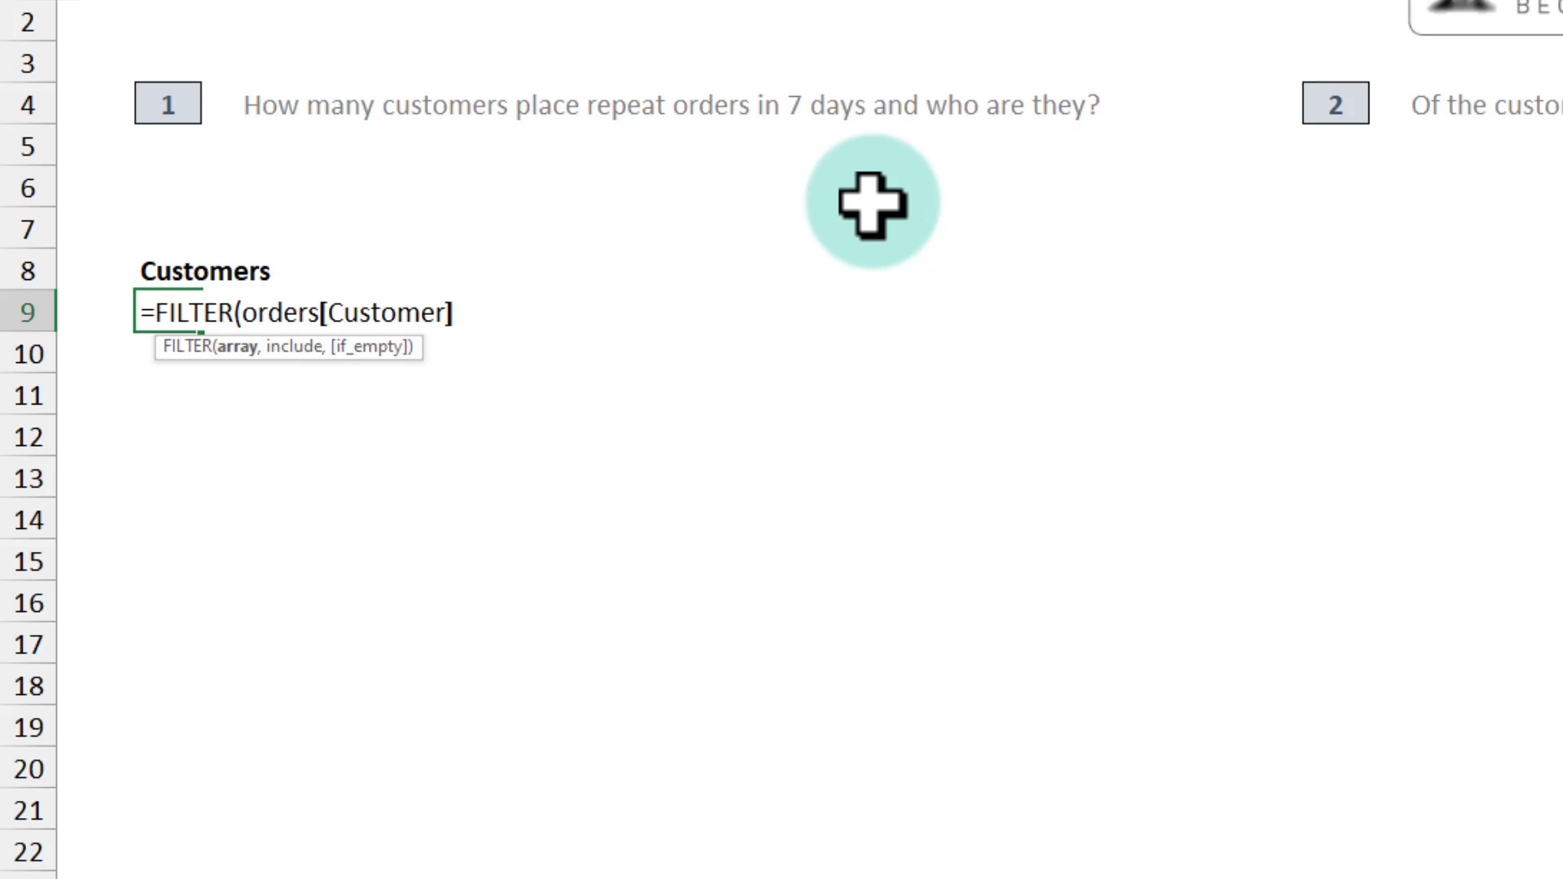
pyautogui.write(' o')
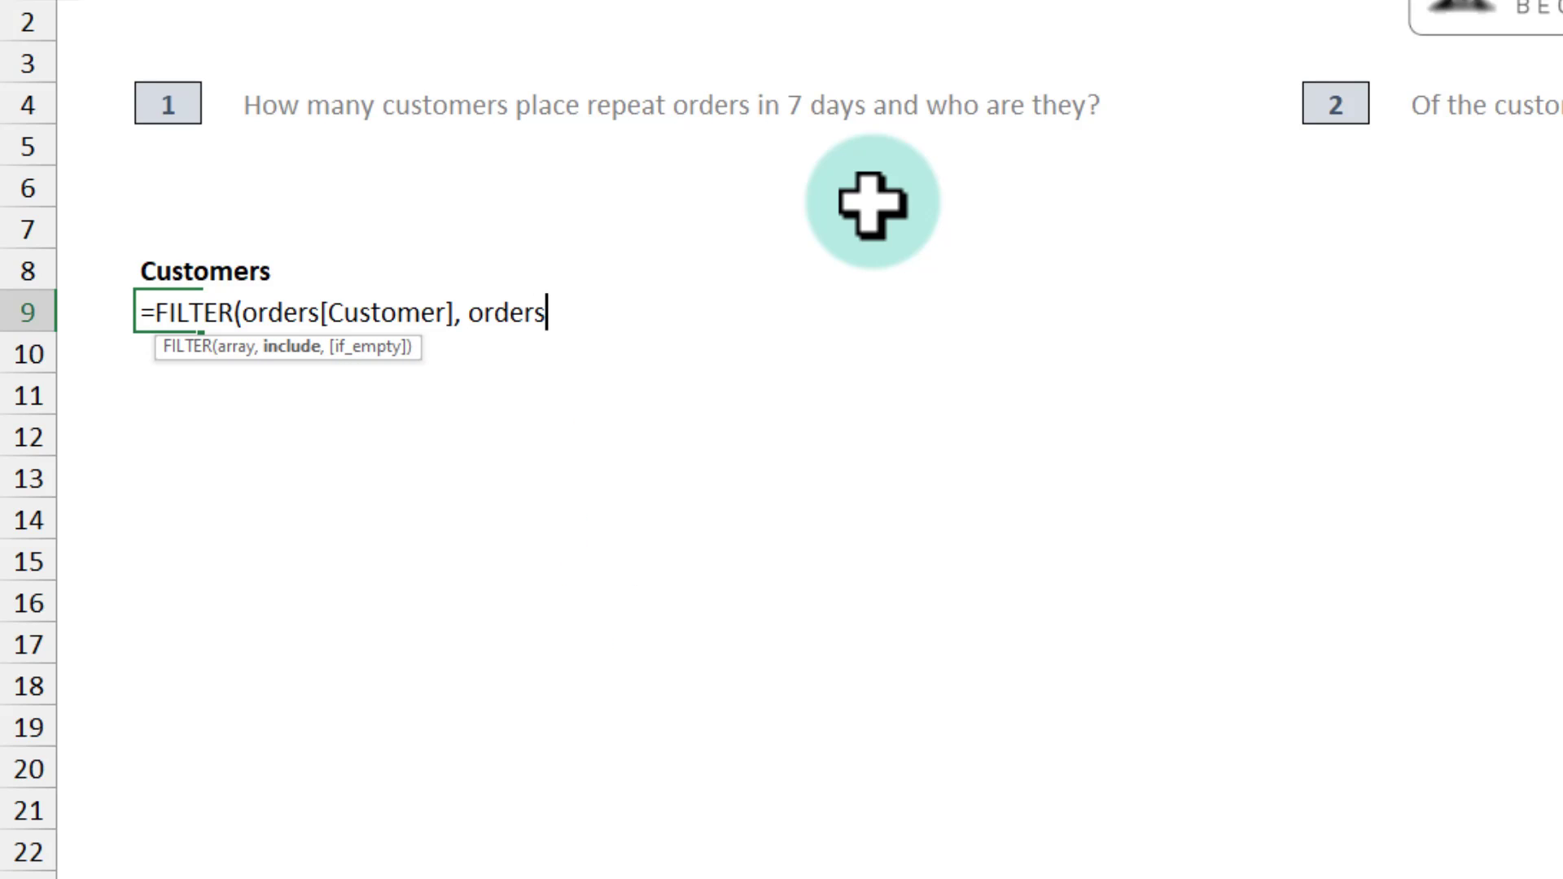
pyautogui.write('[')
pyautogui.press('Down')
pyautogui.press('Down')
pyautogui.press('Down')
pyautogui.press('Down')
pyautogui.press('Tab')
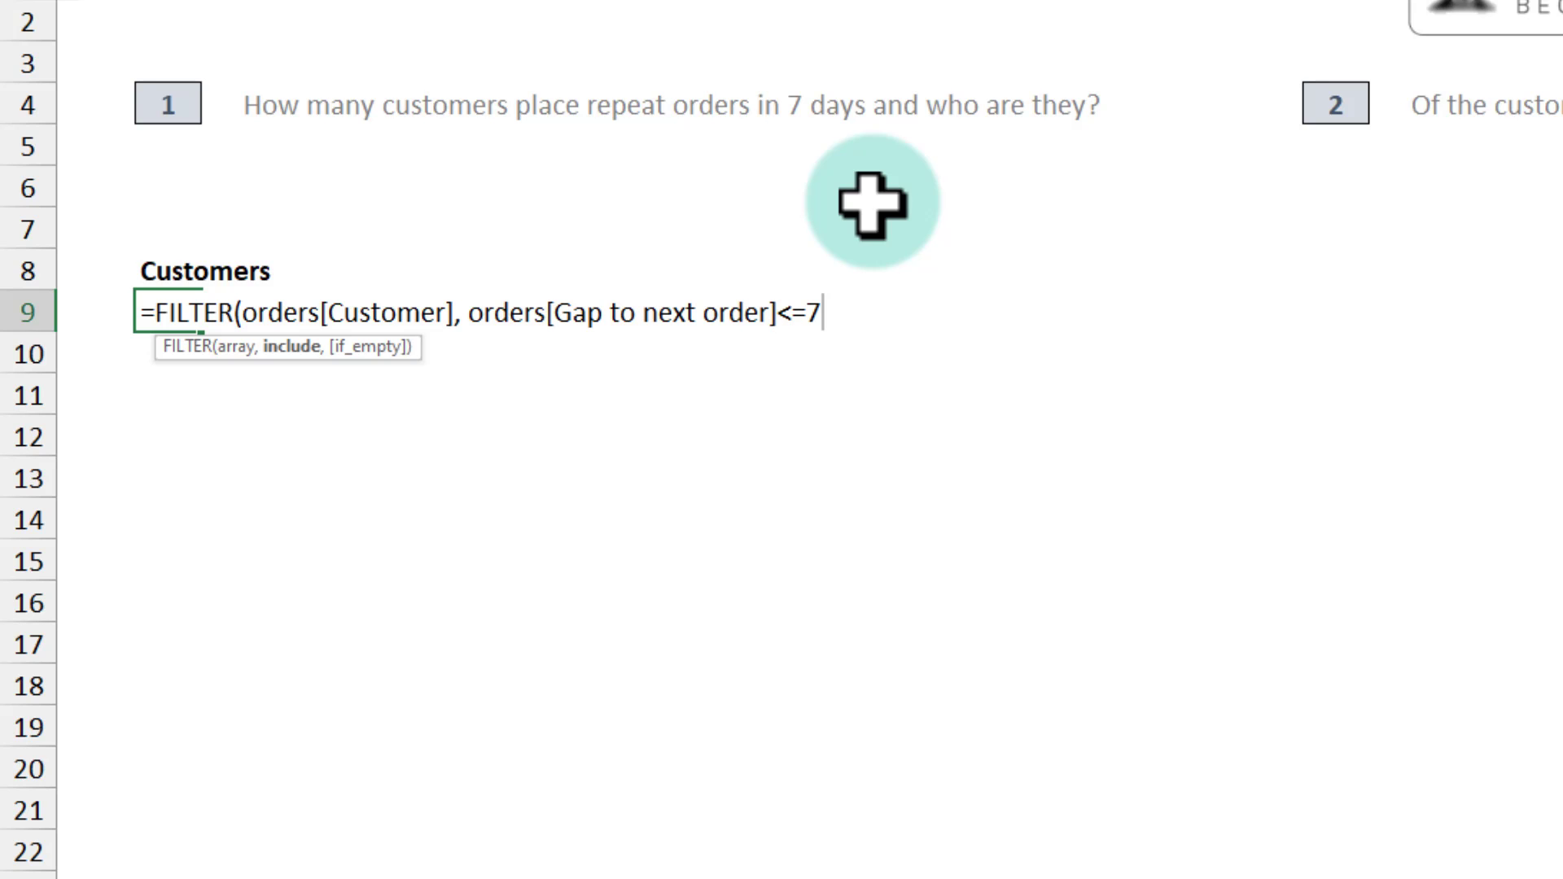
pyautogui.press('Return')
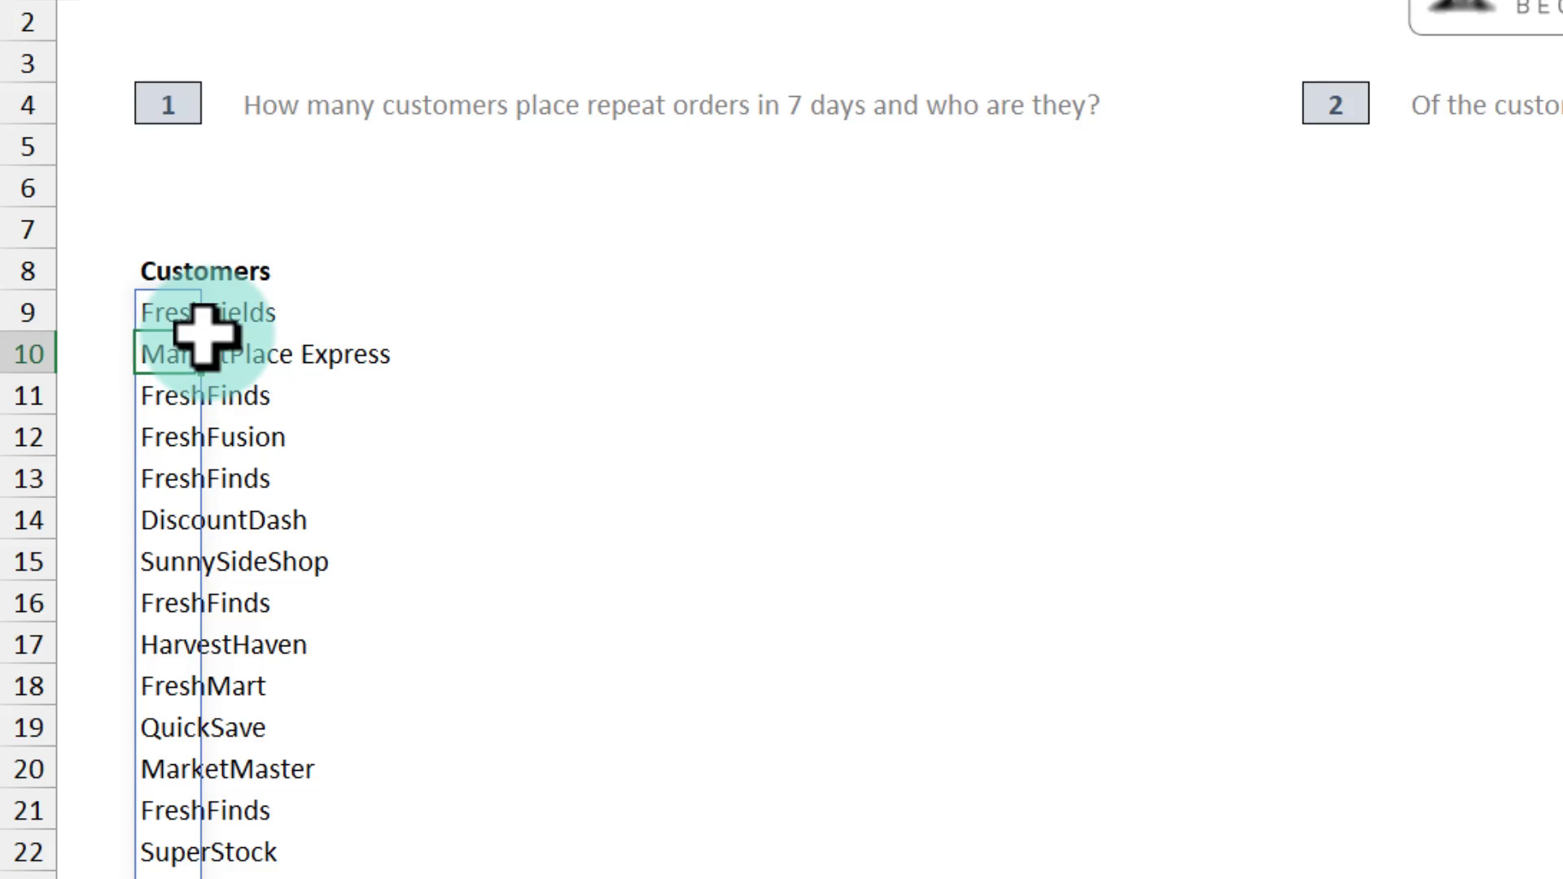
# Wrap the FILTER formula in C9 in UNIQUE to remove repeated customers such as FreshFinds.
pyautogui.click(175, 399)
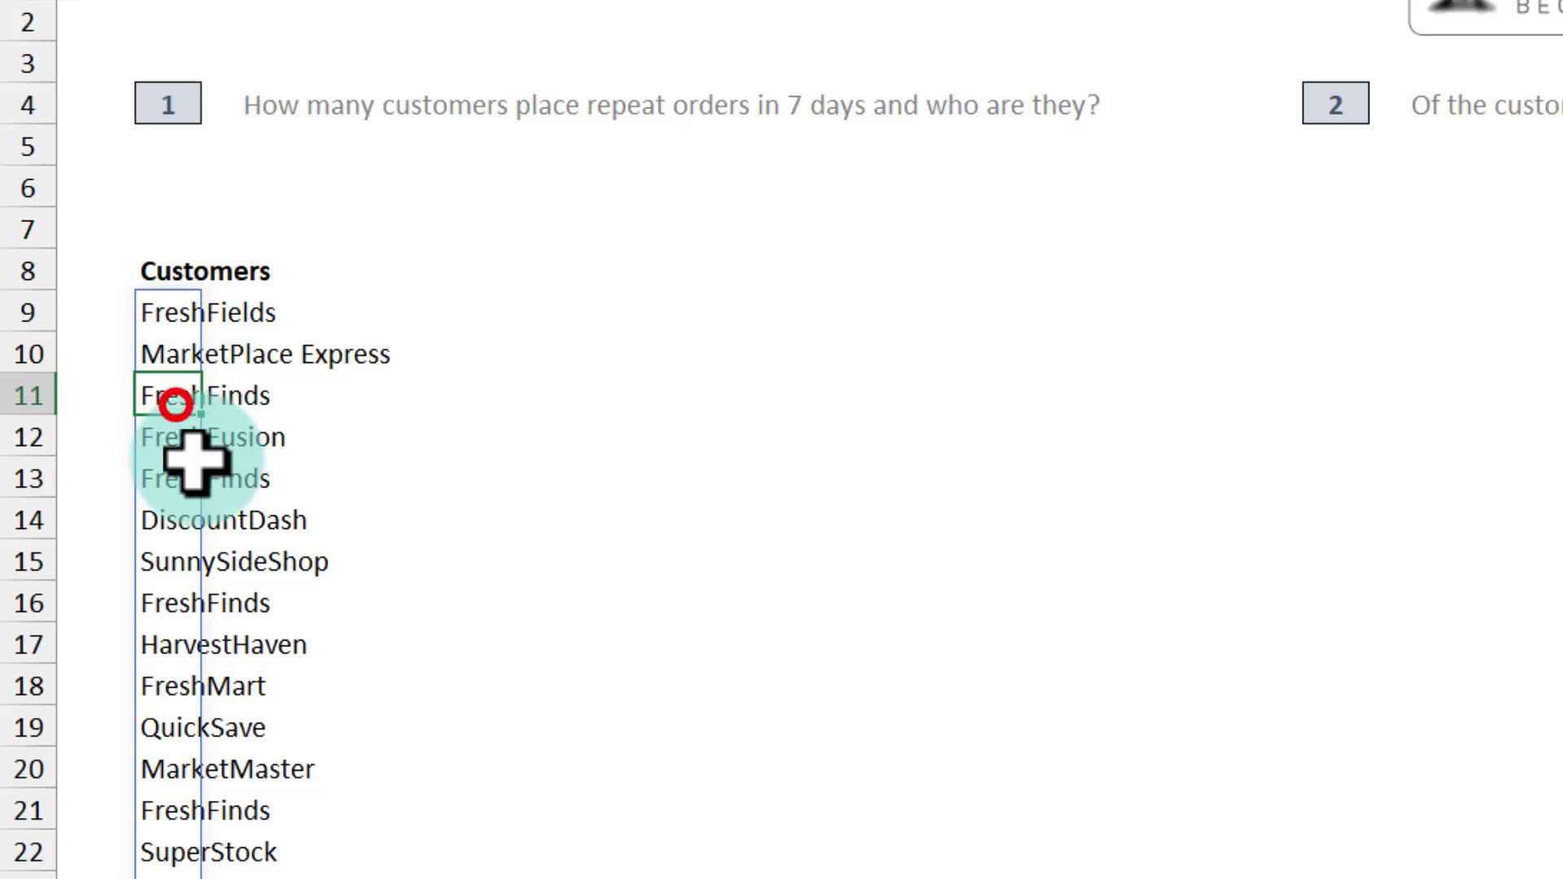
pyautogui.keyDown('ctrl'); pyautogui.click(163, 481); pyautogui.keyUp('ctrl')
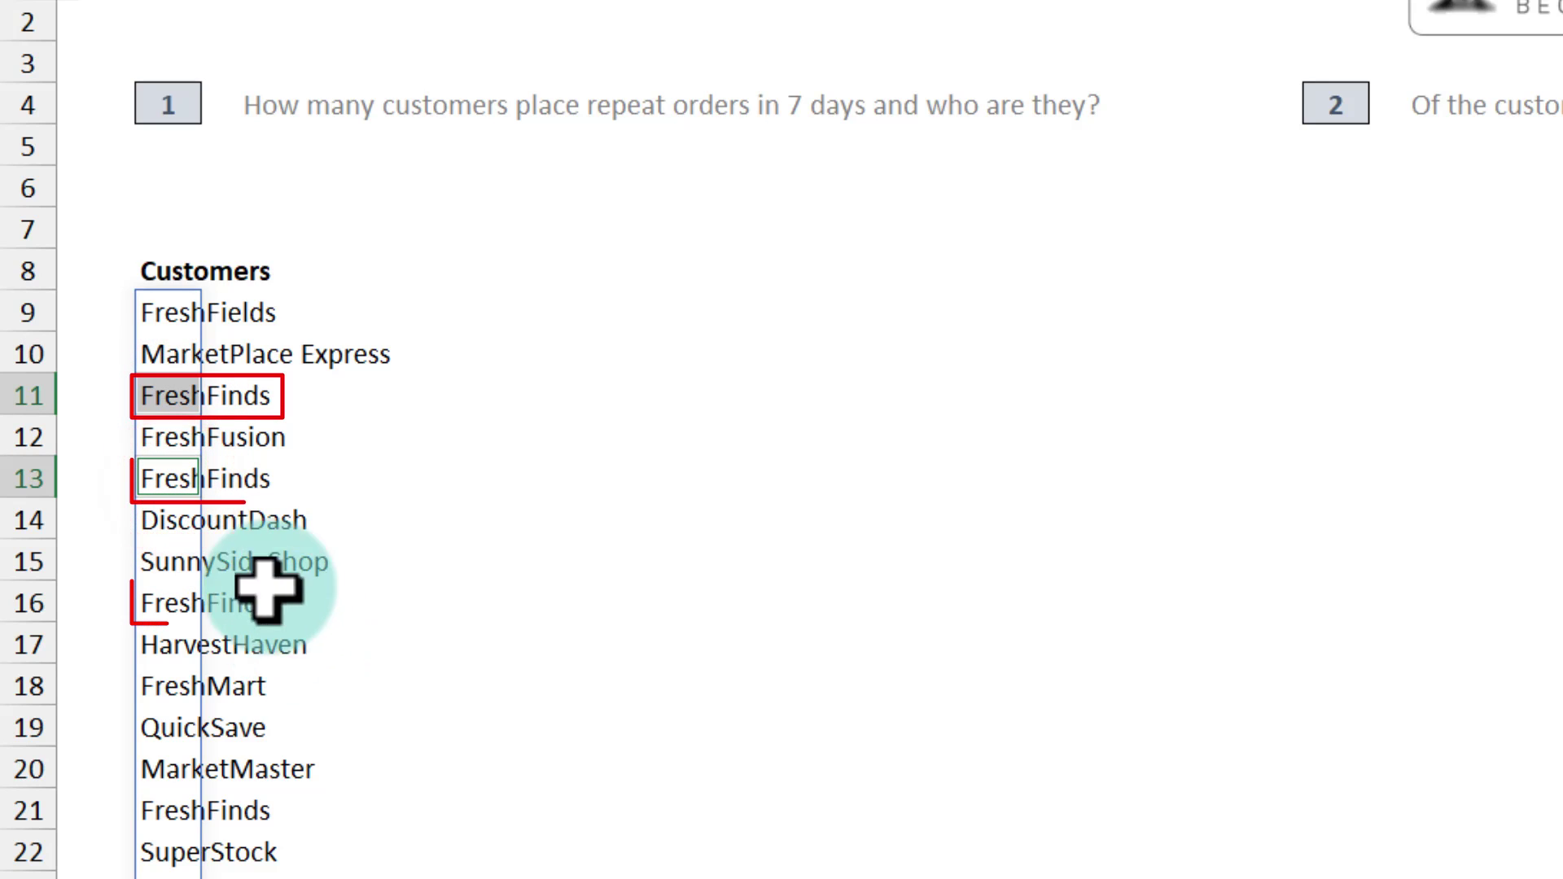
pyautogui.press('F2')
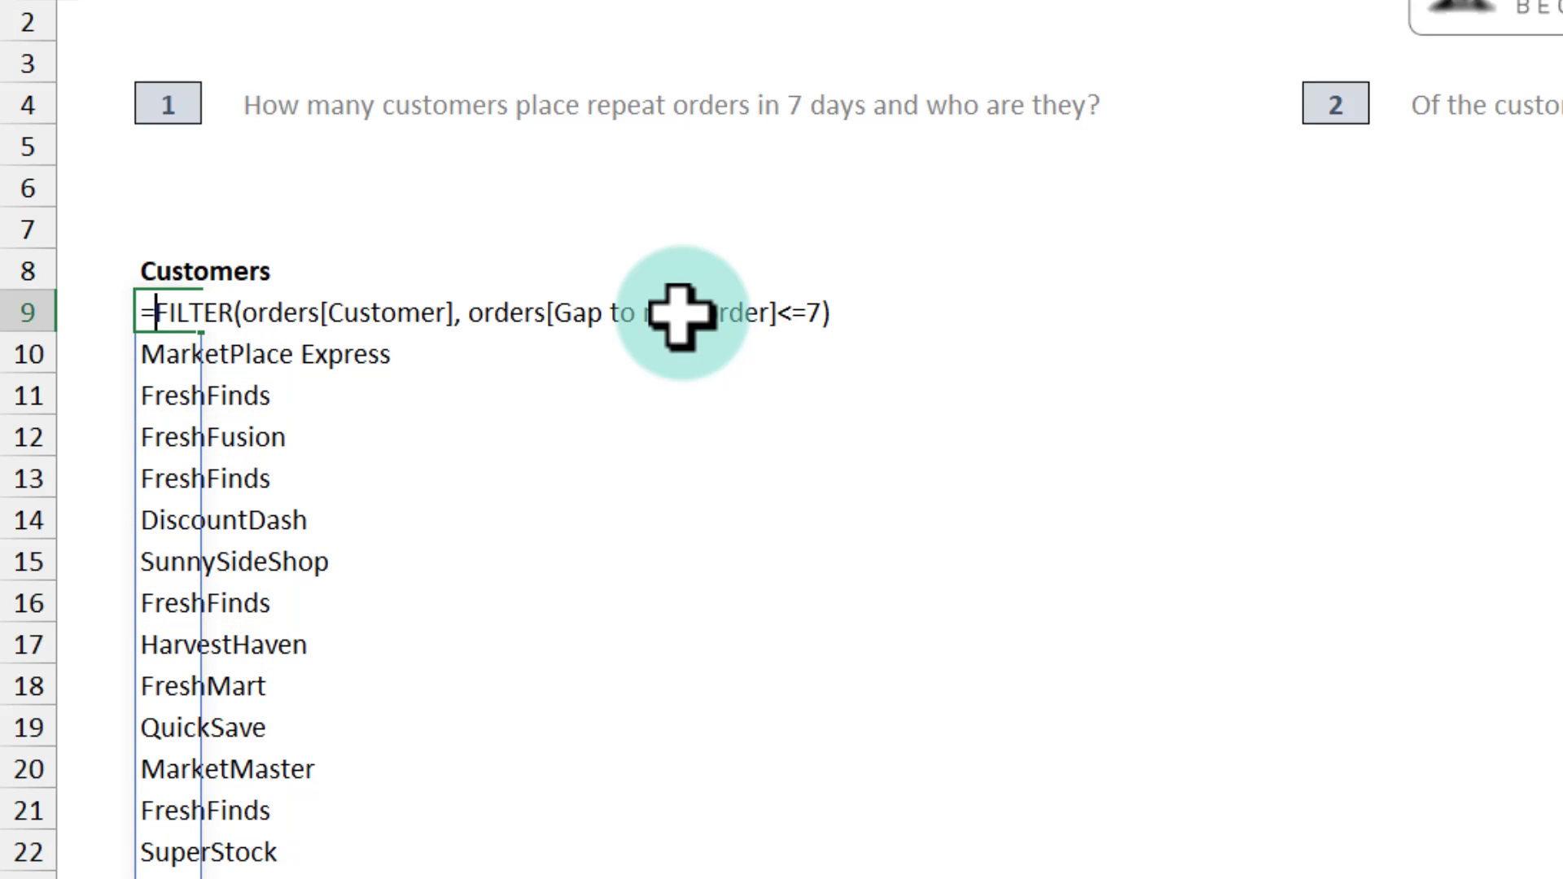
pyautogui.write('uni')
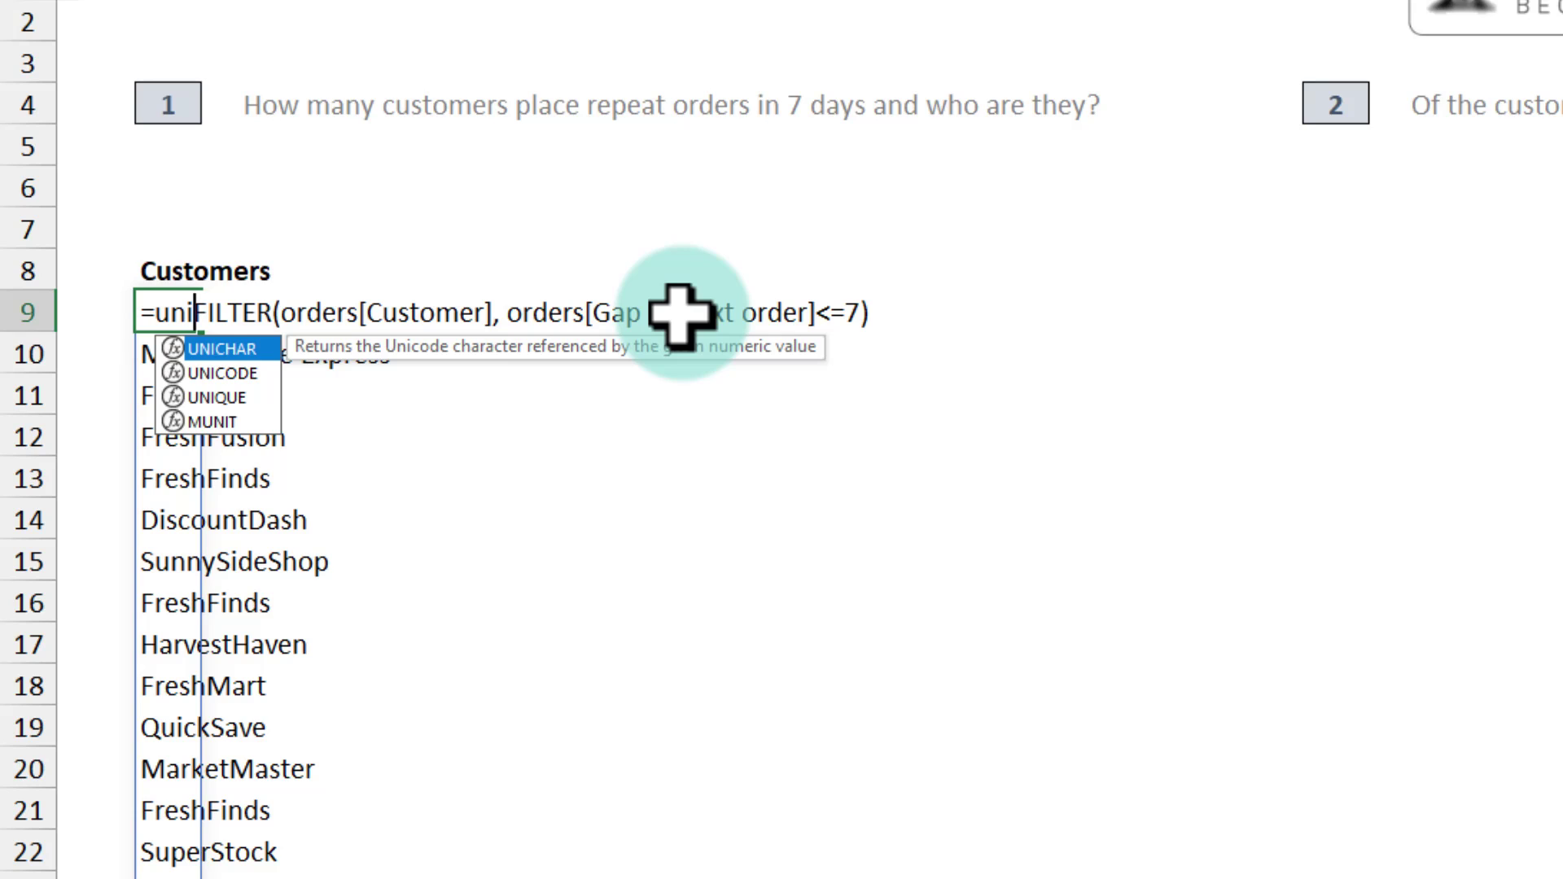
pyautogui.press('Down')
pyautogui.press('Down')
pyautogui.press('Tab')
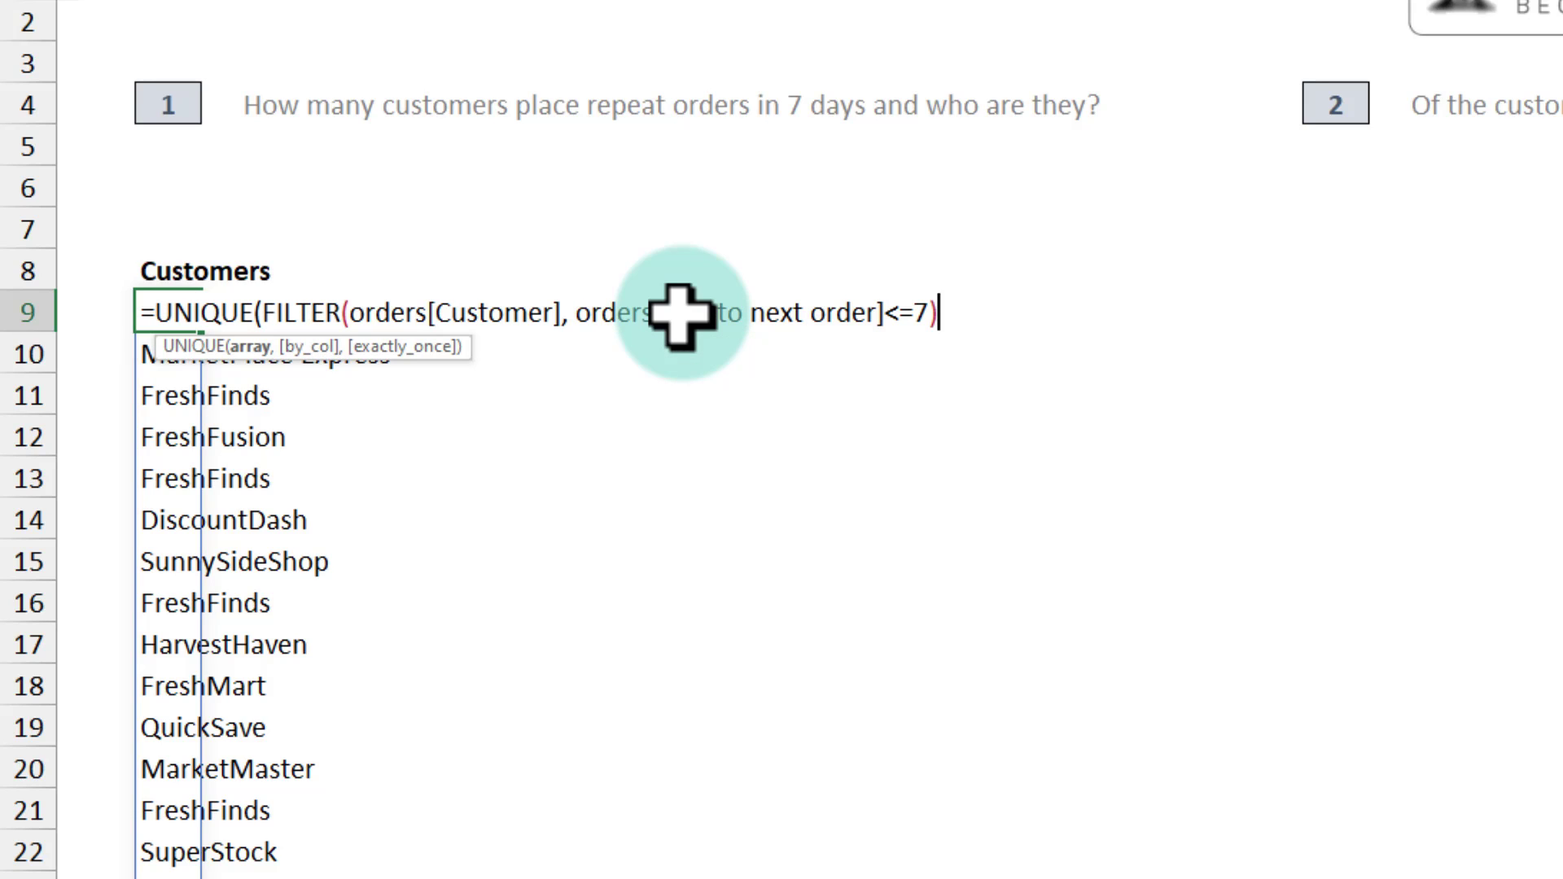
pyautogui.write(')')
pyautogui.press('Return')
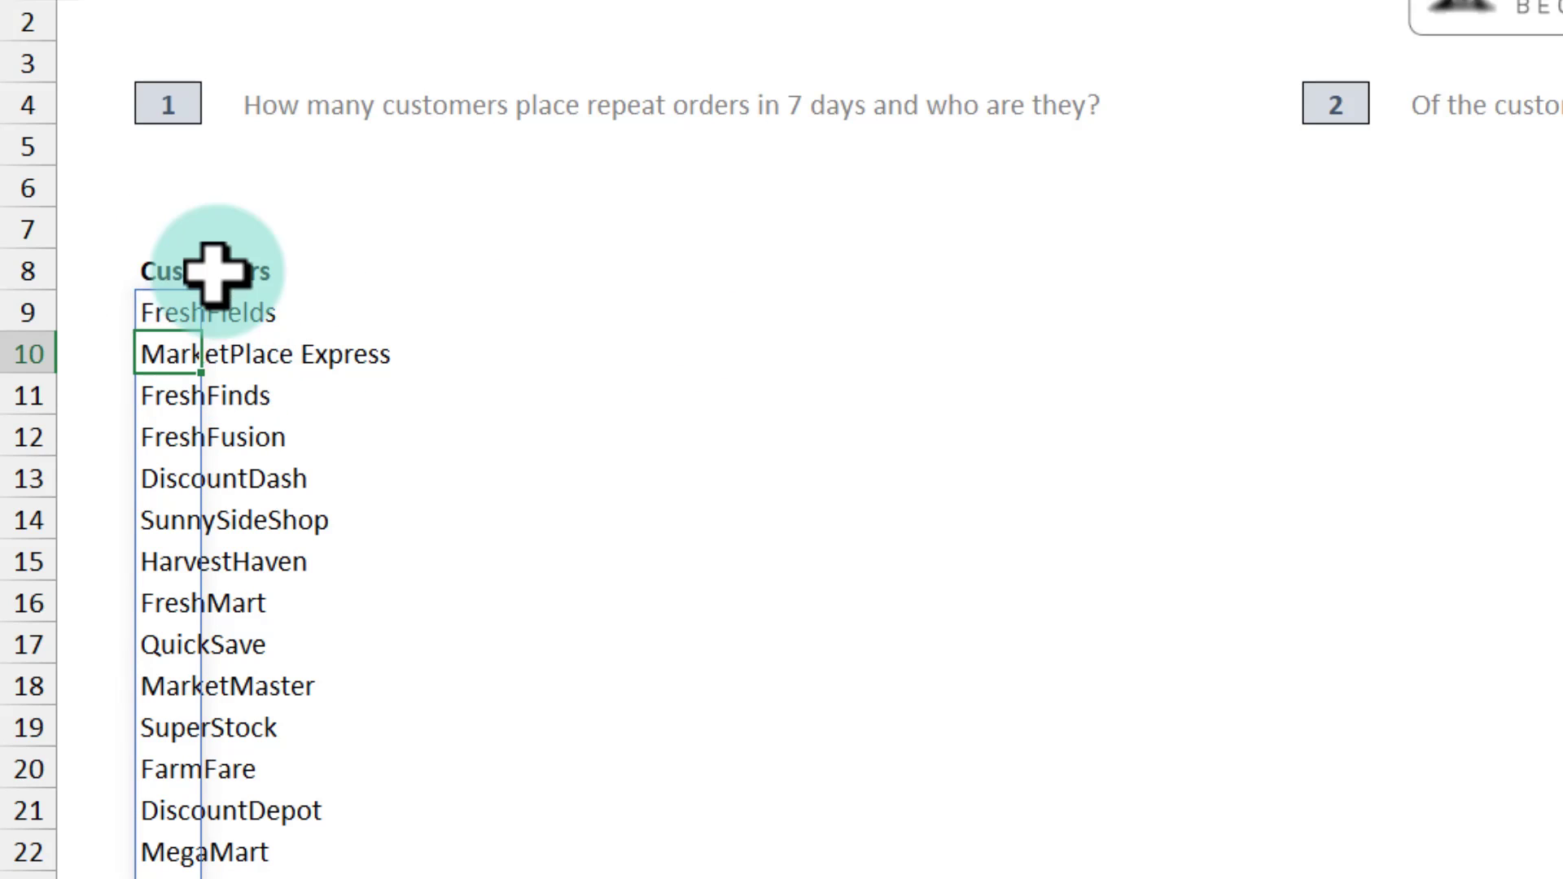
# Wrap the UNIQUE formula in C9 in SORT to list the customers alphabetically, and look through the list.
pyautogui.click(168, 311)
pyautogui.doubleClick(161, 313)
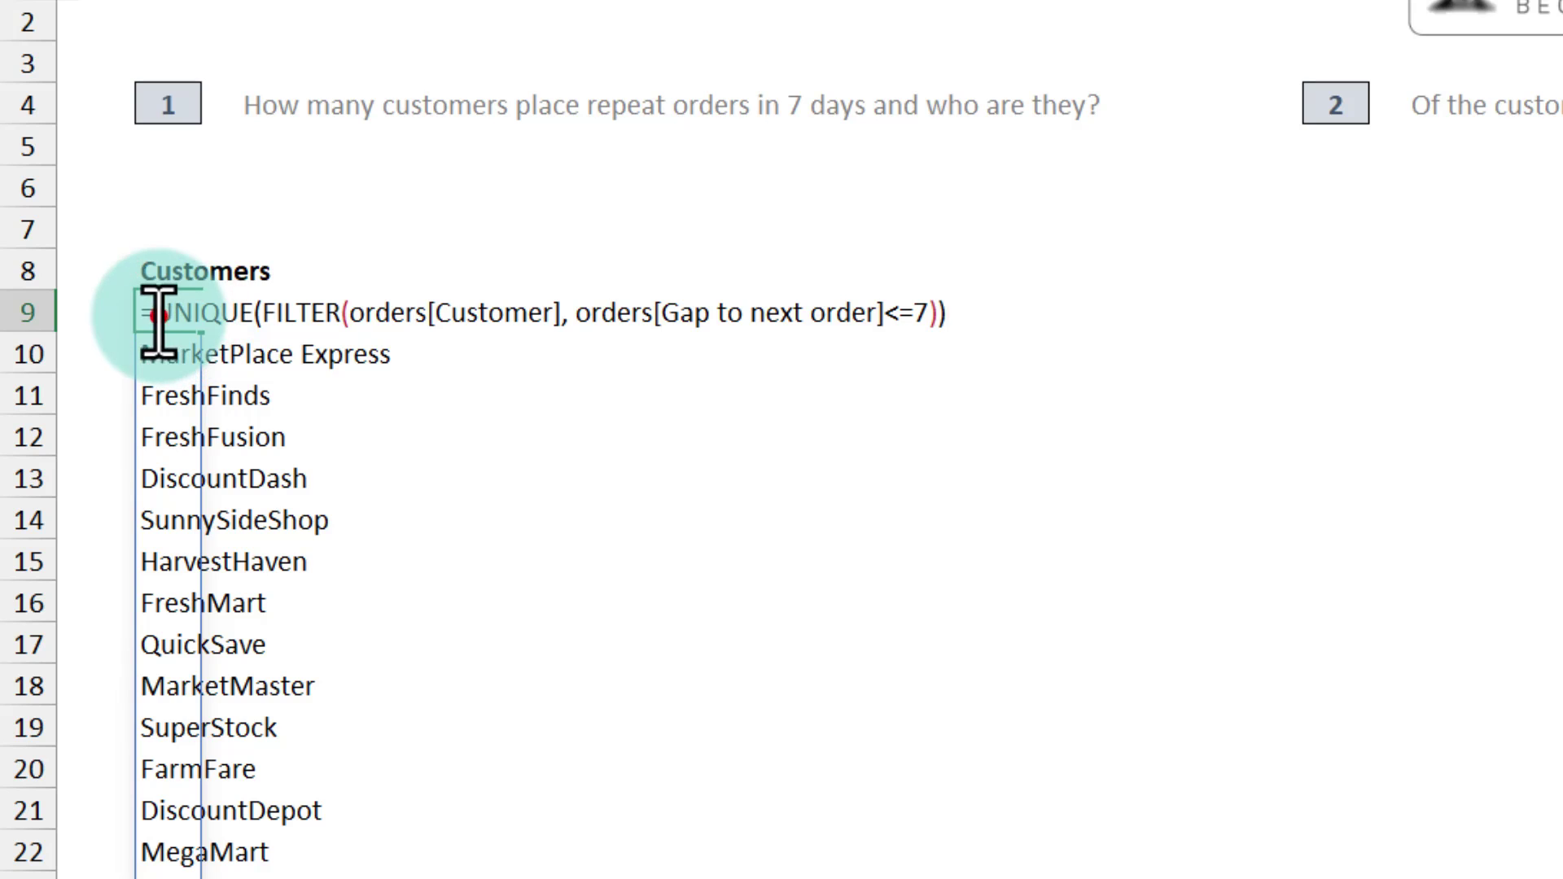
pyautogui.write('sor')
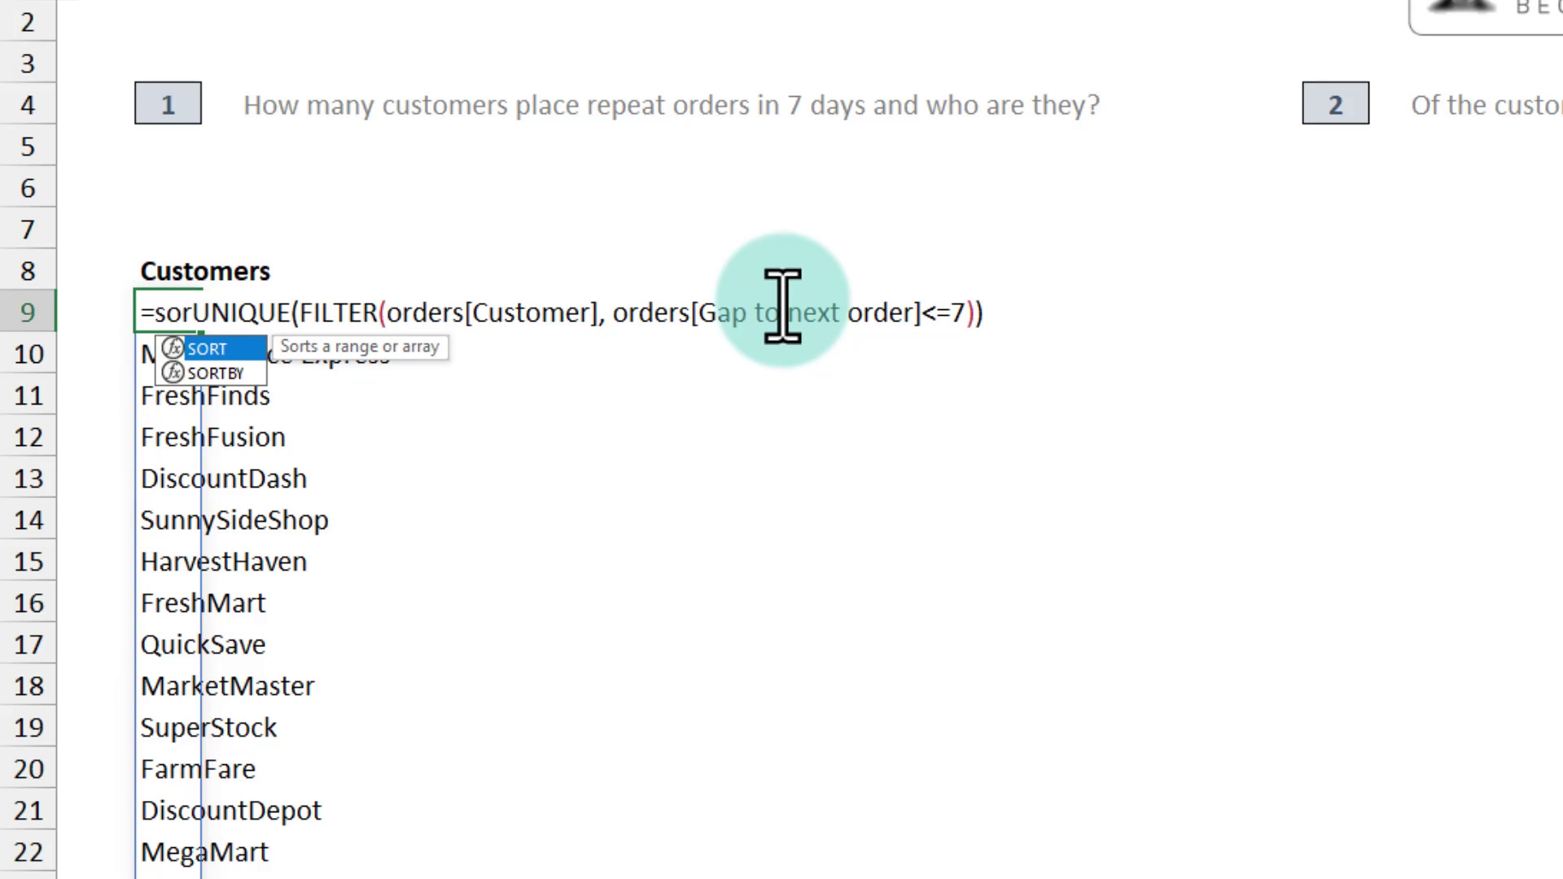
pyautogui.press('Tab')
pyautogui.hotkey('ctrl', 'Return')
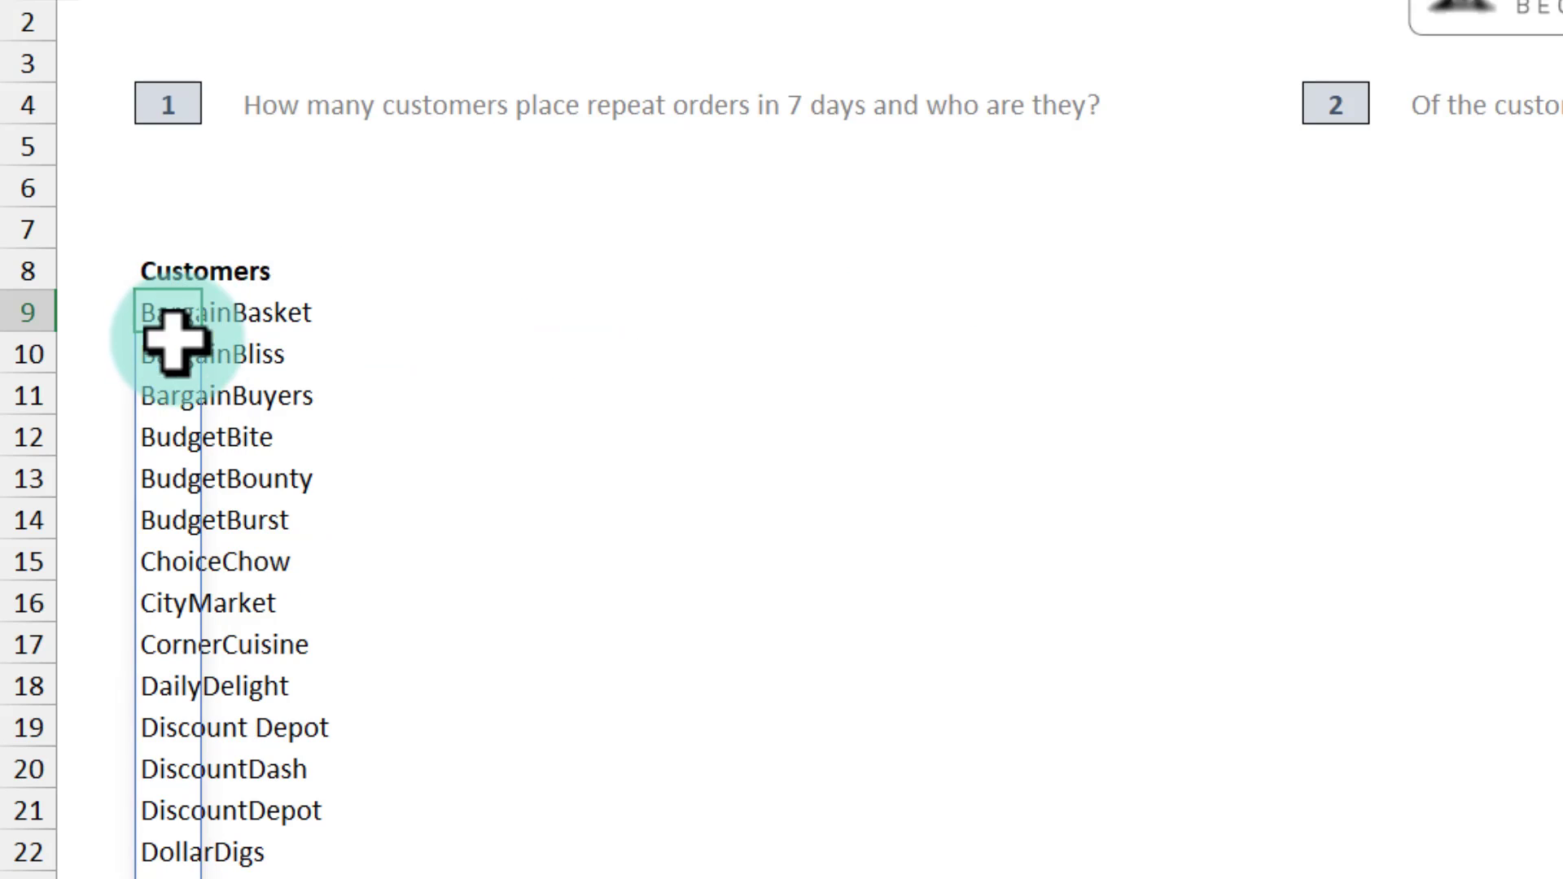
pyautogui.scroll(-5, 175, 358)
pyautogui.scroll(5, 174, 383)
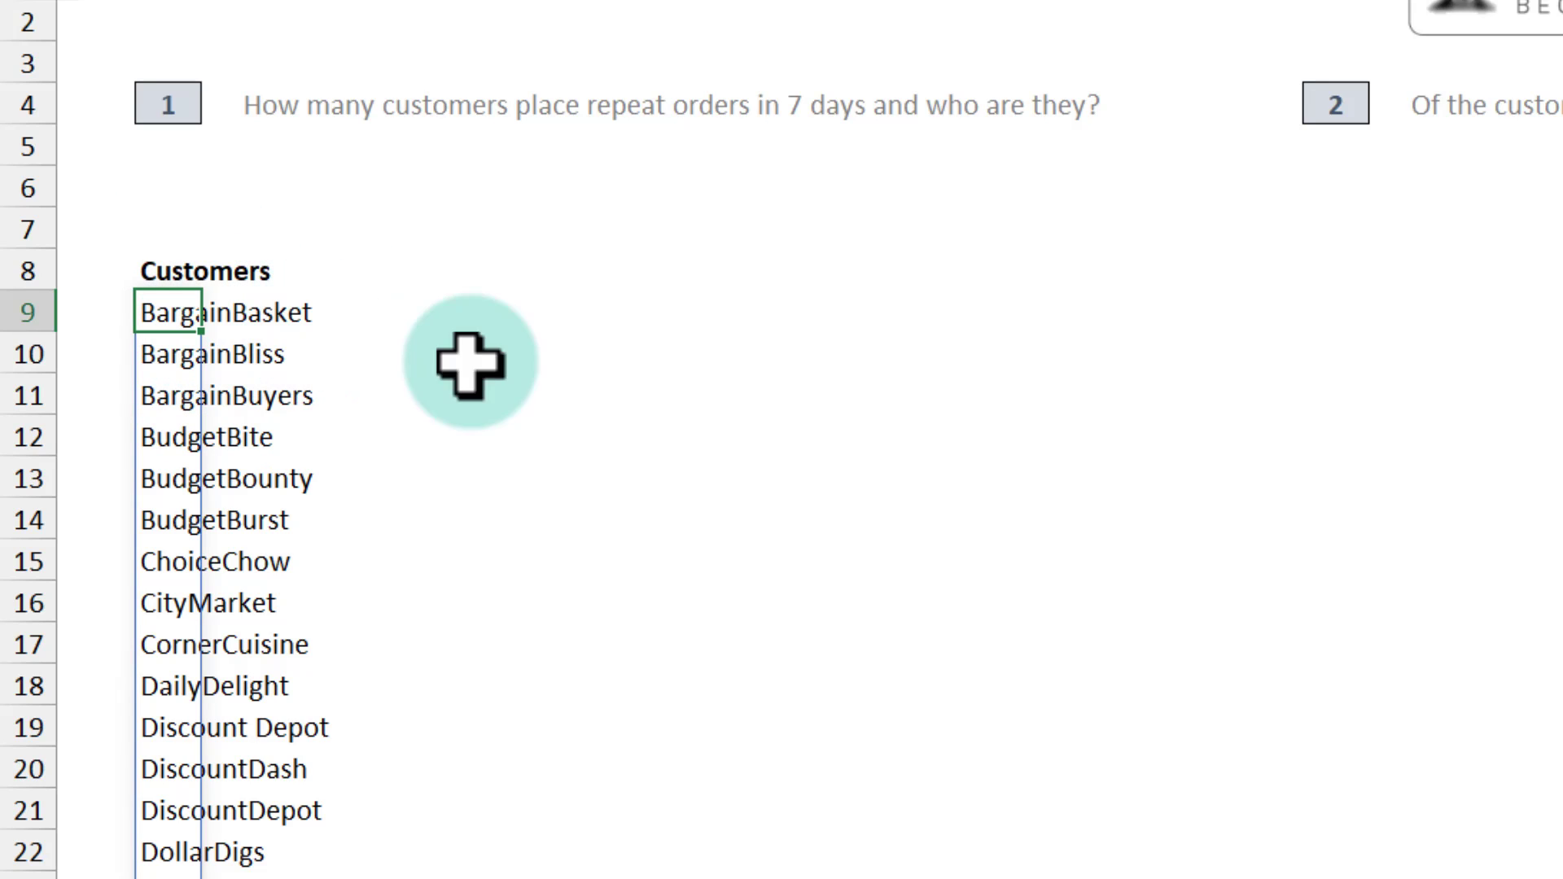
# Label C6 "Customer count" and count the customers in the spilled list with =COUNTA(C9#) in F6.
pyautogui.press('Up')
pyautogui.press('Up')
pyautogui.press('Up')
pyautogui.write('Customer count')
pyautogui.press('Tab')
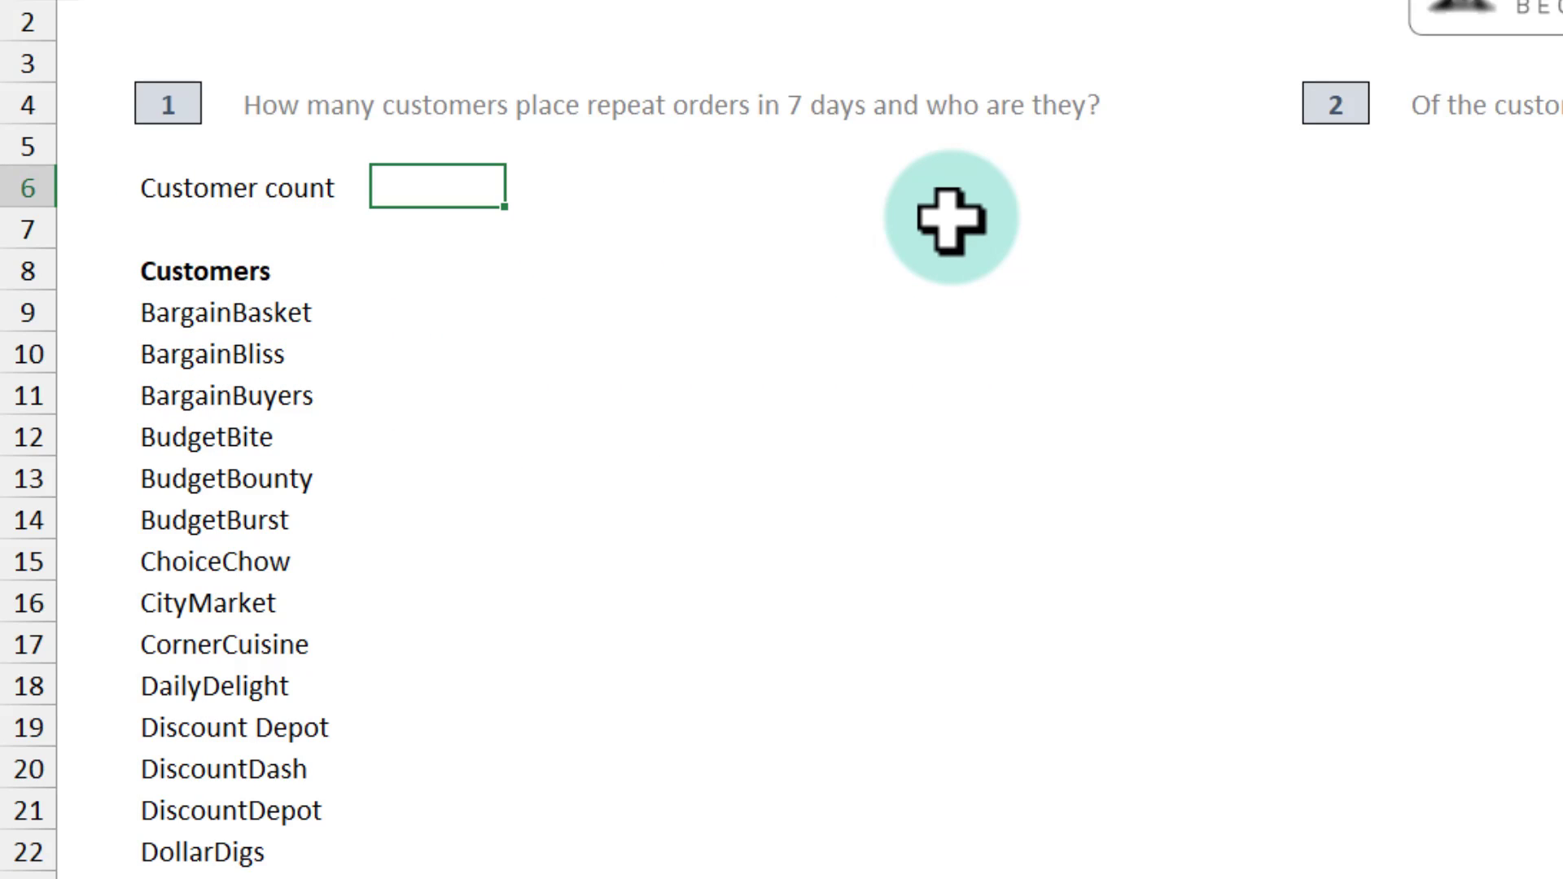
pyautogui.write('=counta(')
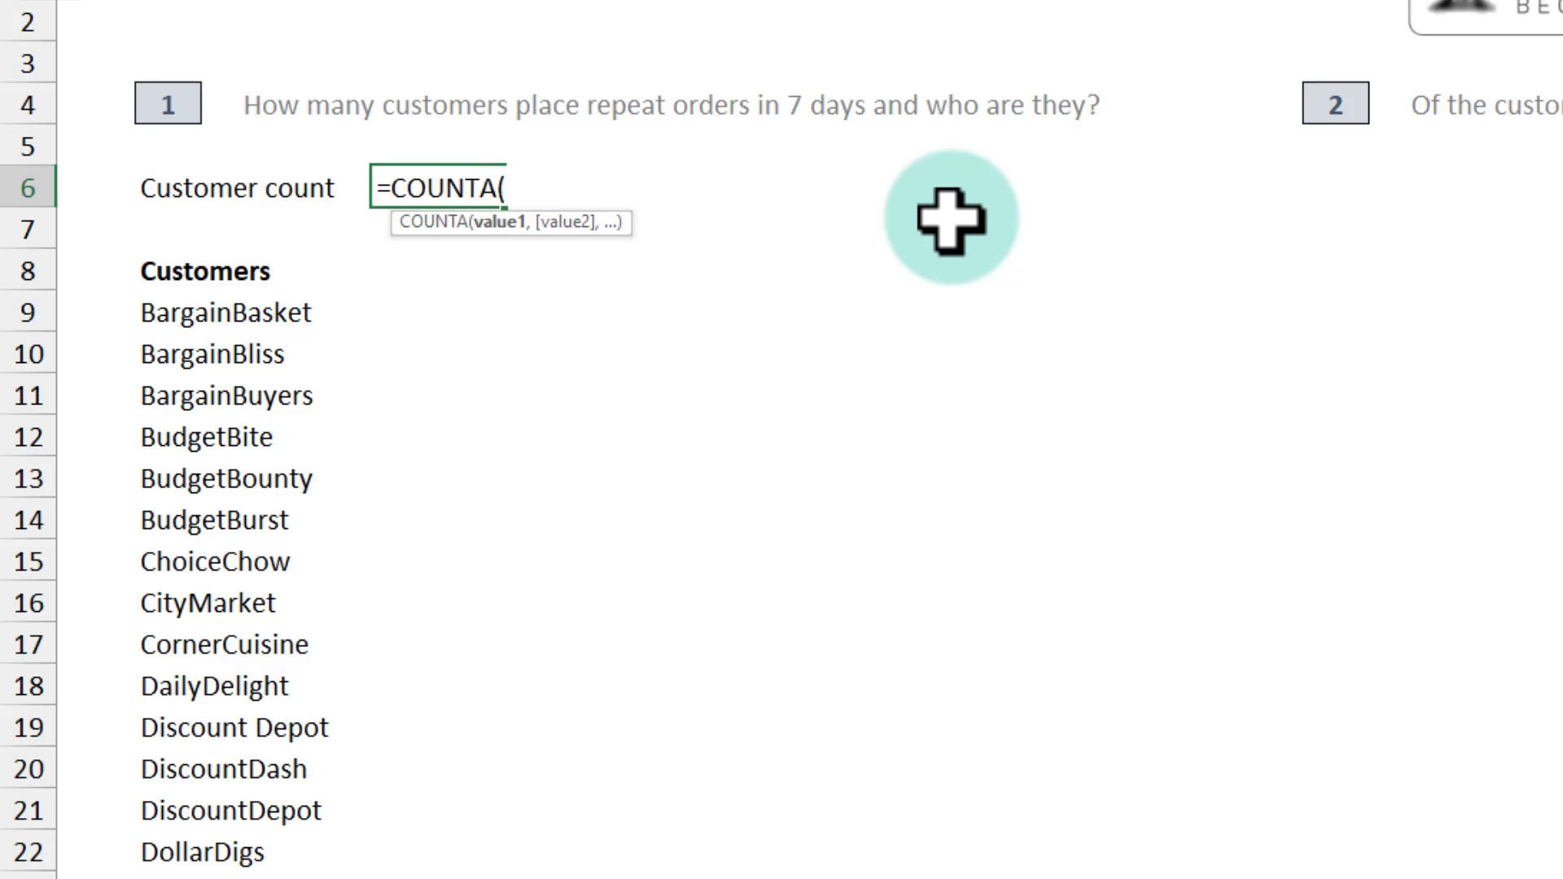
pyautogui.click(176, 312)
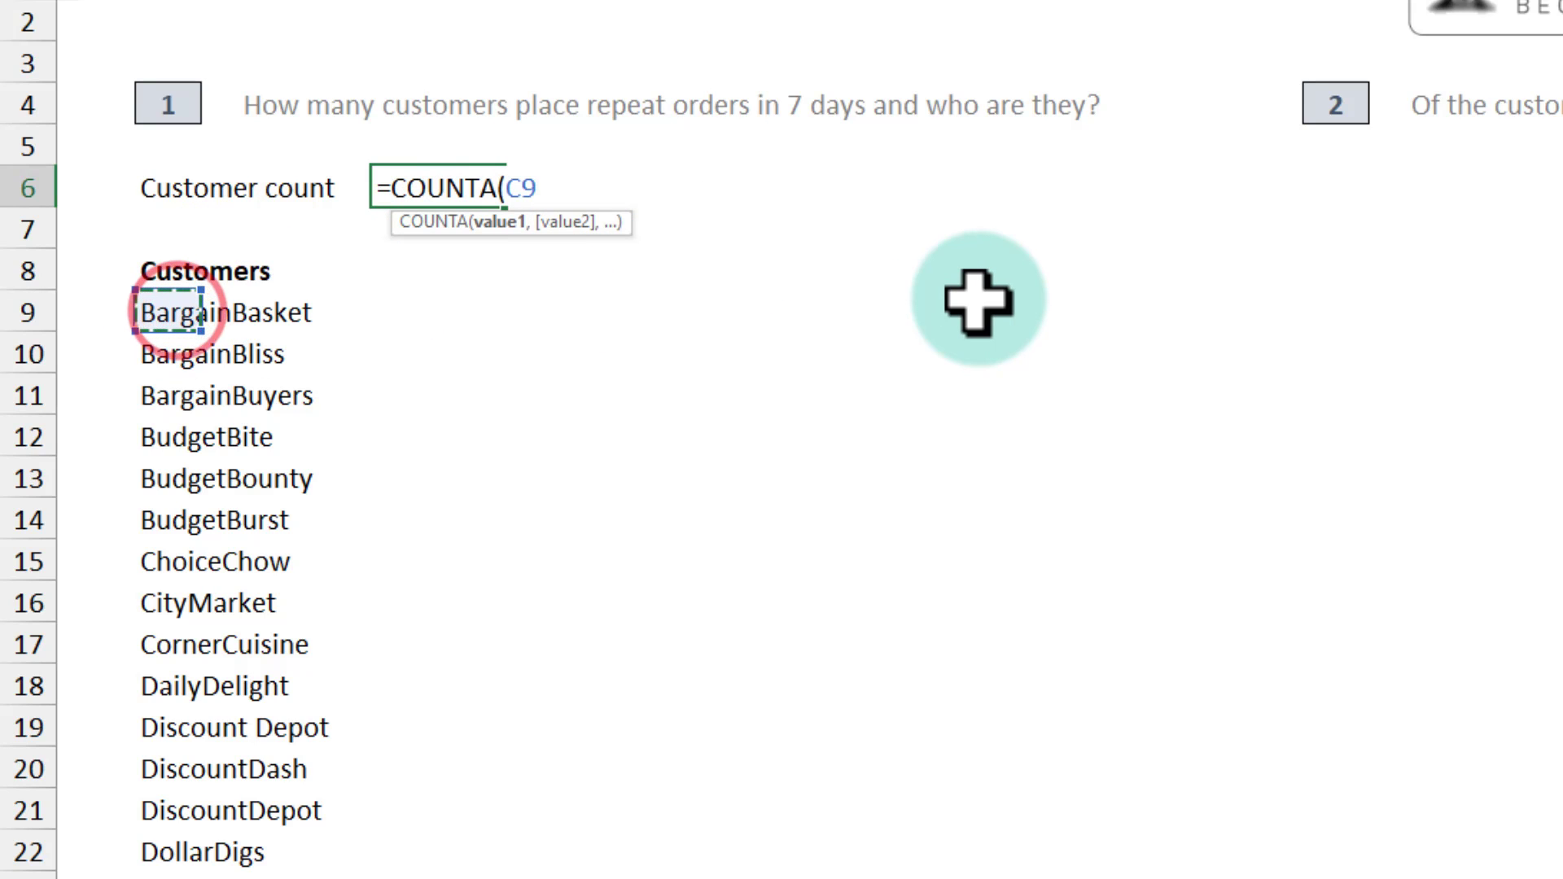
pyautogui.write('#)')
pyautogui.press('Return')
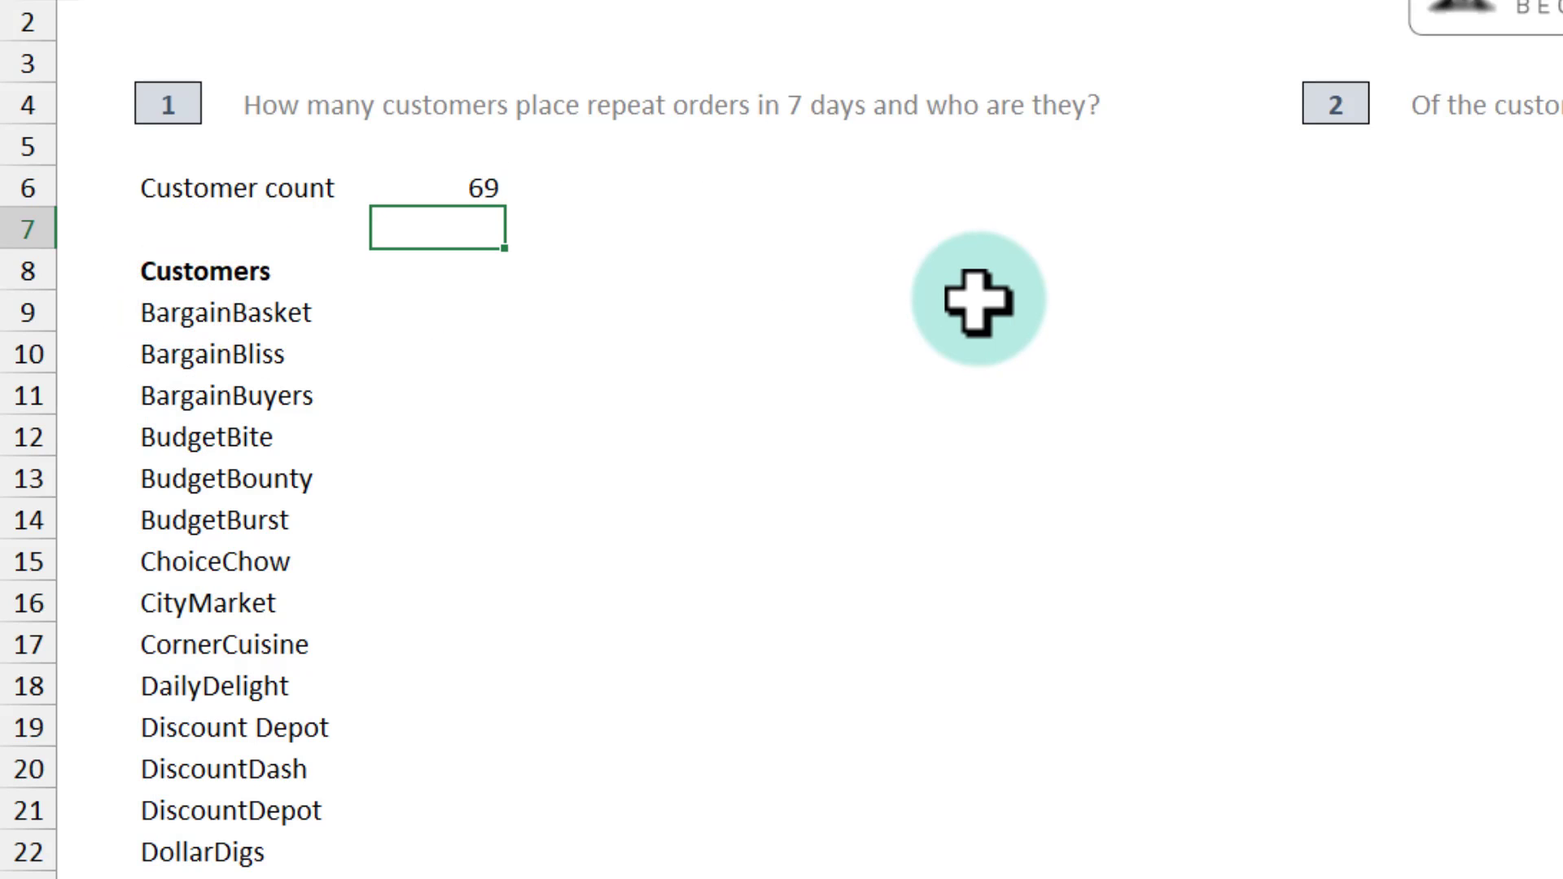
# Review the customer count and list for question 1, and go to the answer area under question 2.
pyautogui.click(467, 173)
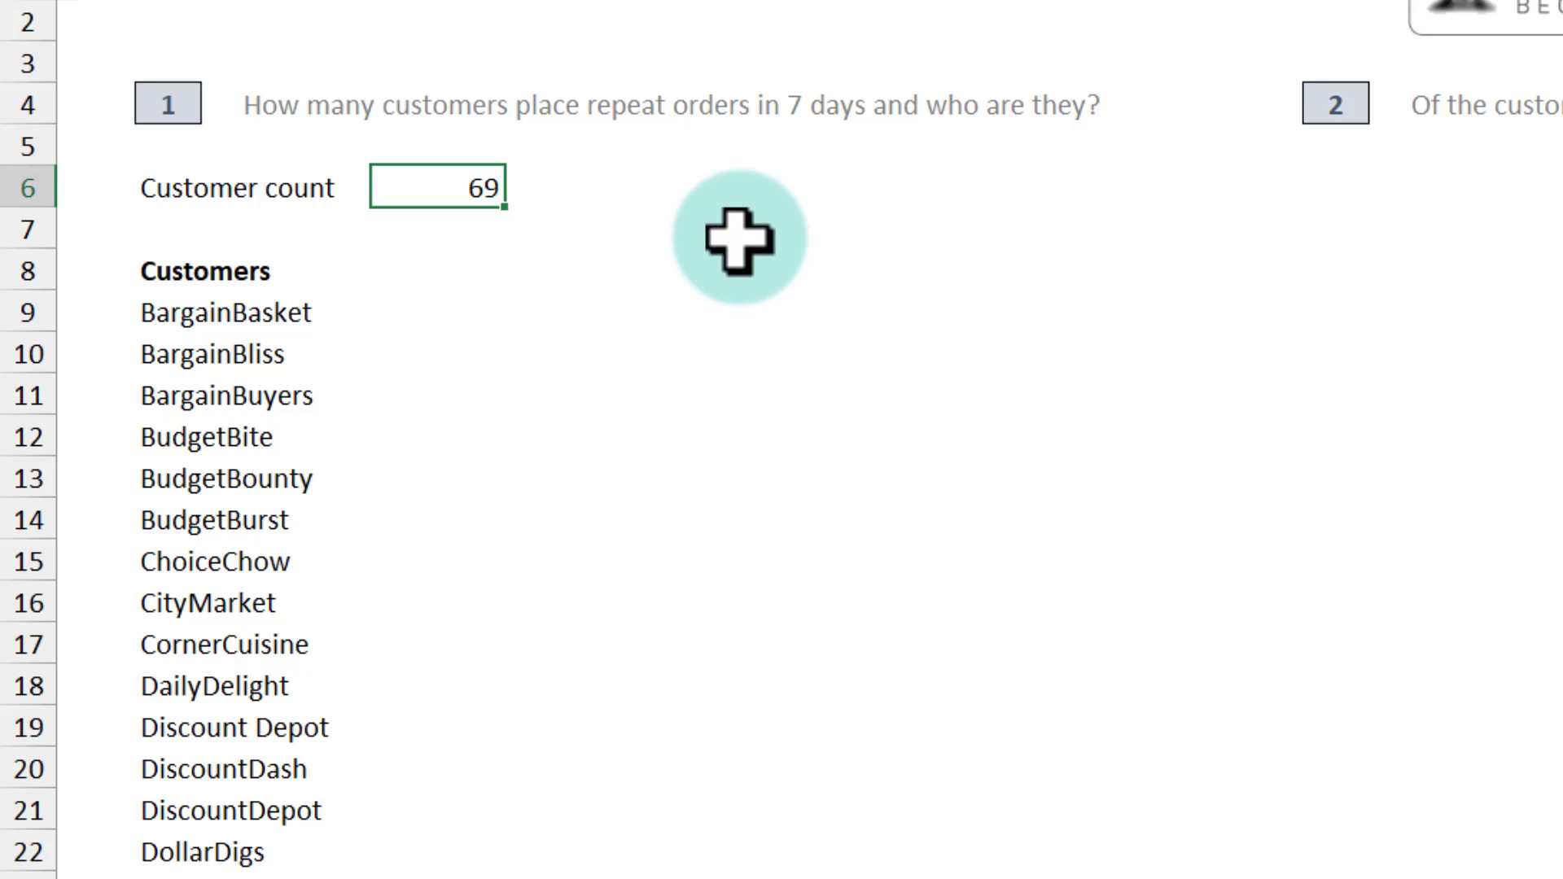
pyautogui.moveTo(175, 322); pyautogui.dragTo(188, 789)
pyautogui.click(1336, 187)
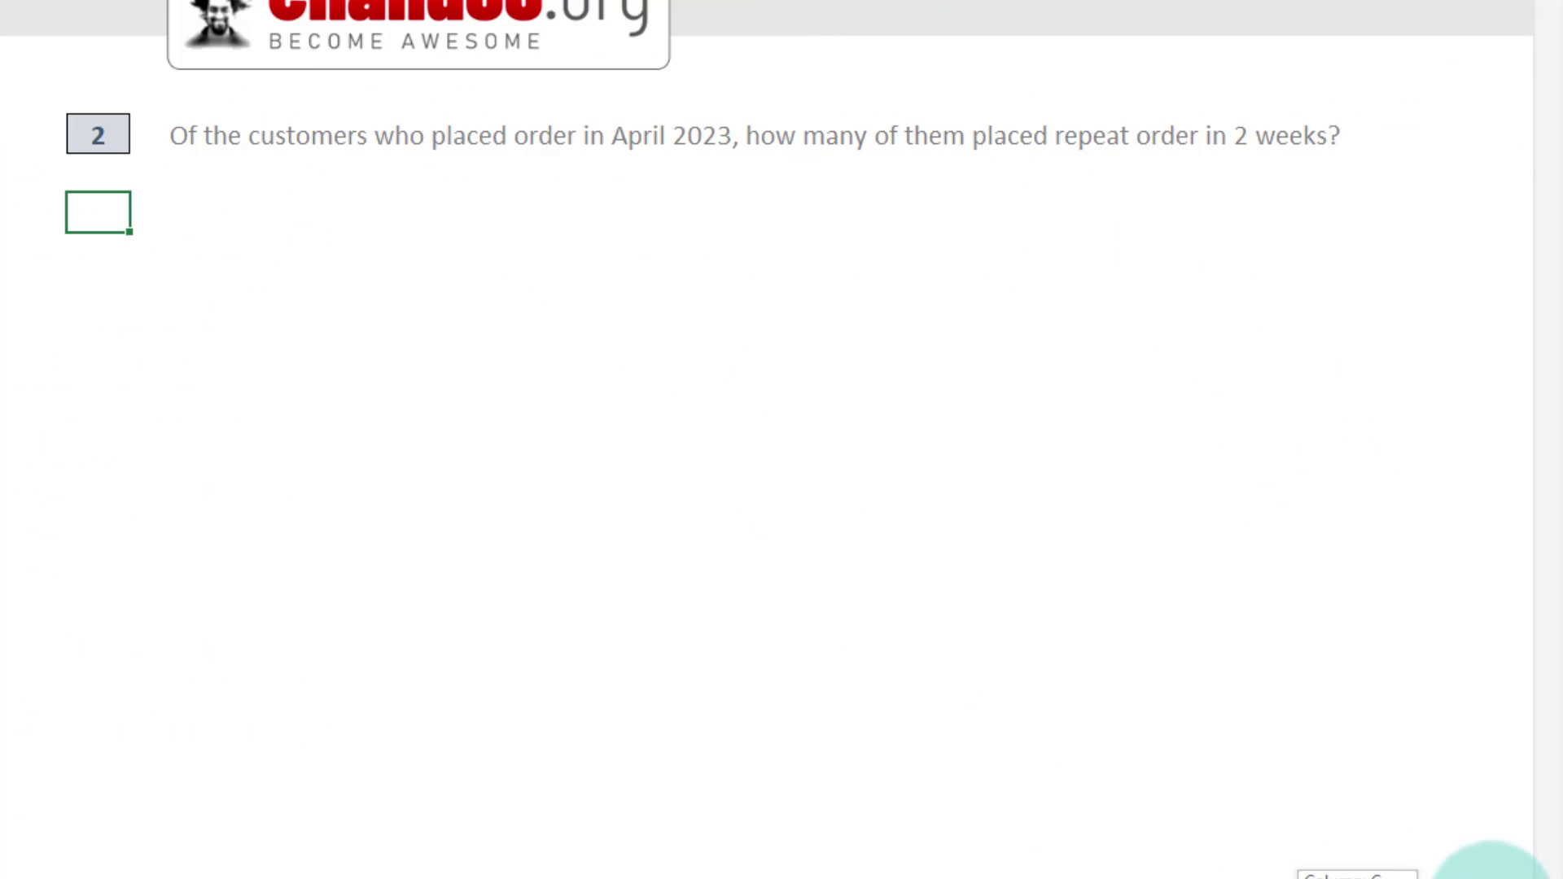
# Label the list area two rows below the question 2 row with "Repeat customers in April 2023".
pyautogui.click(200, 134)
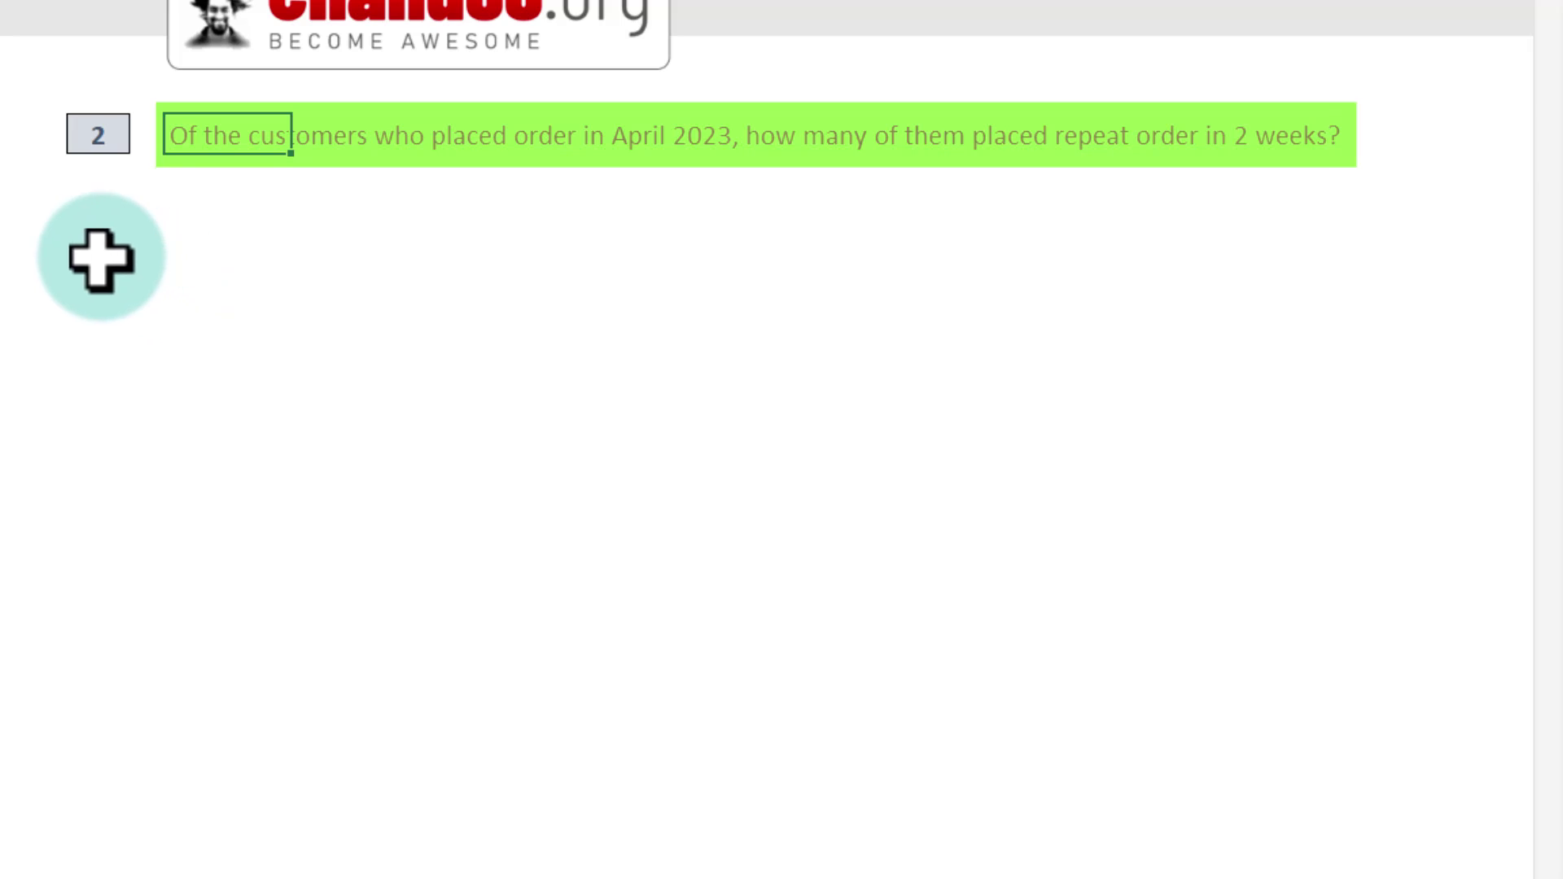
pyautogui.click(98, 289)
pyautogui.write('Repeat customers')
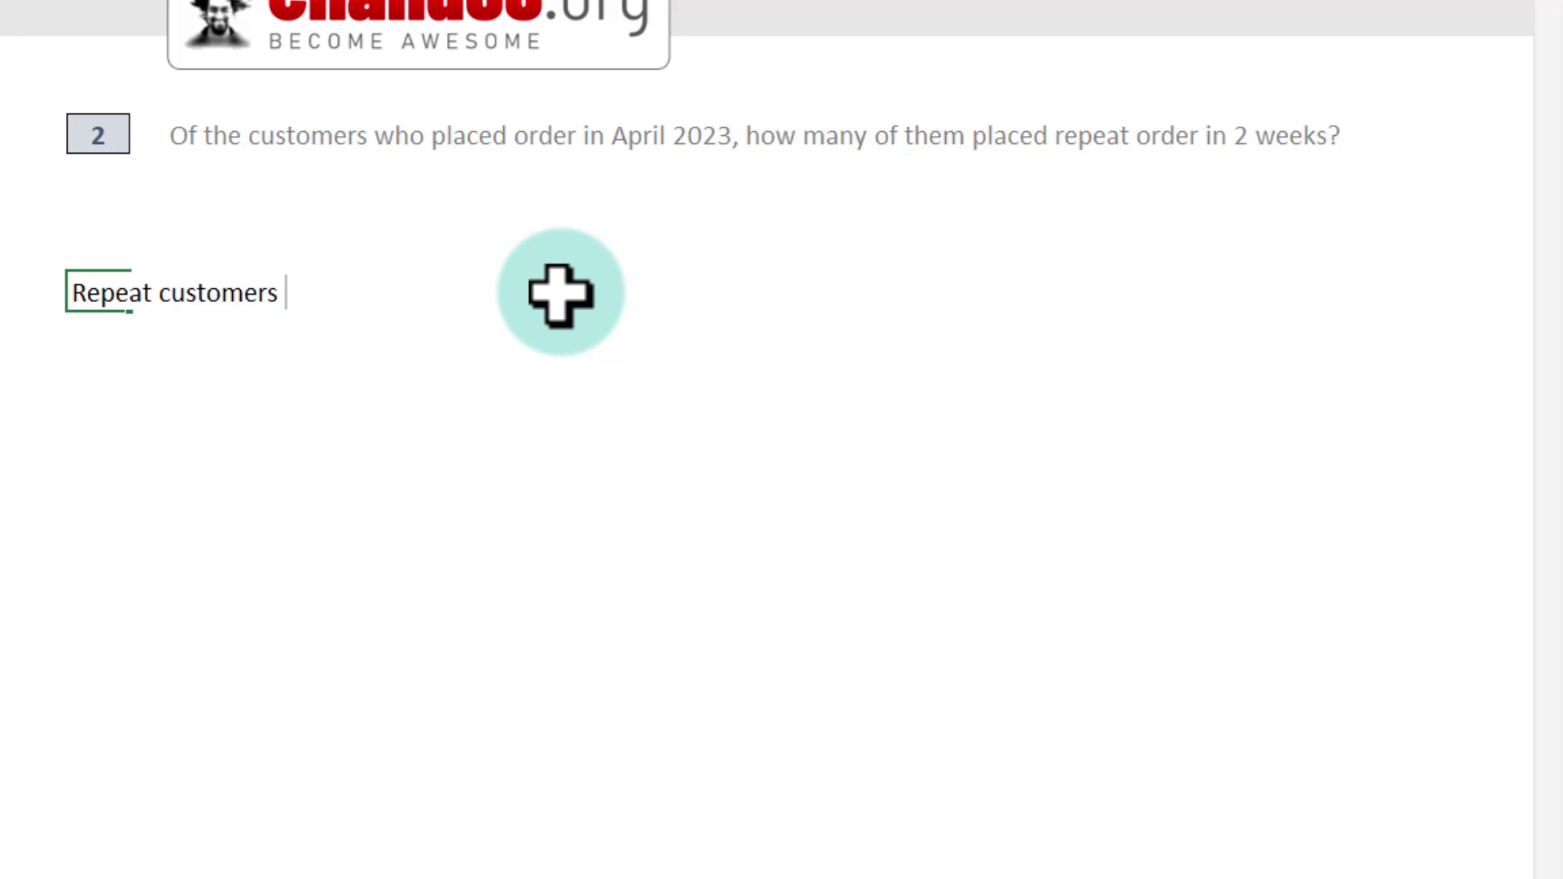
# Start a FILTER formula below the label, with orders[Customer] as the array to return.
pyautogui.write('=fil')
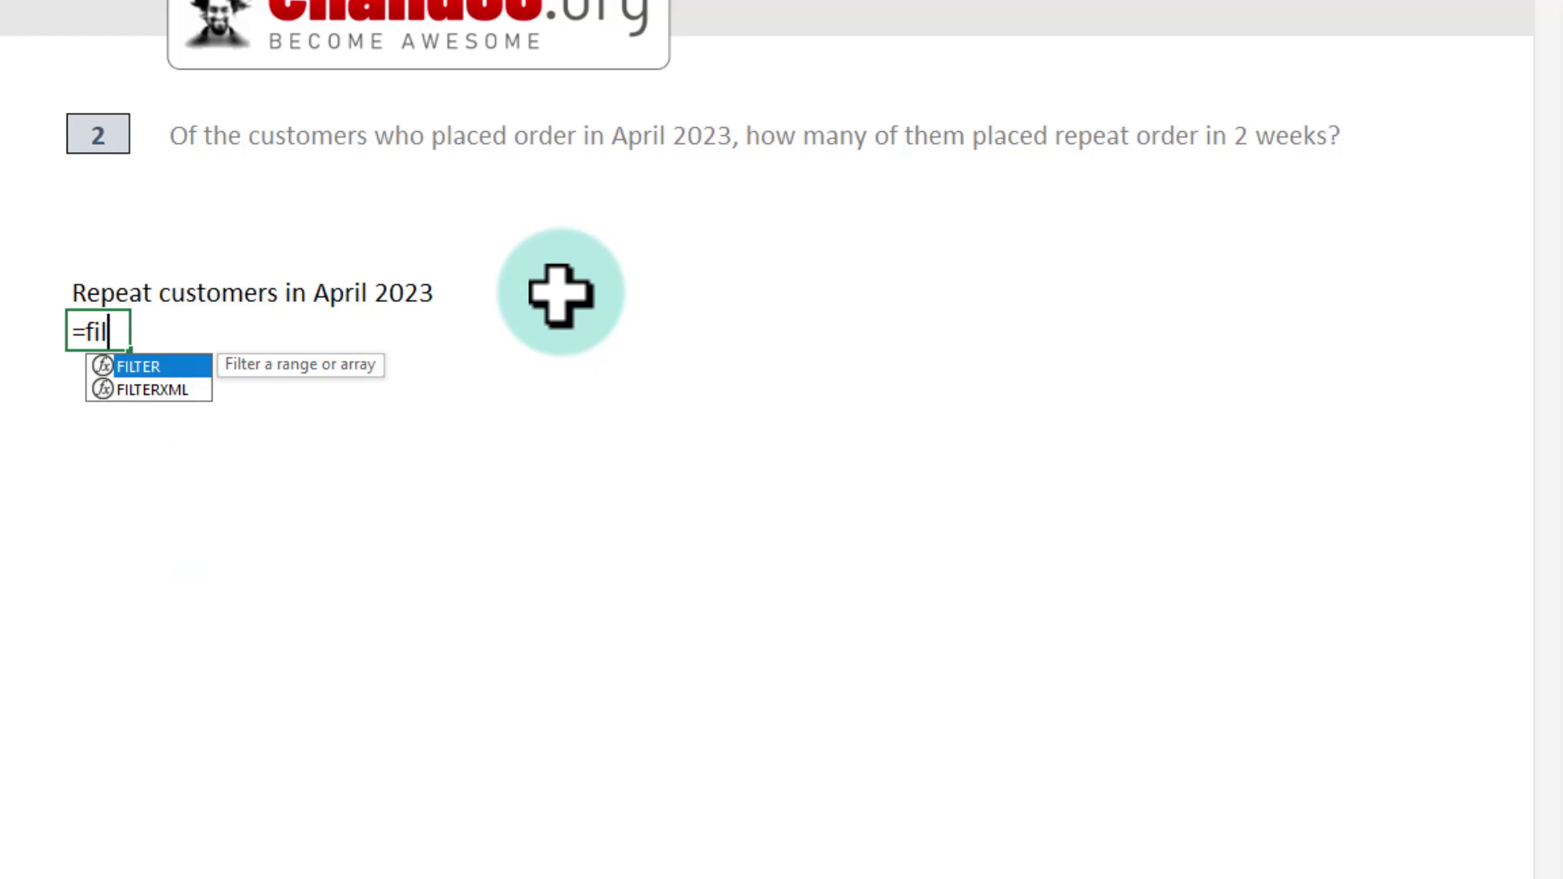
pyautogui.press('Tab')
pyautogui.write('order')
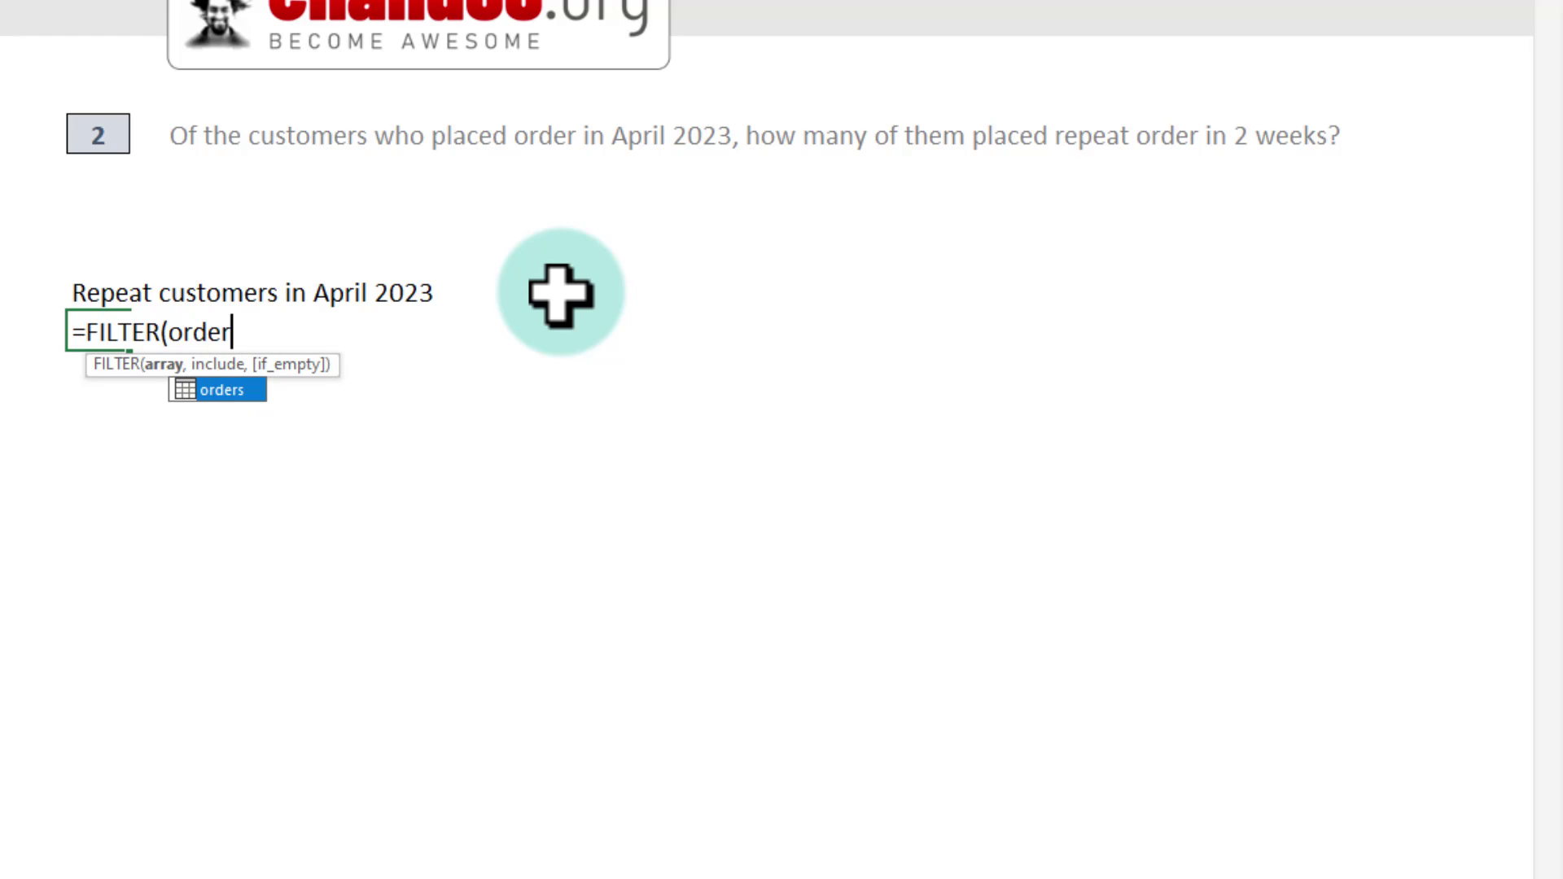
pyautogui.write('[c],')
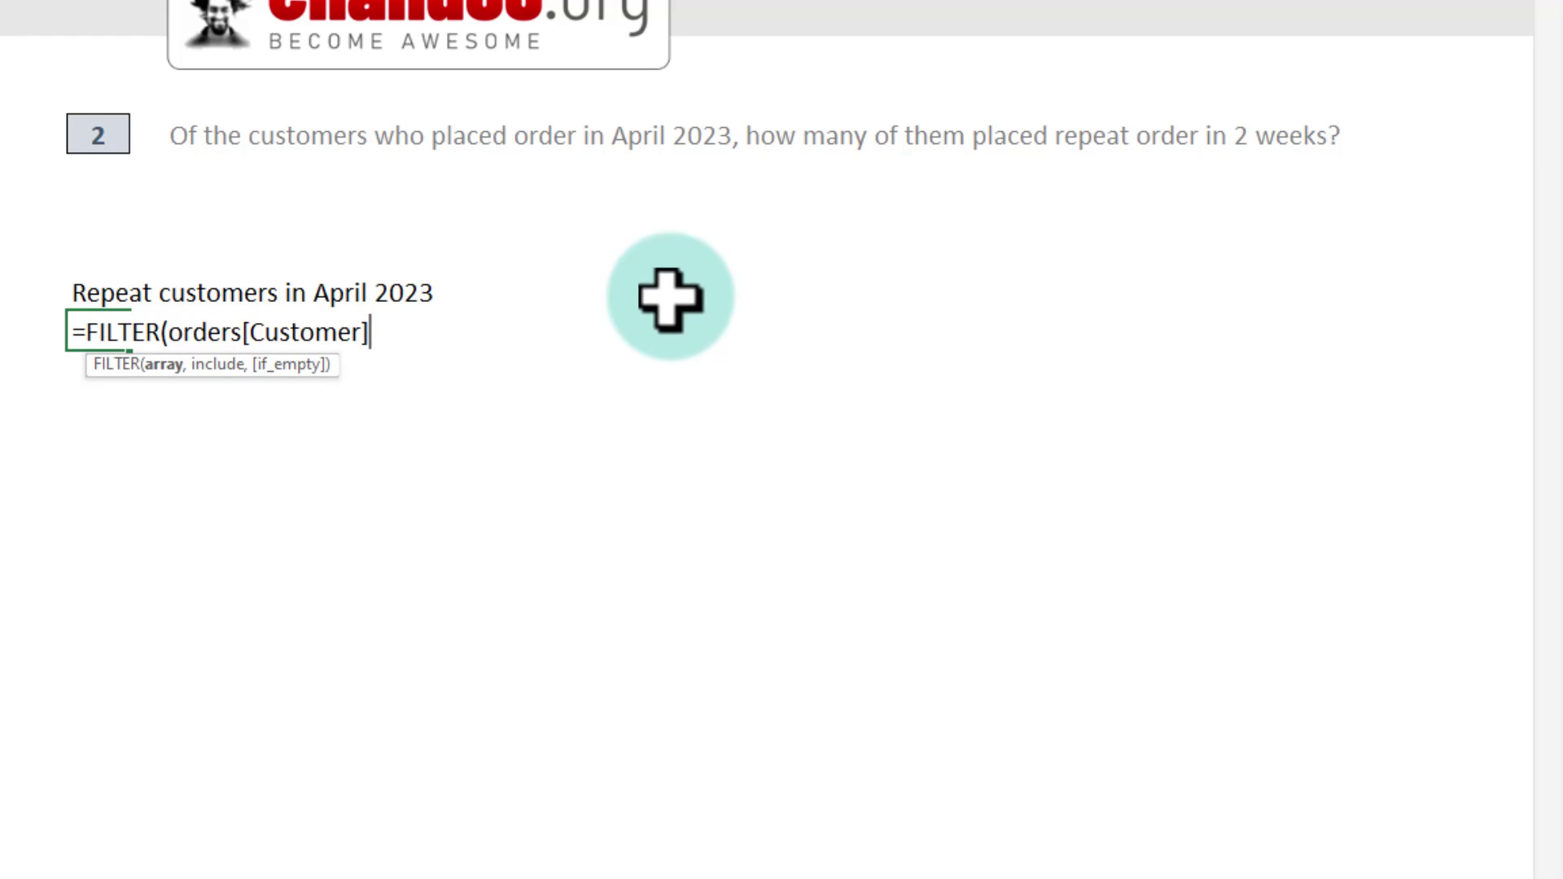
# Begin the FILTER condition with the order month, using MONTH(orders[Order Date]).
pyautogui.write(' or')
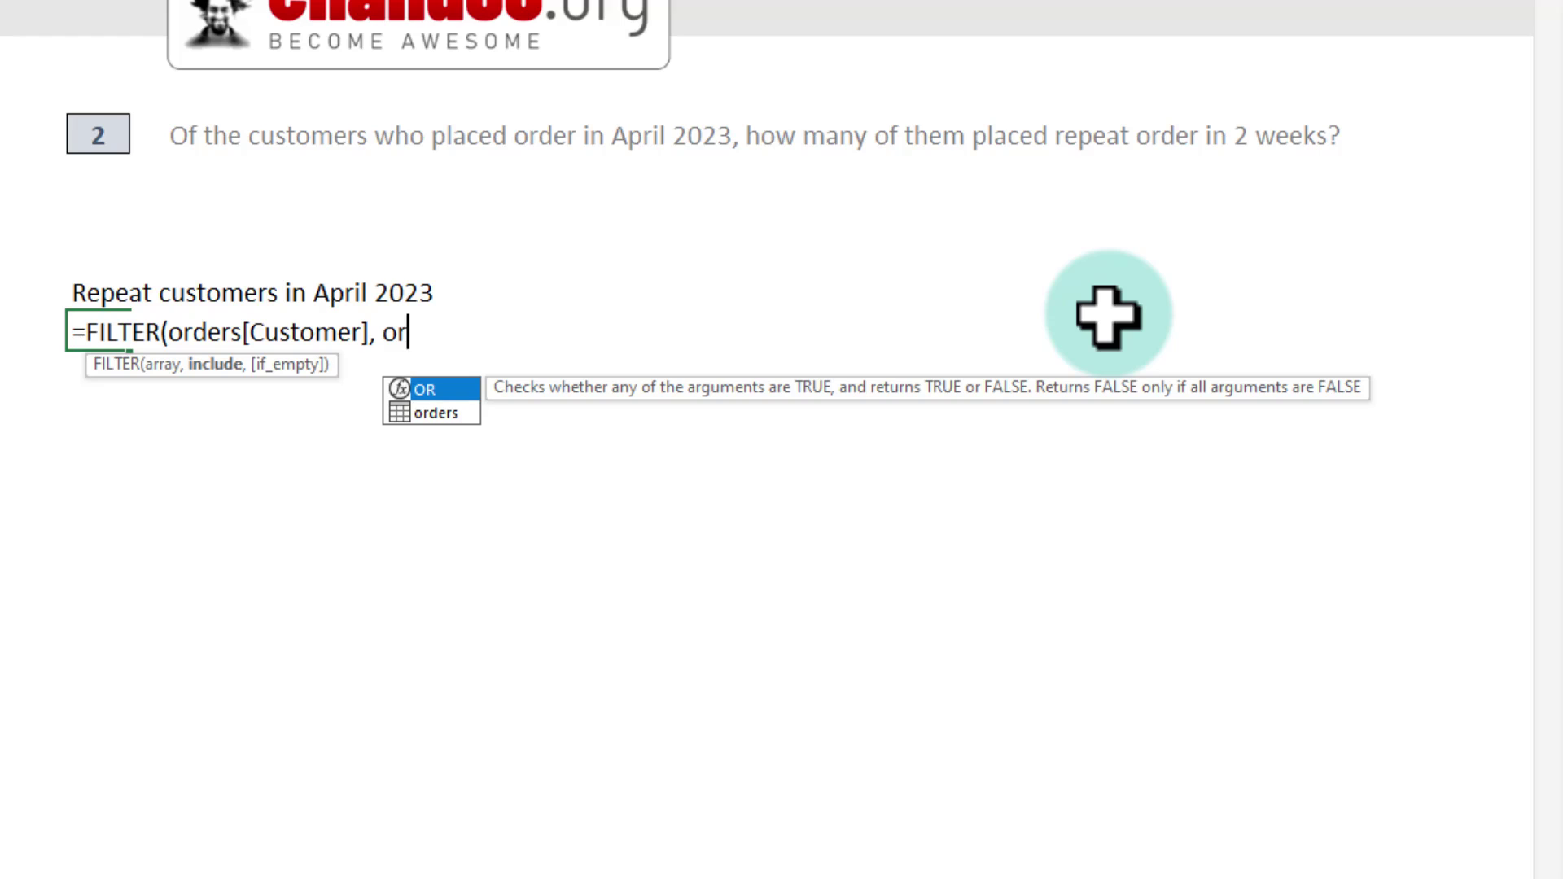
pyautogui.press('Down')
pyautogui.press('Tab')
pyautogui.write('[')
pyautogui.press('Down')
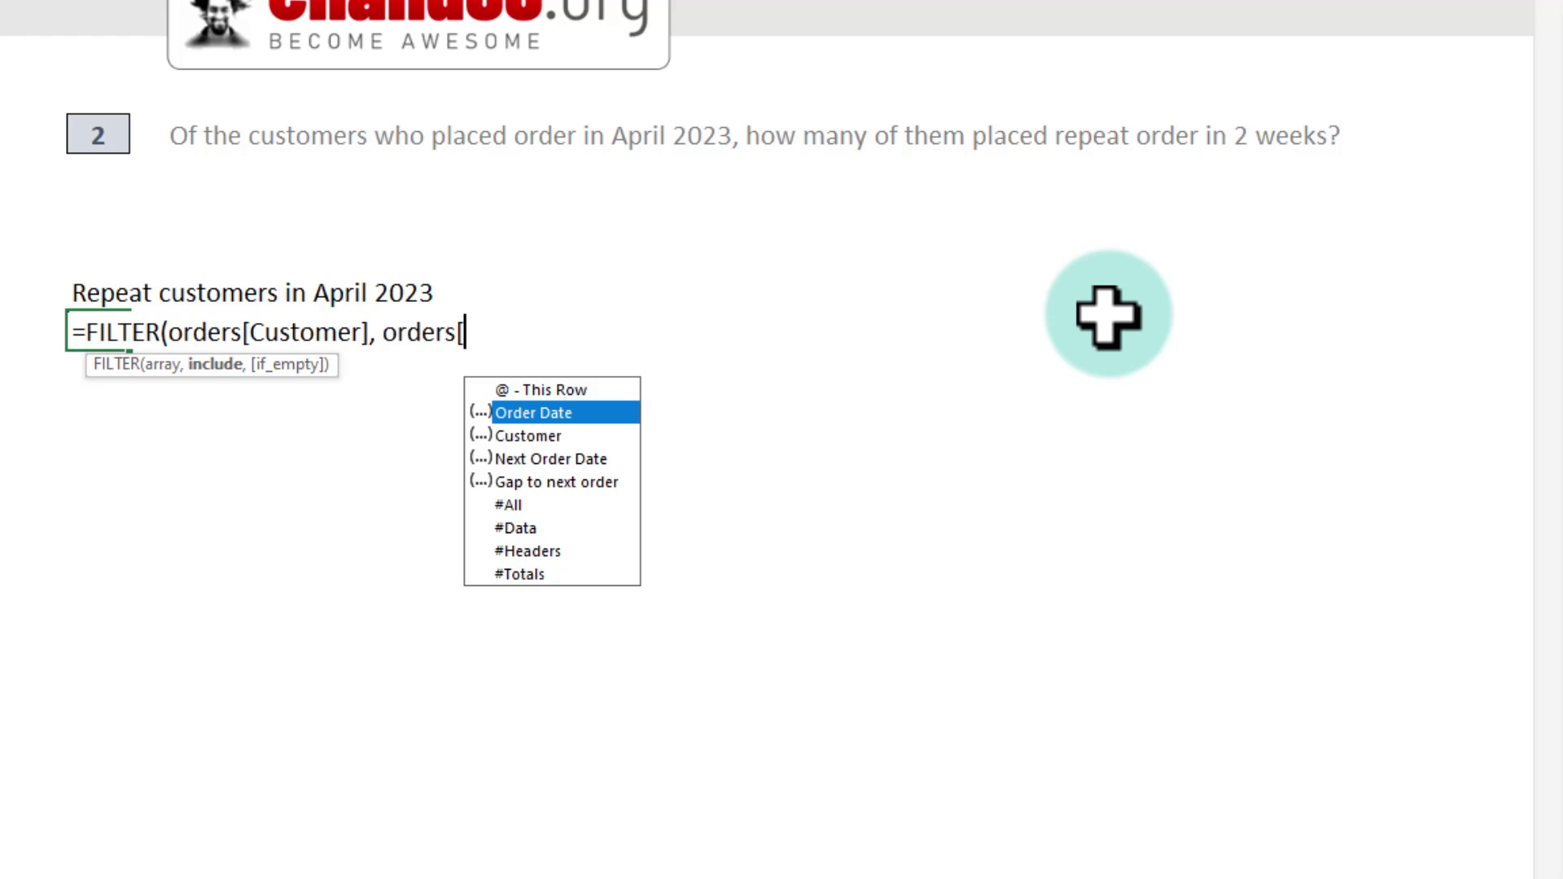
pyautogui.press('Tab')
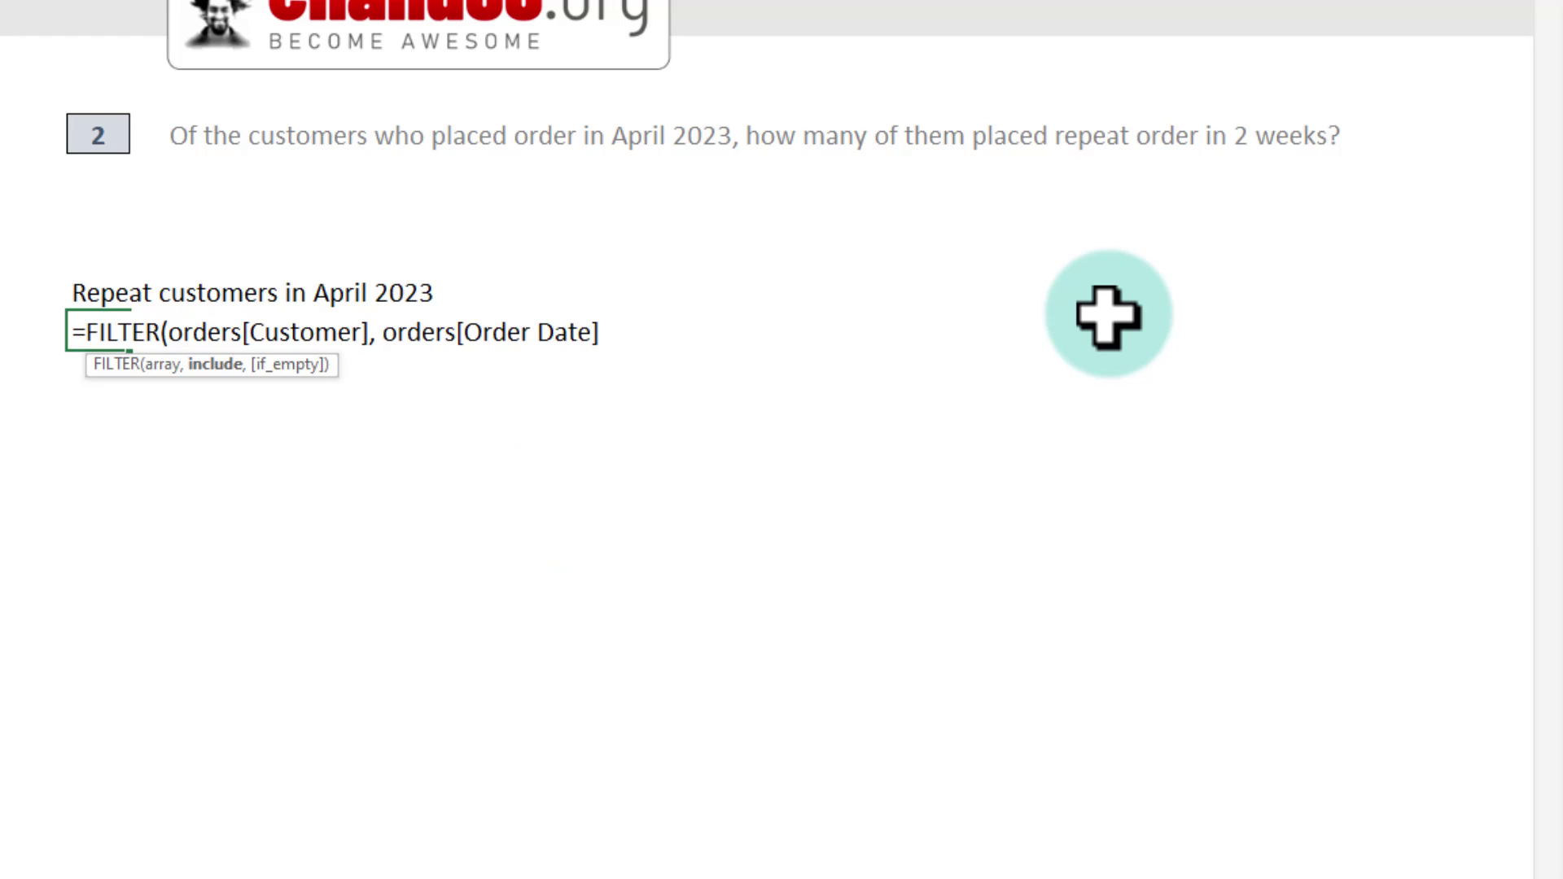
pyautogui.click(381, 334)
pyautogui.write('mon')
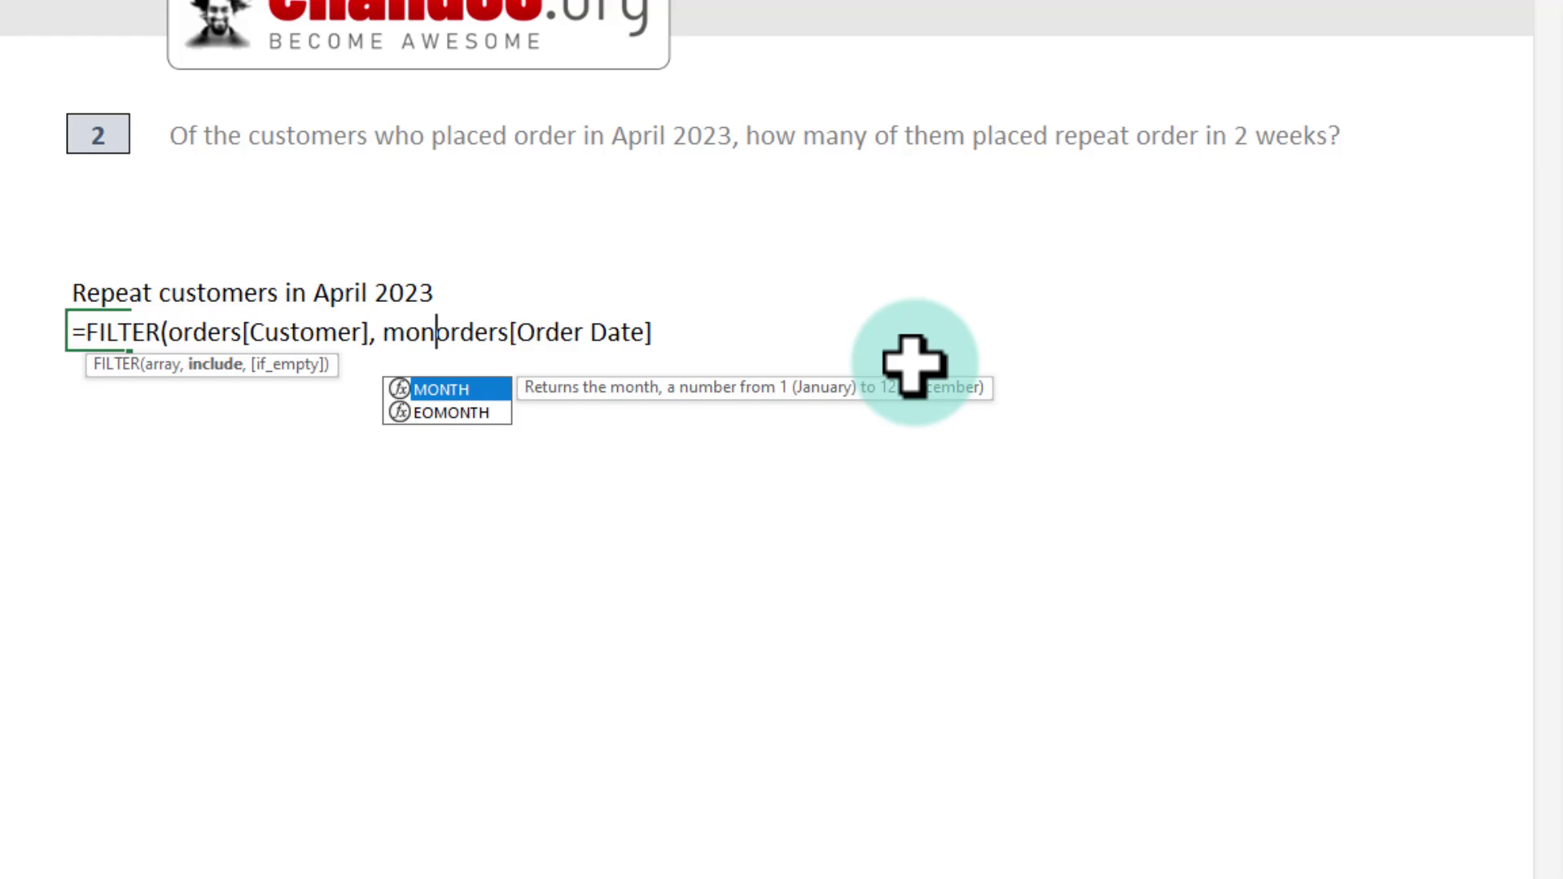
pyautogui.press('Tab')
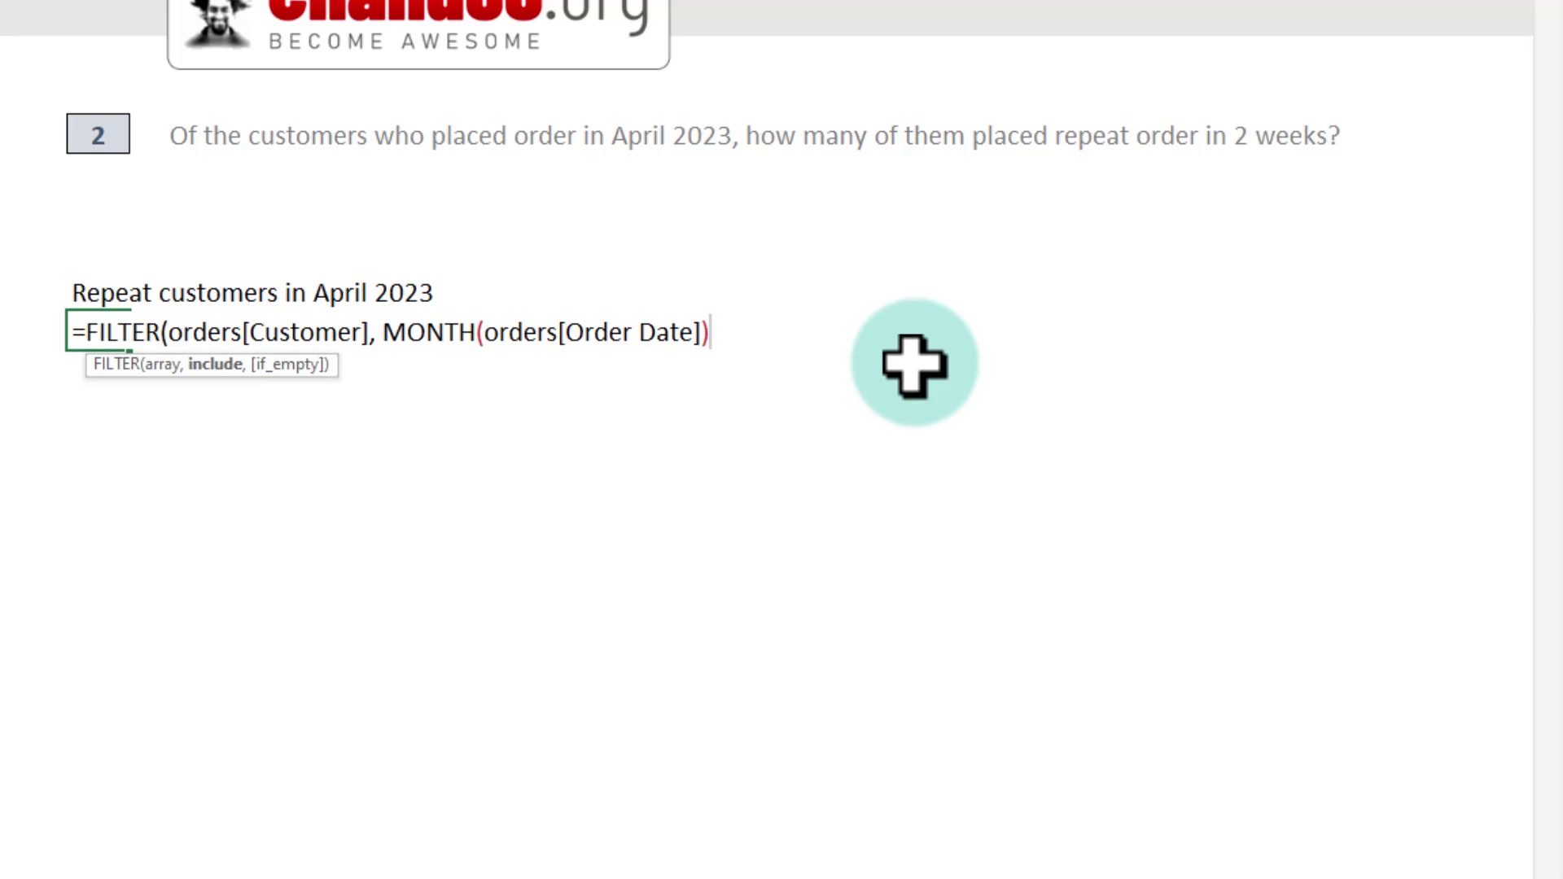
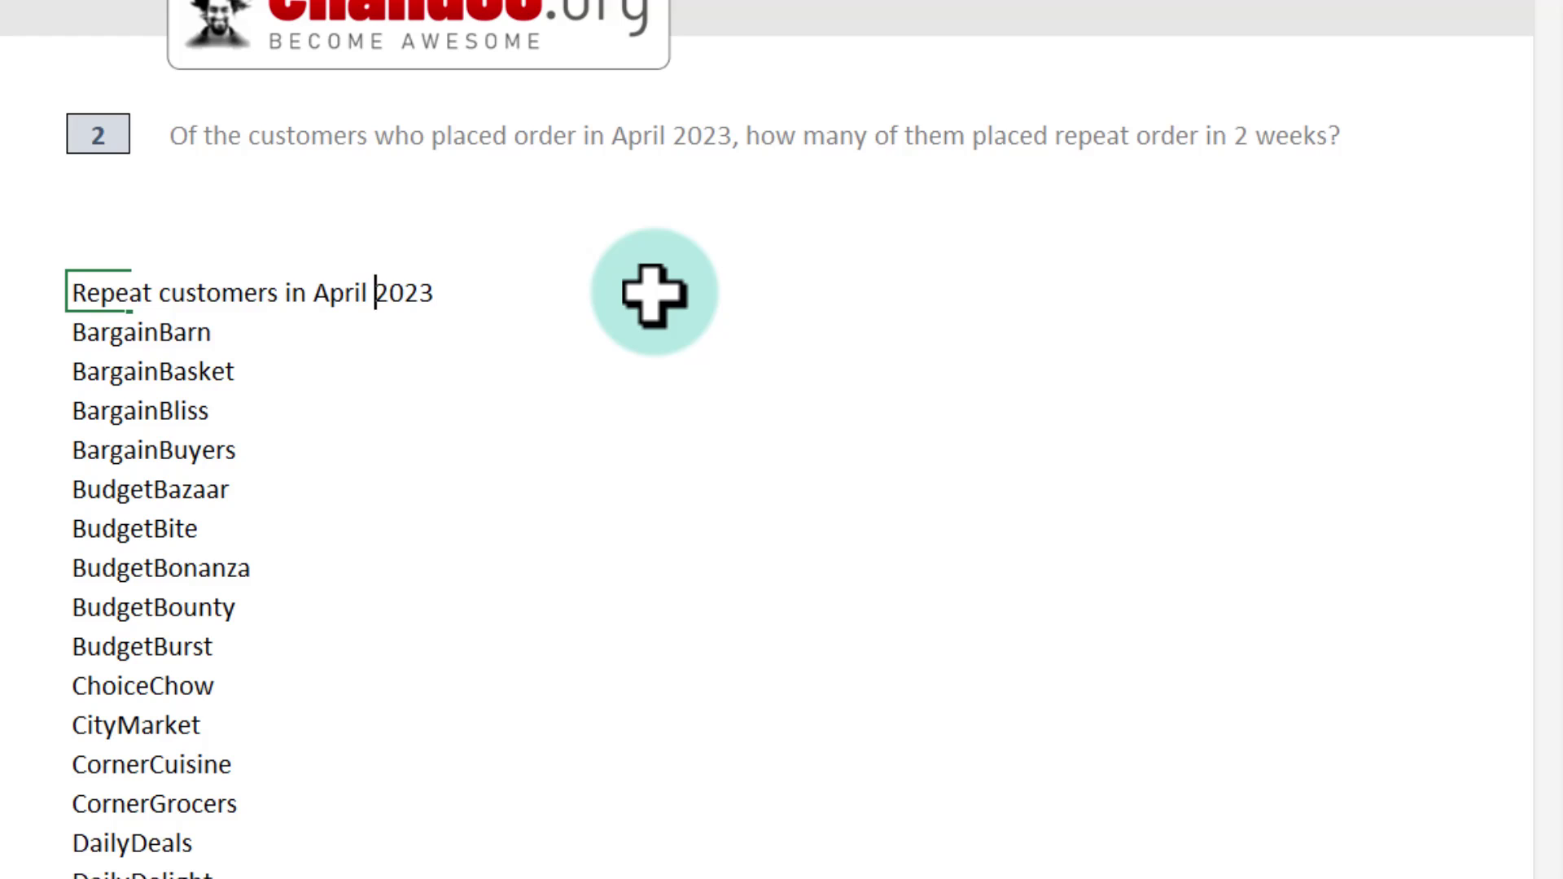
# Change the list heading to "Customers in April 2023" and make it bold.
pyautogui.press('Down')
pyautogui.hotkey('ctrl', 'shift', 'Down')
pyautogui.click(101, 279)
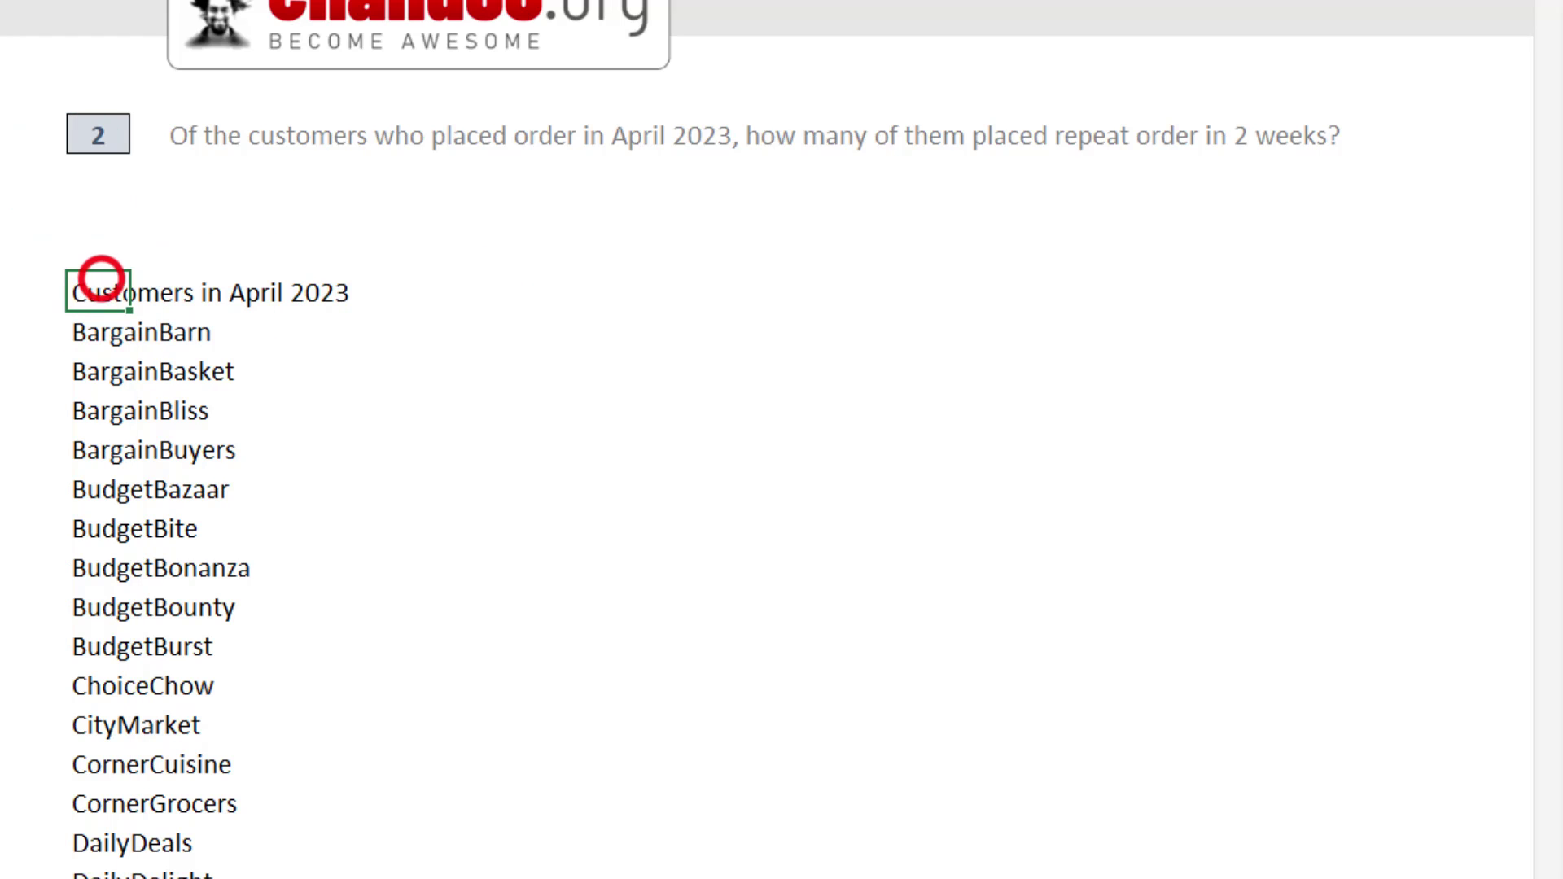
pyautogui.hotkey('ctrl', 'b')
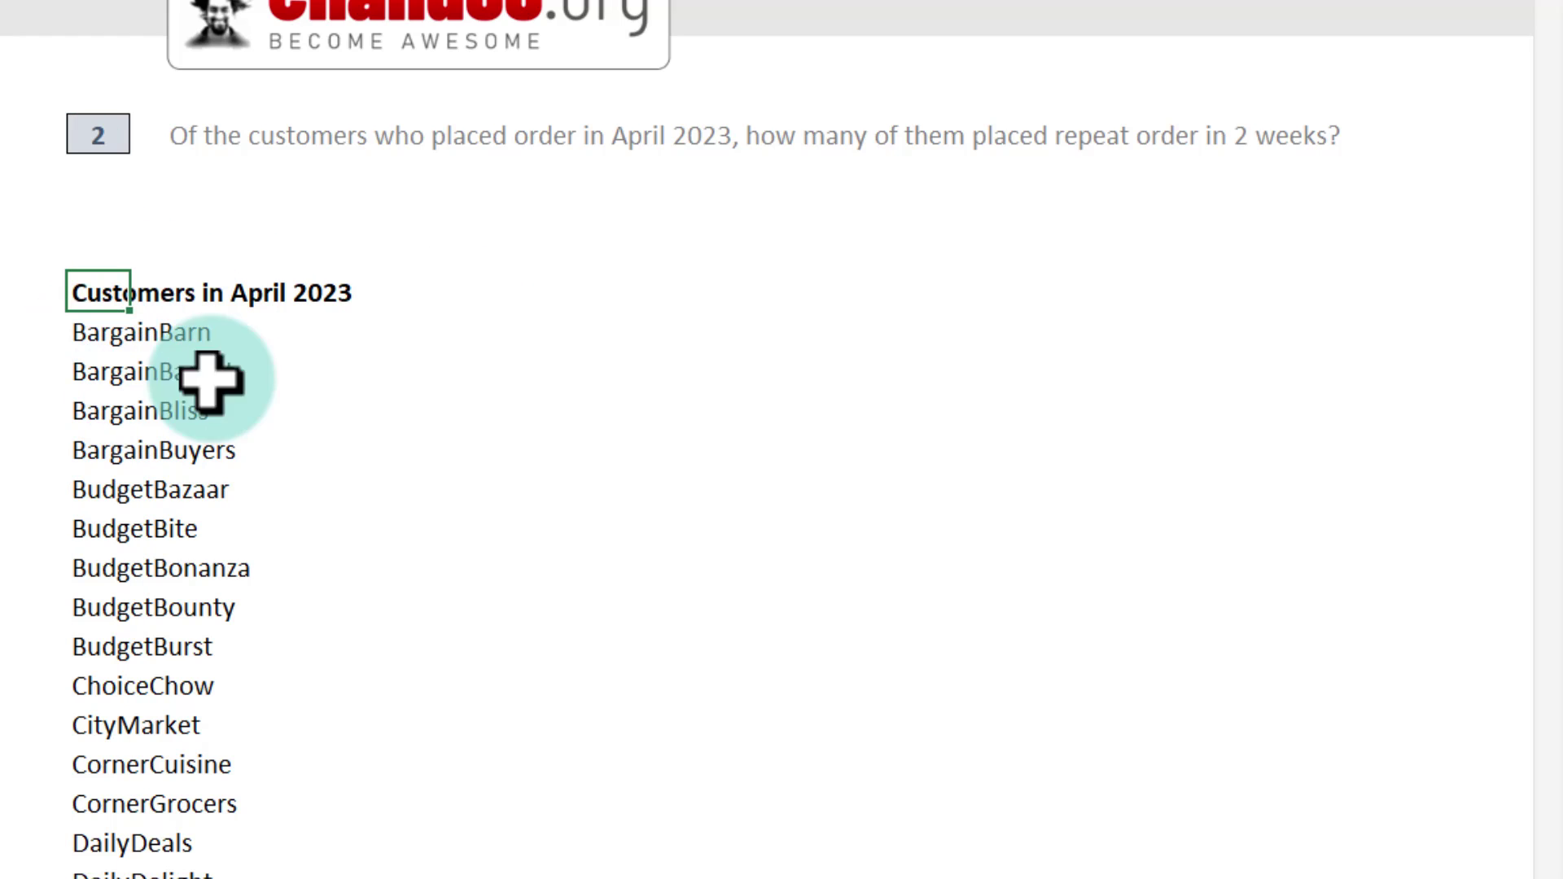
# Add the heading "Repeat orders?" beside the "Customers in April 2023" heading.
pyautogui.click(432, 294)
pyautogui.write('Repeat orders?')
pyautogui.press('Return')
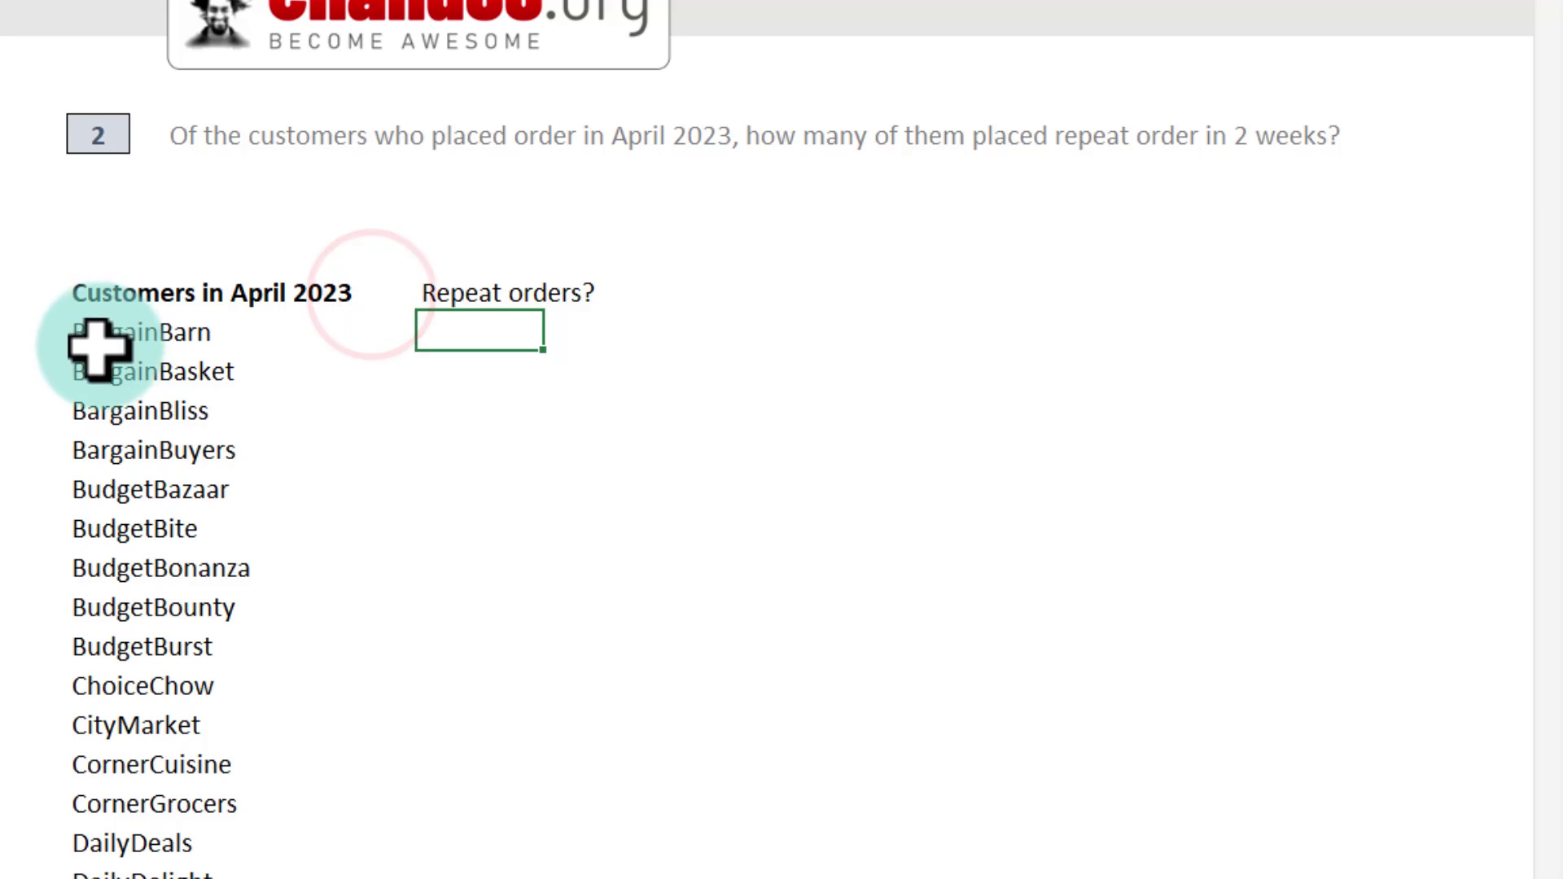
pyautogui.click(97, 337)
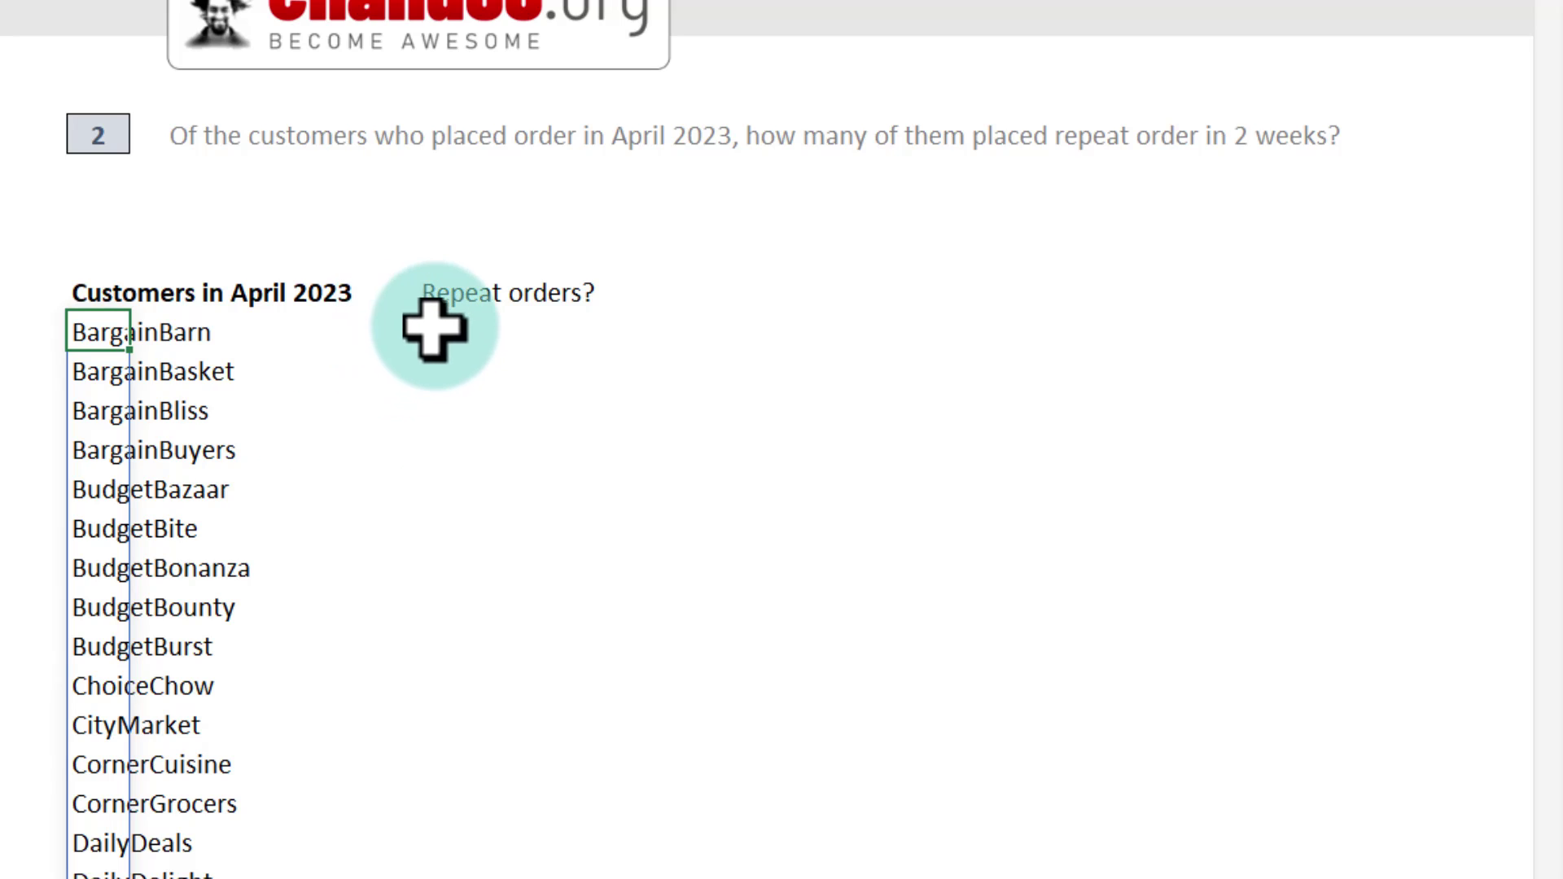
# Start a COUNTIFS formula under "Repeat orders?" with orders[Order Date] criteria ">=1-apr-2023" and "<=30-apr-2023".
pyautogui.click(499, 329)
pyautogui.write('=countifs')
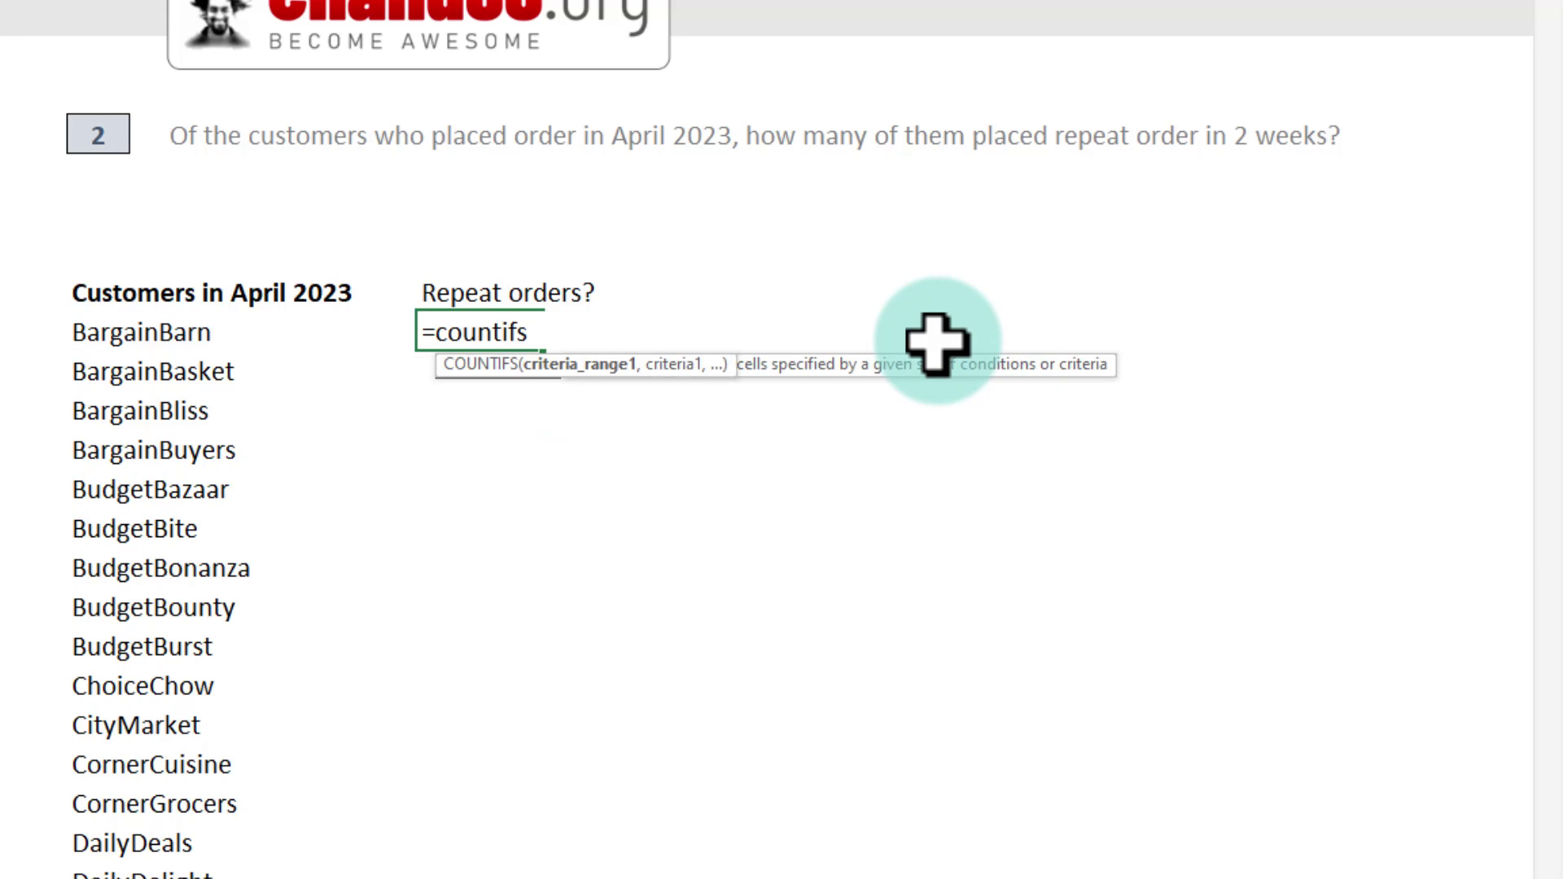
pyautogui.press('Tab')
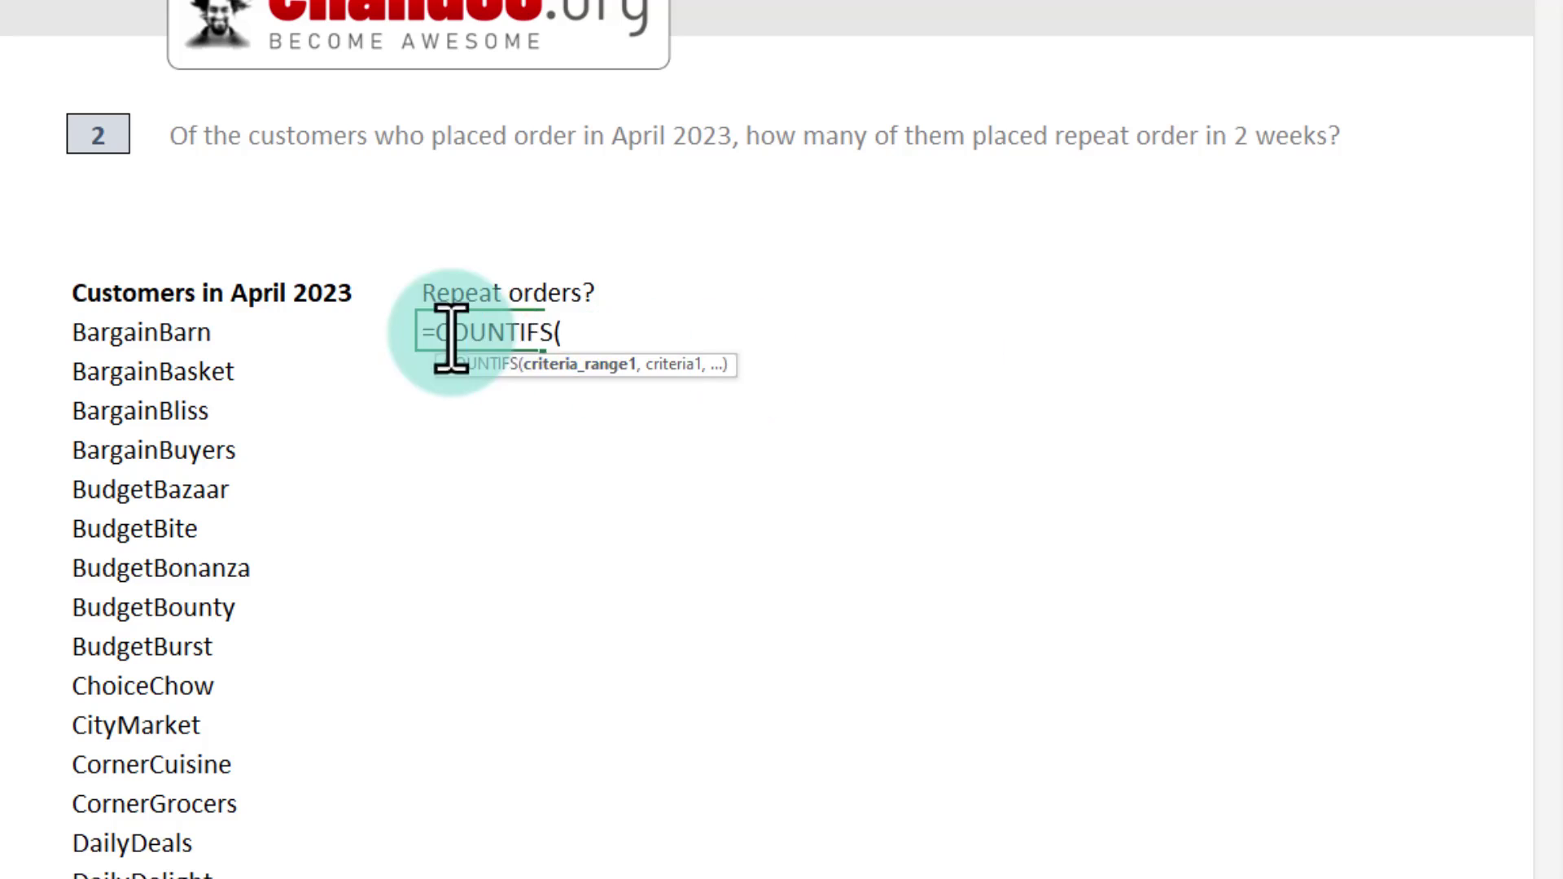
pyautogui.write('orders[')
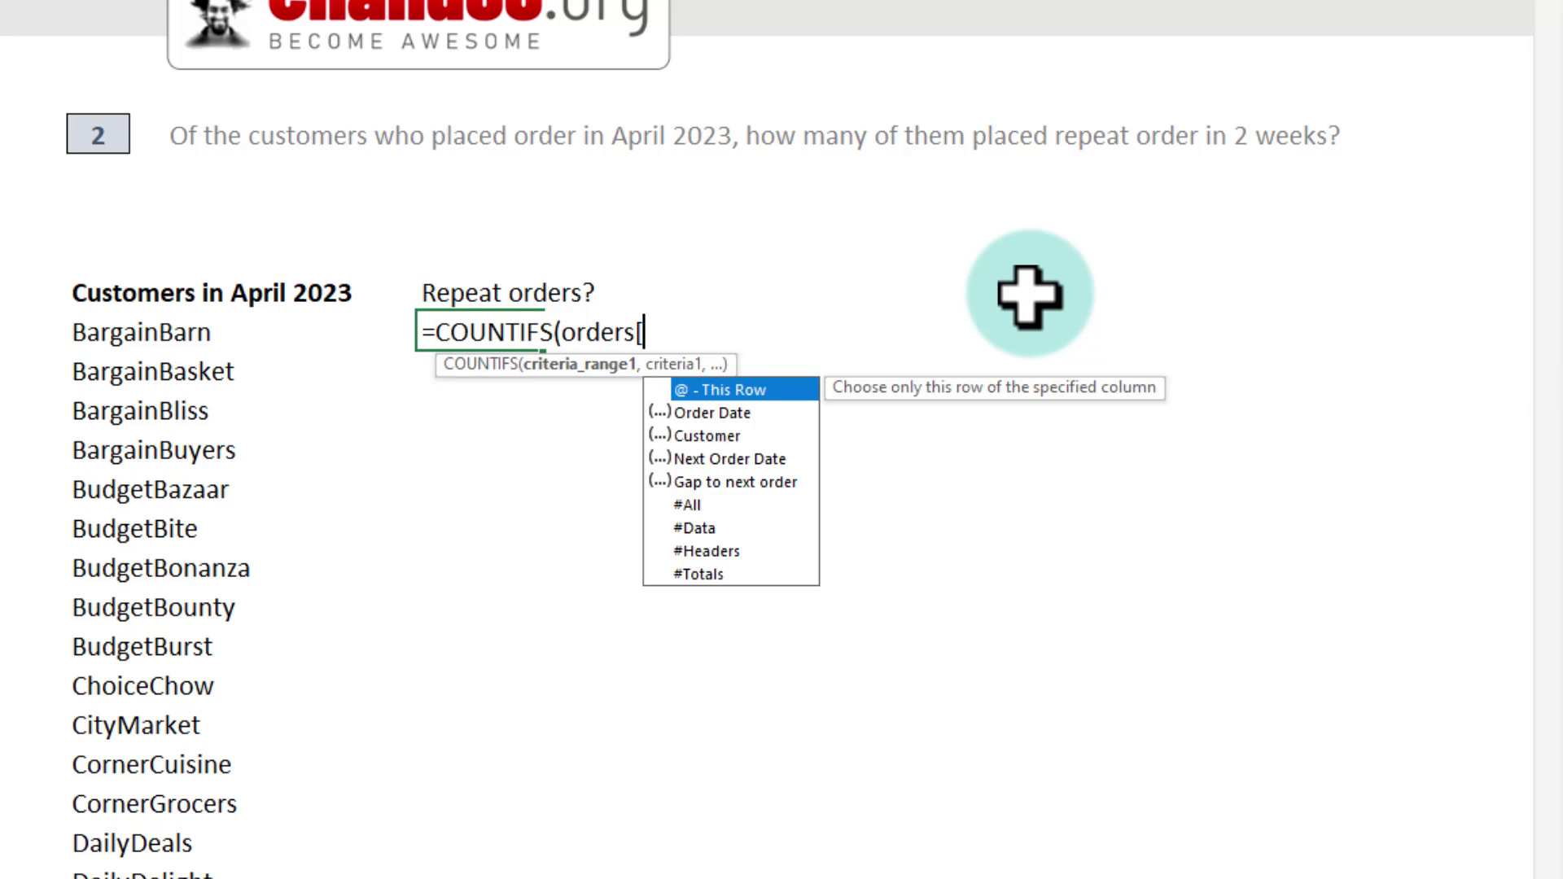
pyautogui.press('Down')
pyautogui.press('Tab')
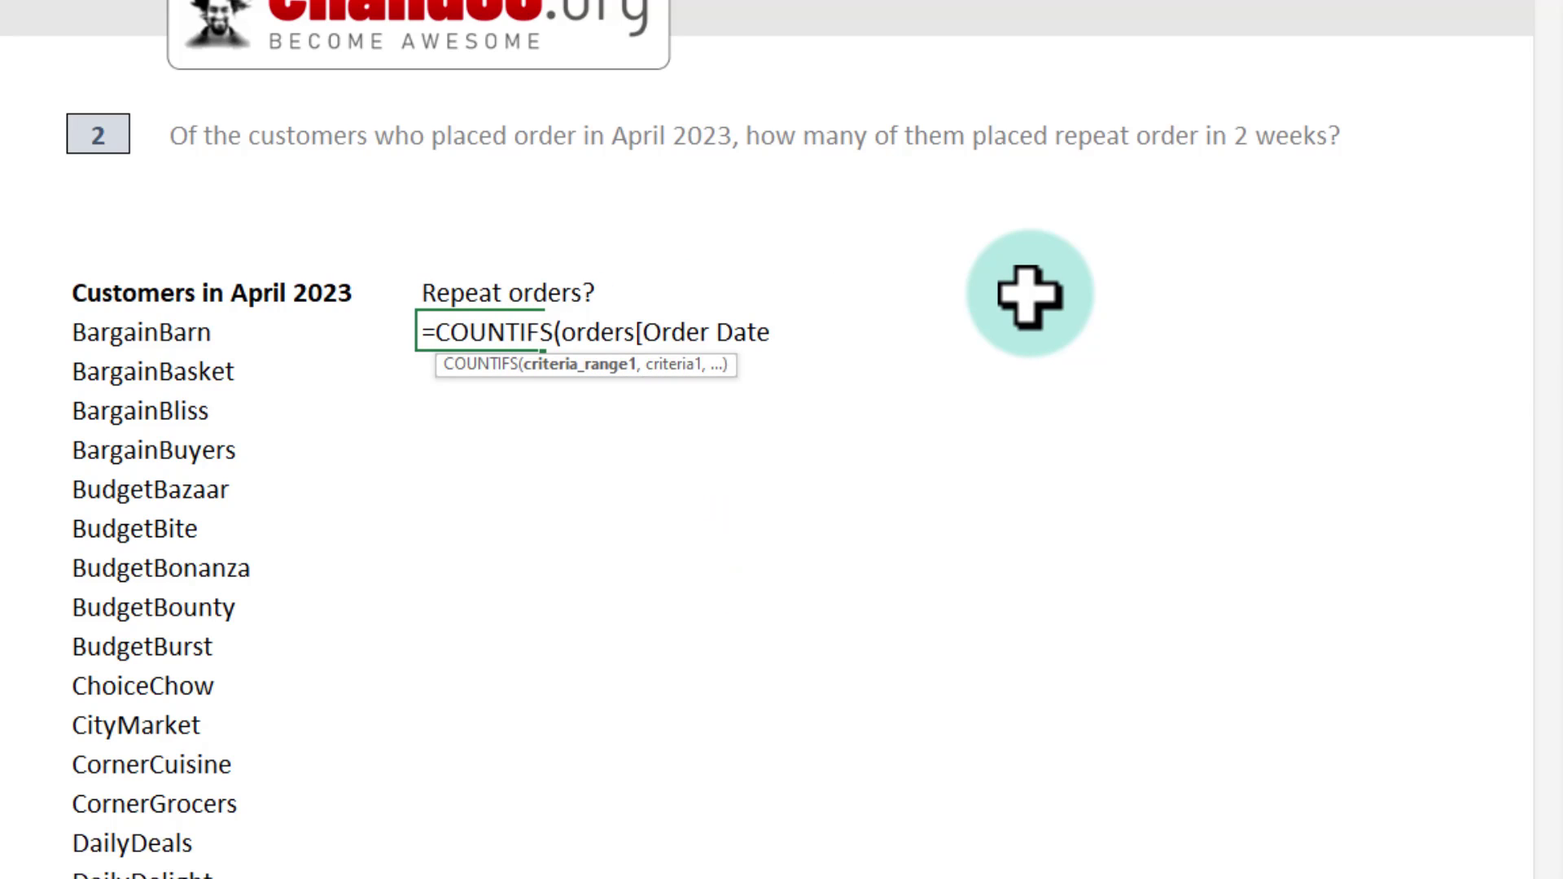
pyautogui.write('],')
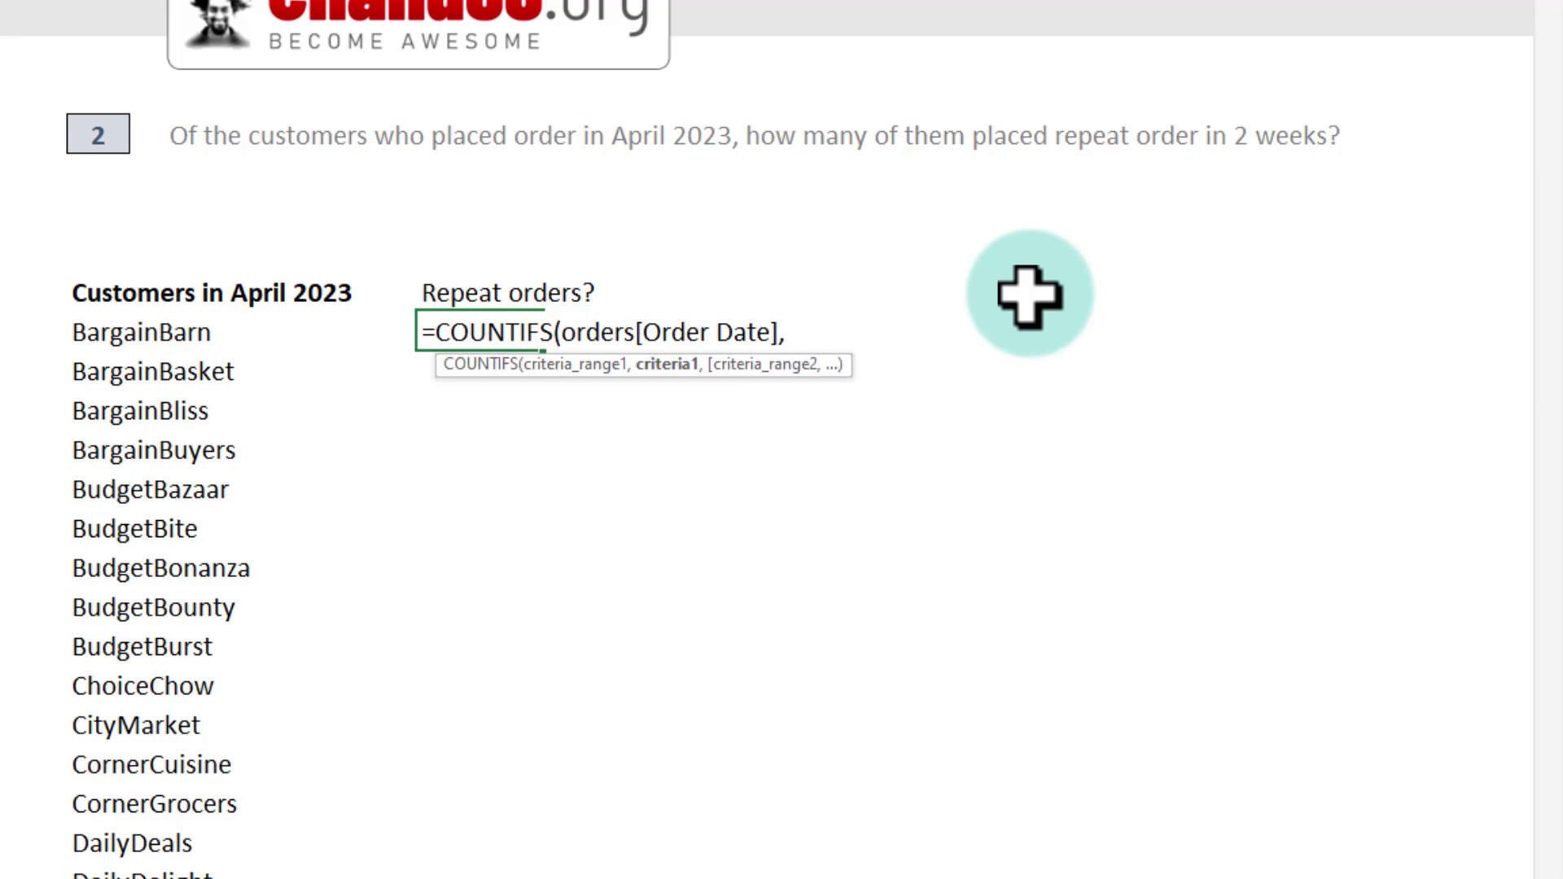
pyautogui.write('">=1-apr-')
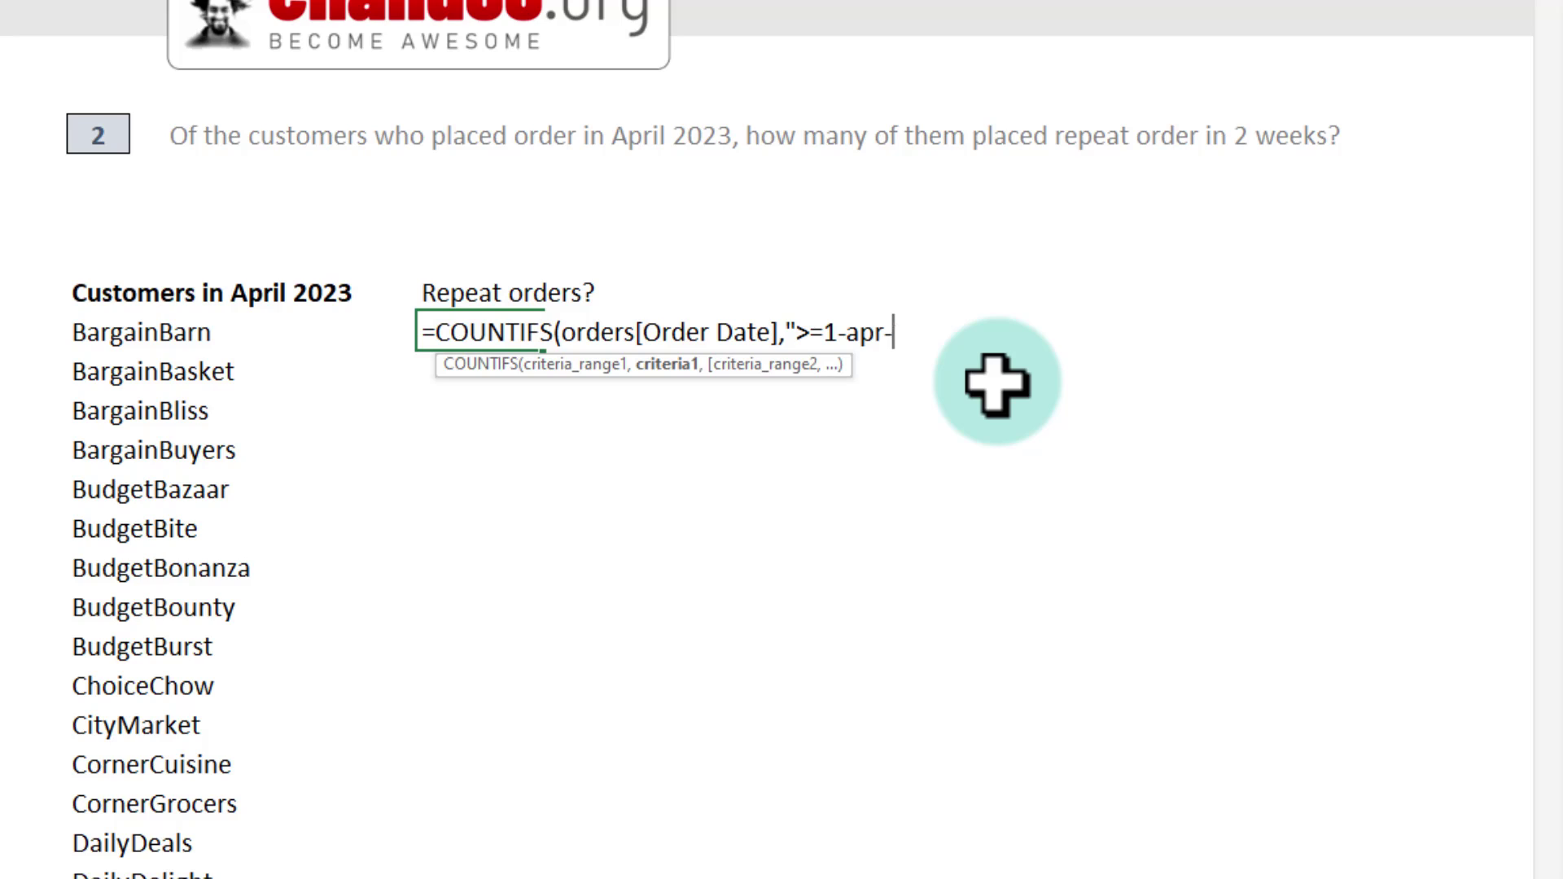
pyautogui.write('2023",orders[')
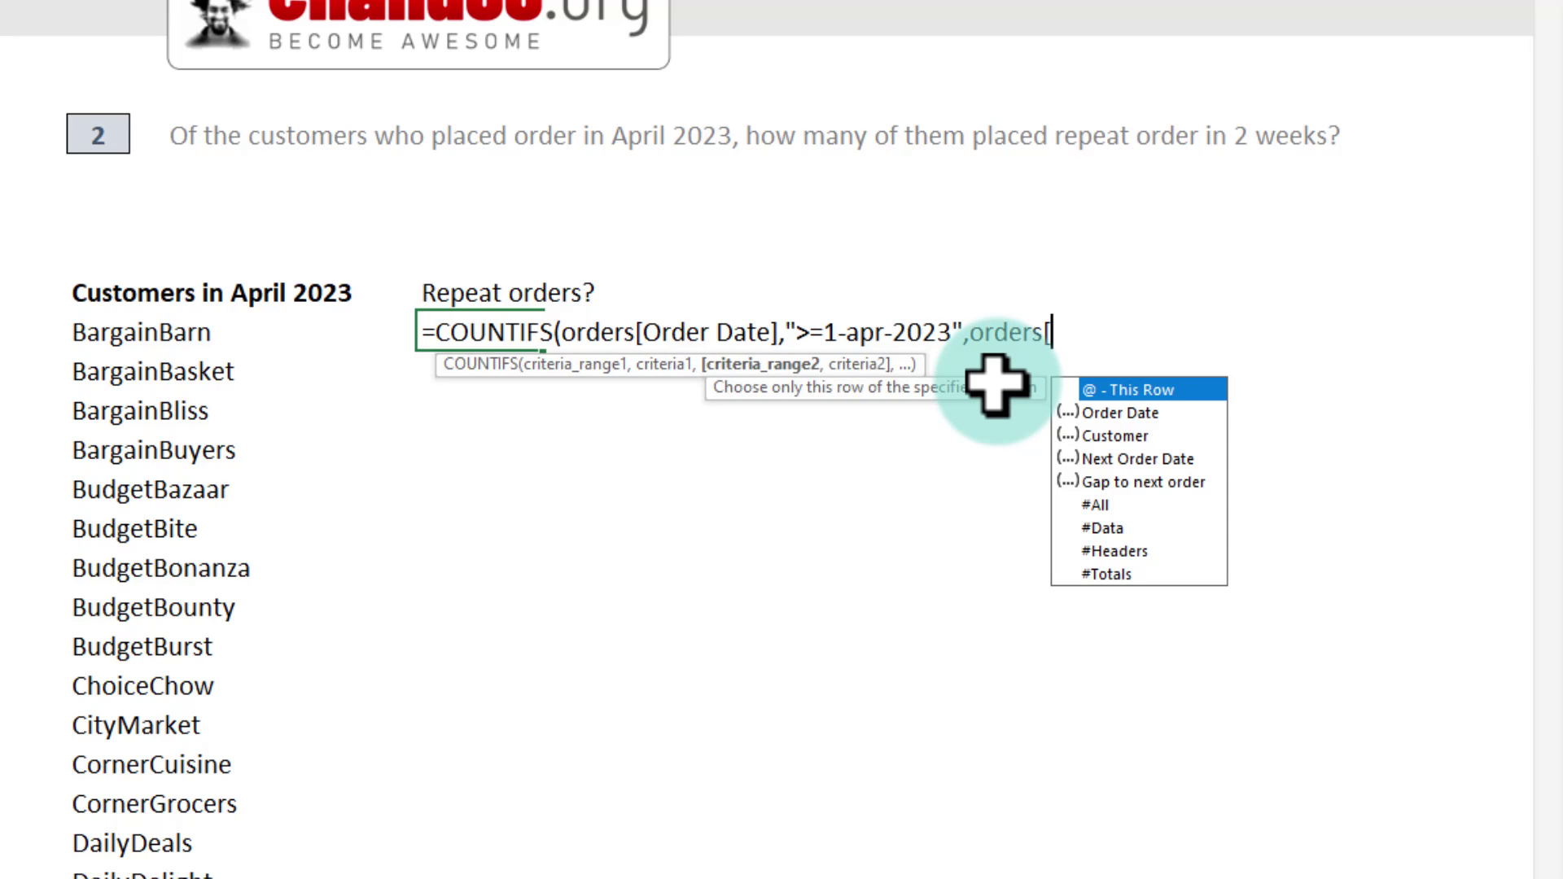
pyautogui.write('o')
pyautogui.press('Tab')
pyautogui.write('],')
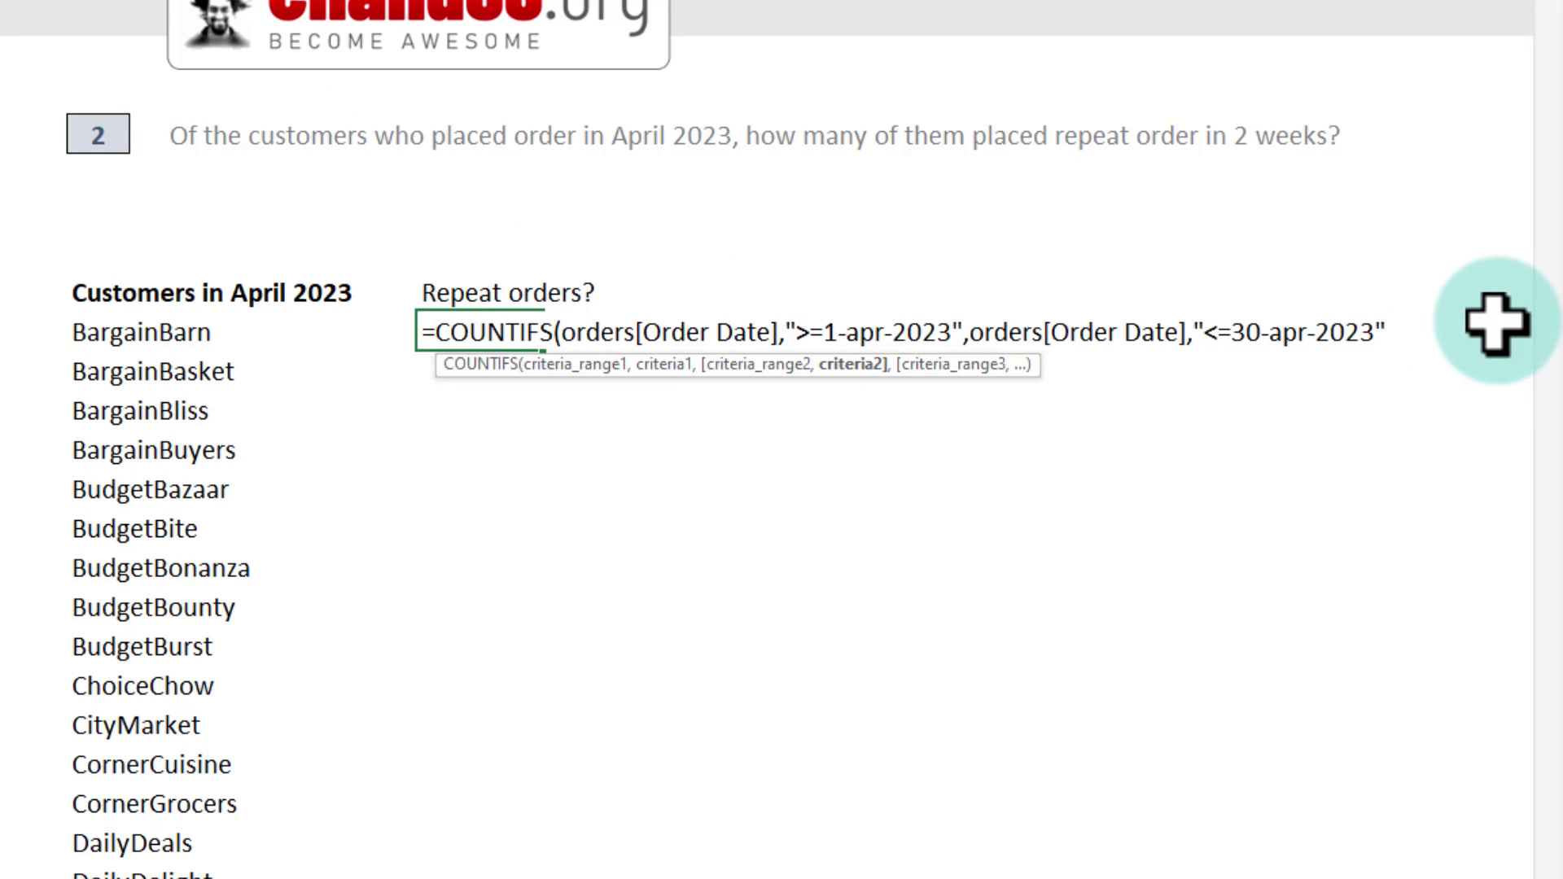
# Complete the COUNTIFS formula by matching orders[Customer] to the spilled customer list M9#.
pyautogui.write(',')
pyautogui.write('orders[c')
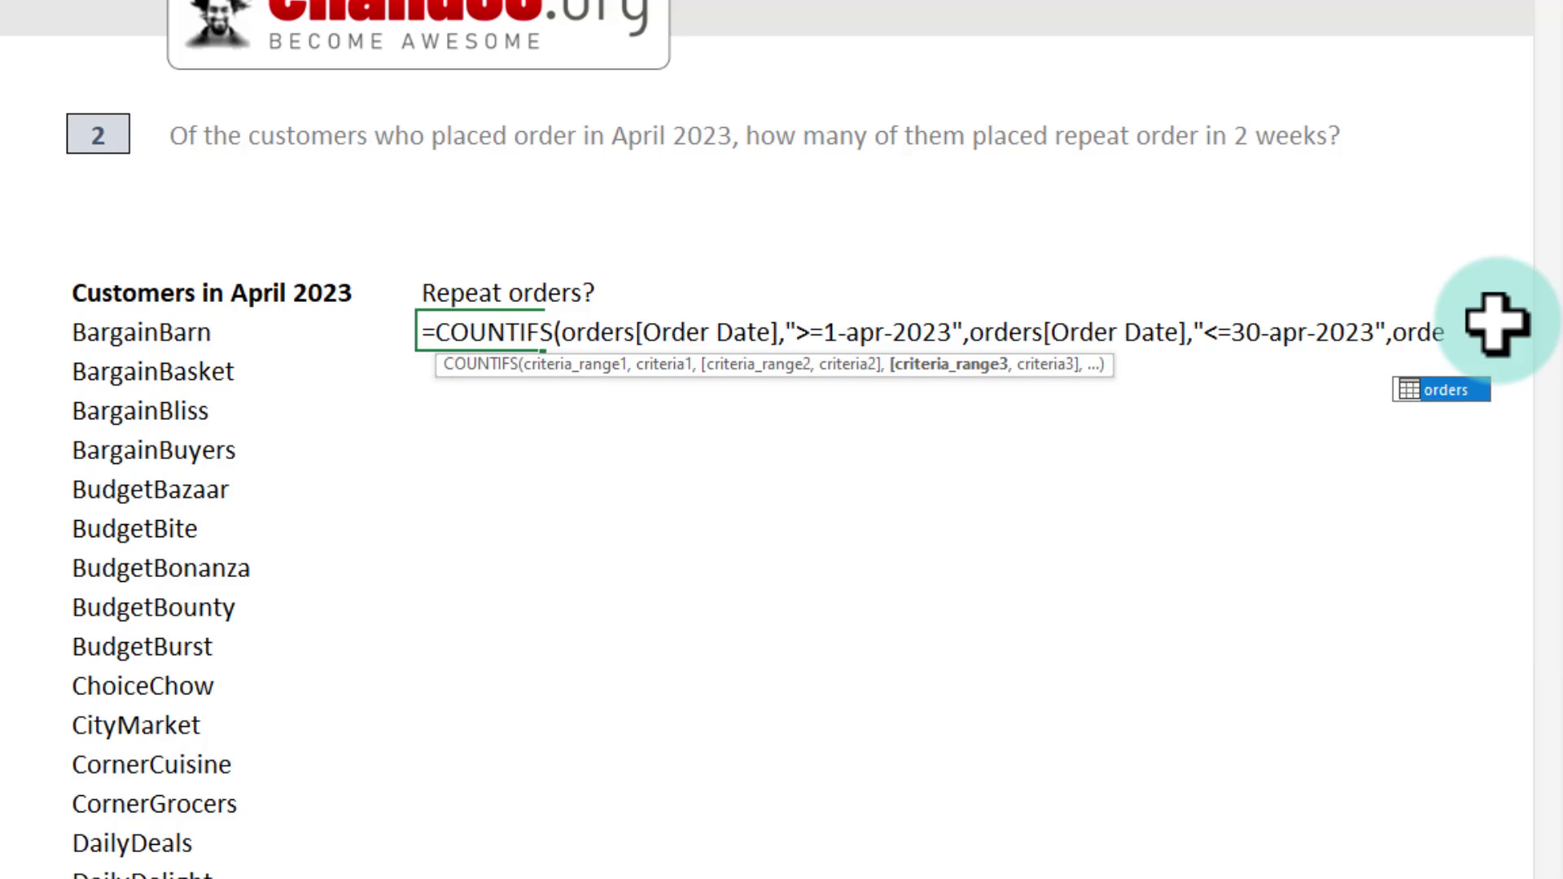
pyautogui.press('Tab')
pyautogui.write('],')
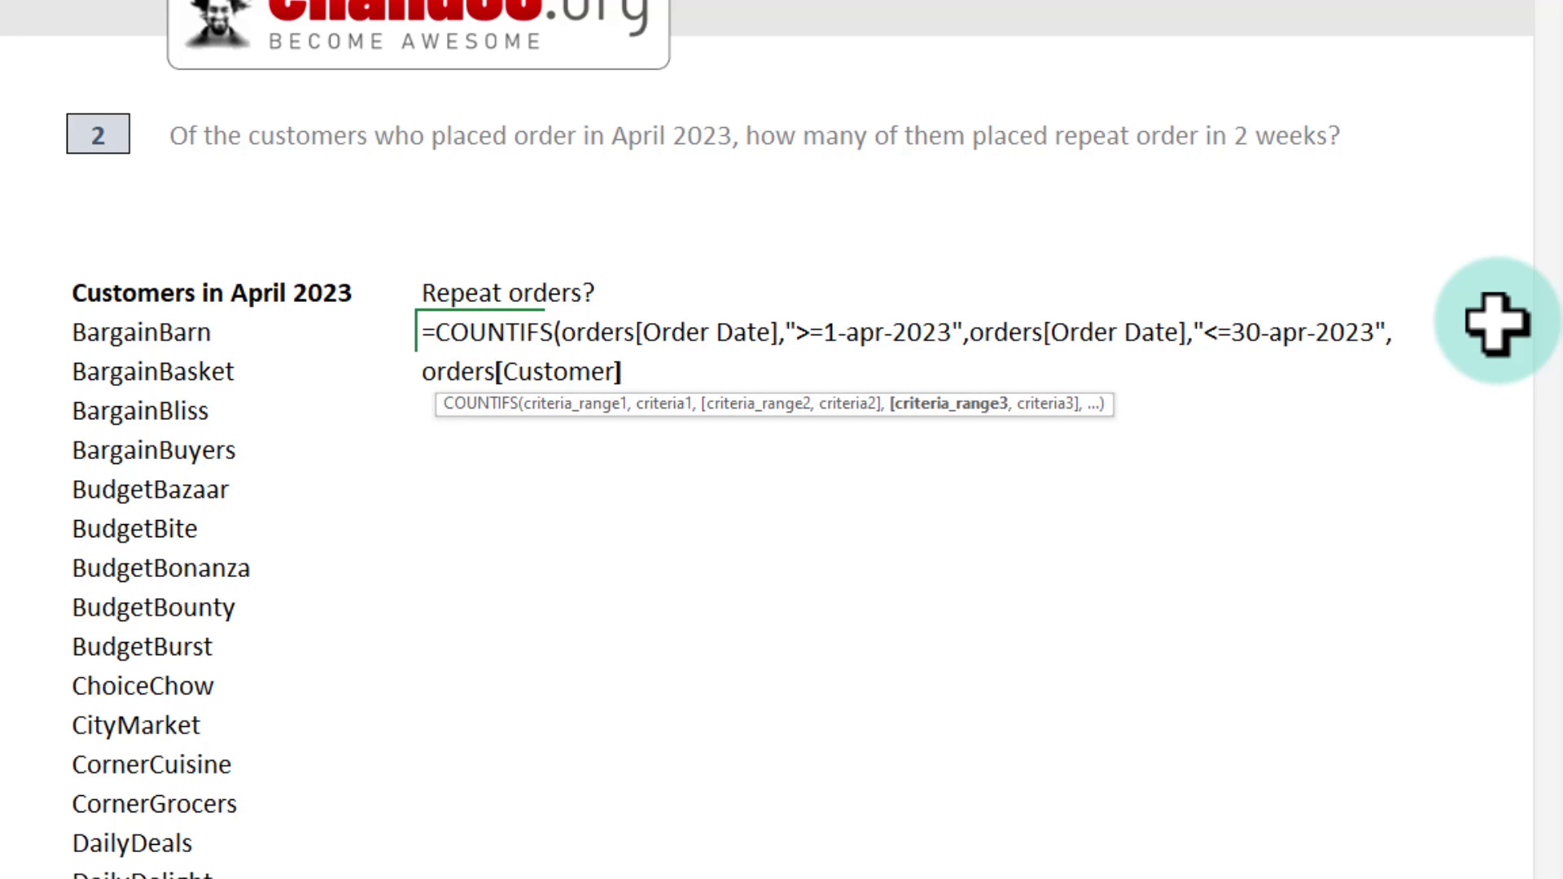
pyautogui.click(123, 335)
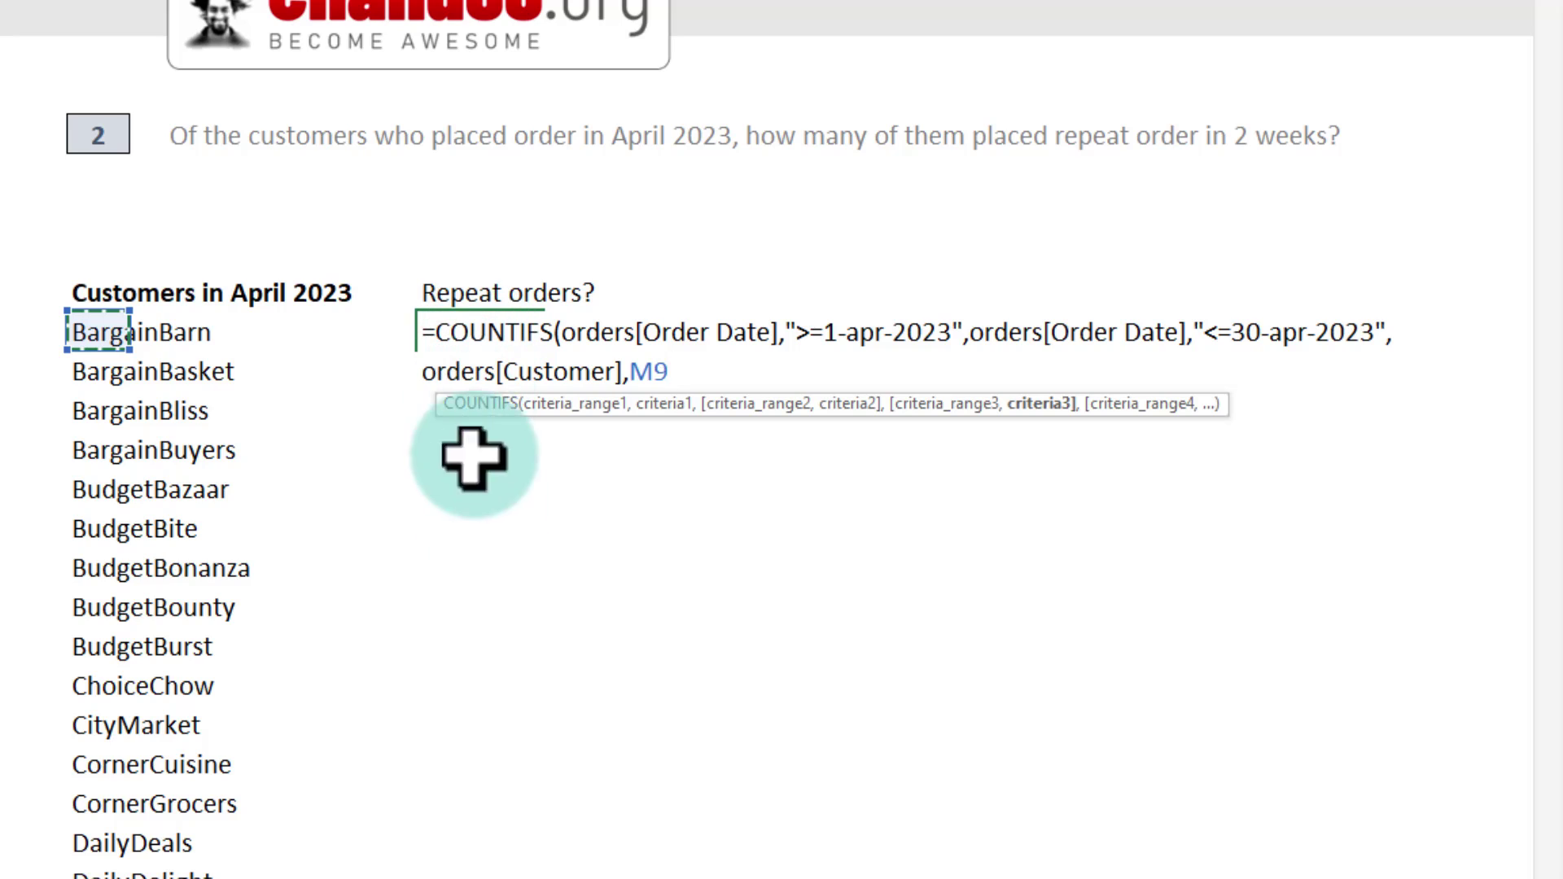
pyautogui.write('#')
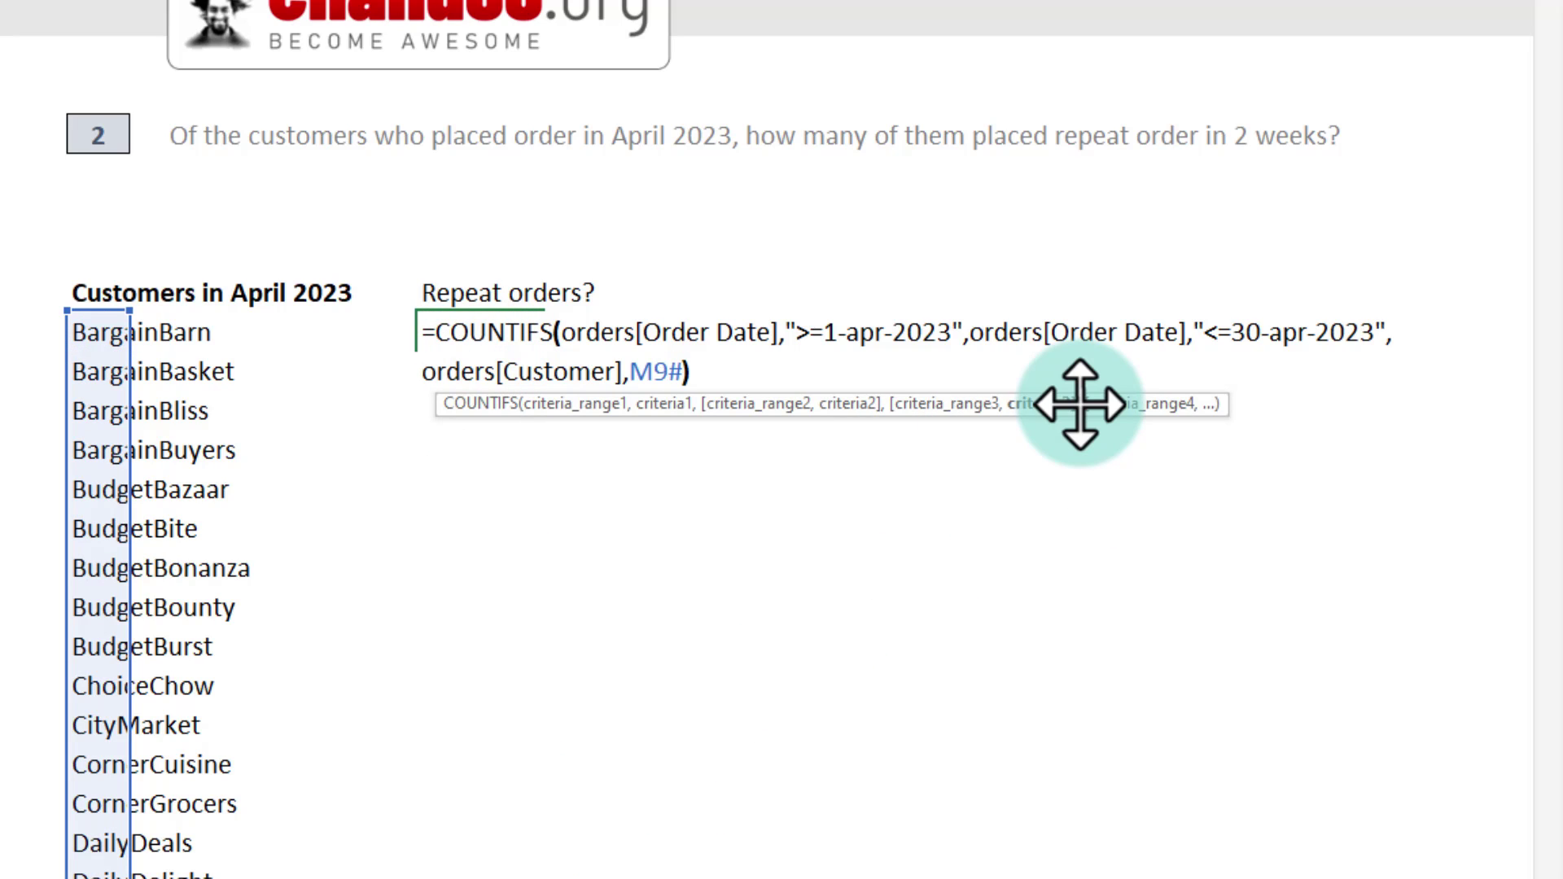
pyautogui.press('Right')
pyautogui.press('Return')
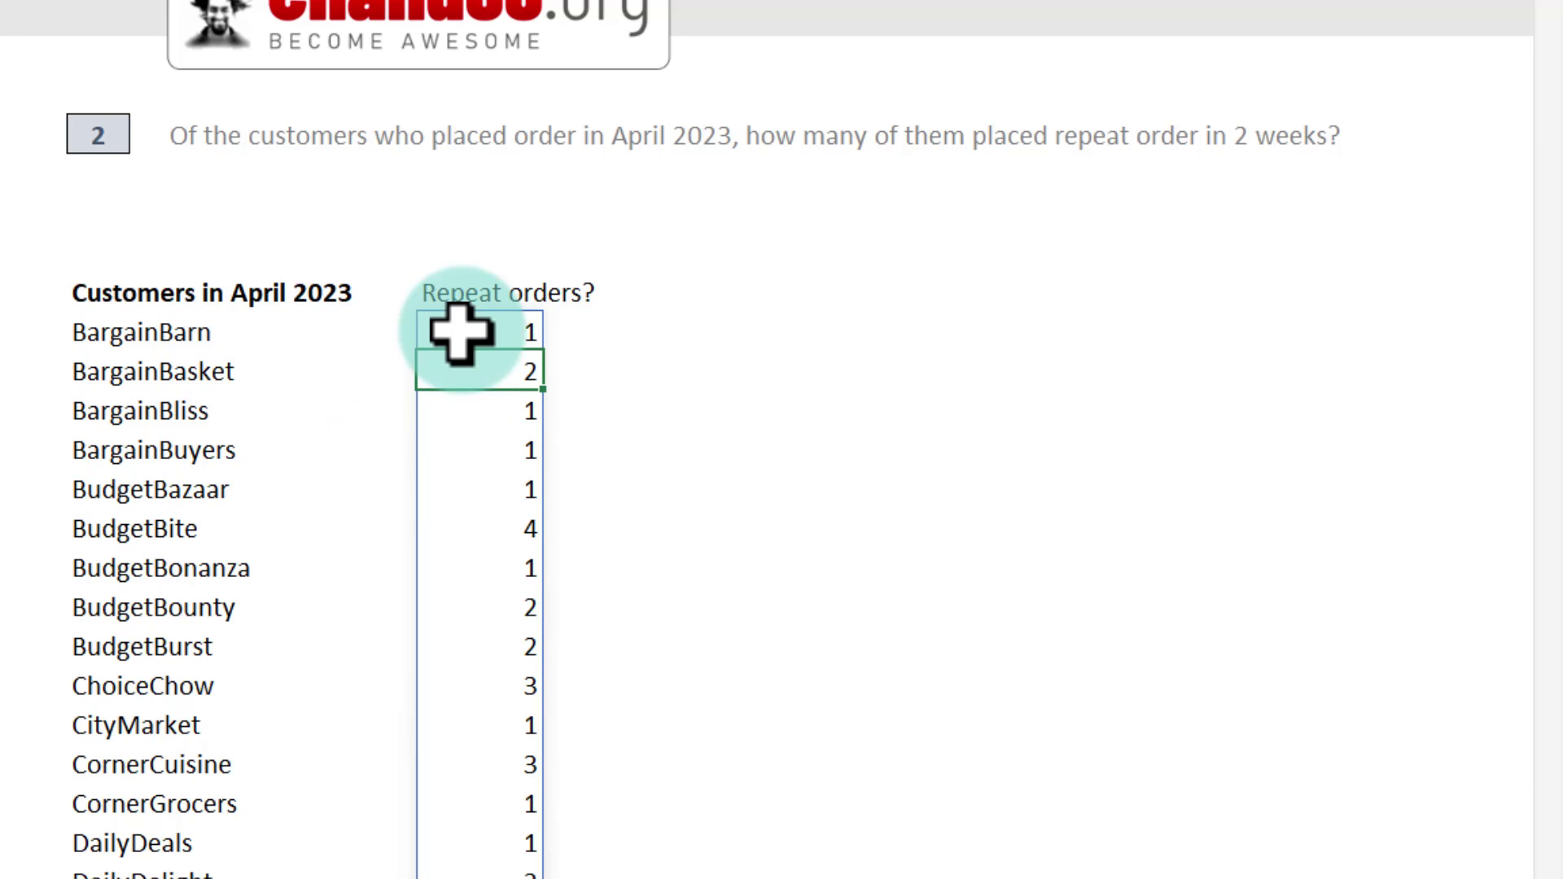
# Extend the COUNTIFS formula under "Repeat orders?" with the criterion orders[Gap to next order] "<=14", and check the BargainBasket row.
pyautogui.click(107, 339)
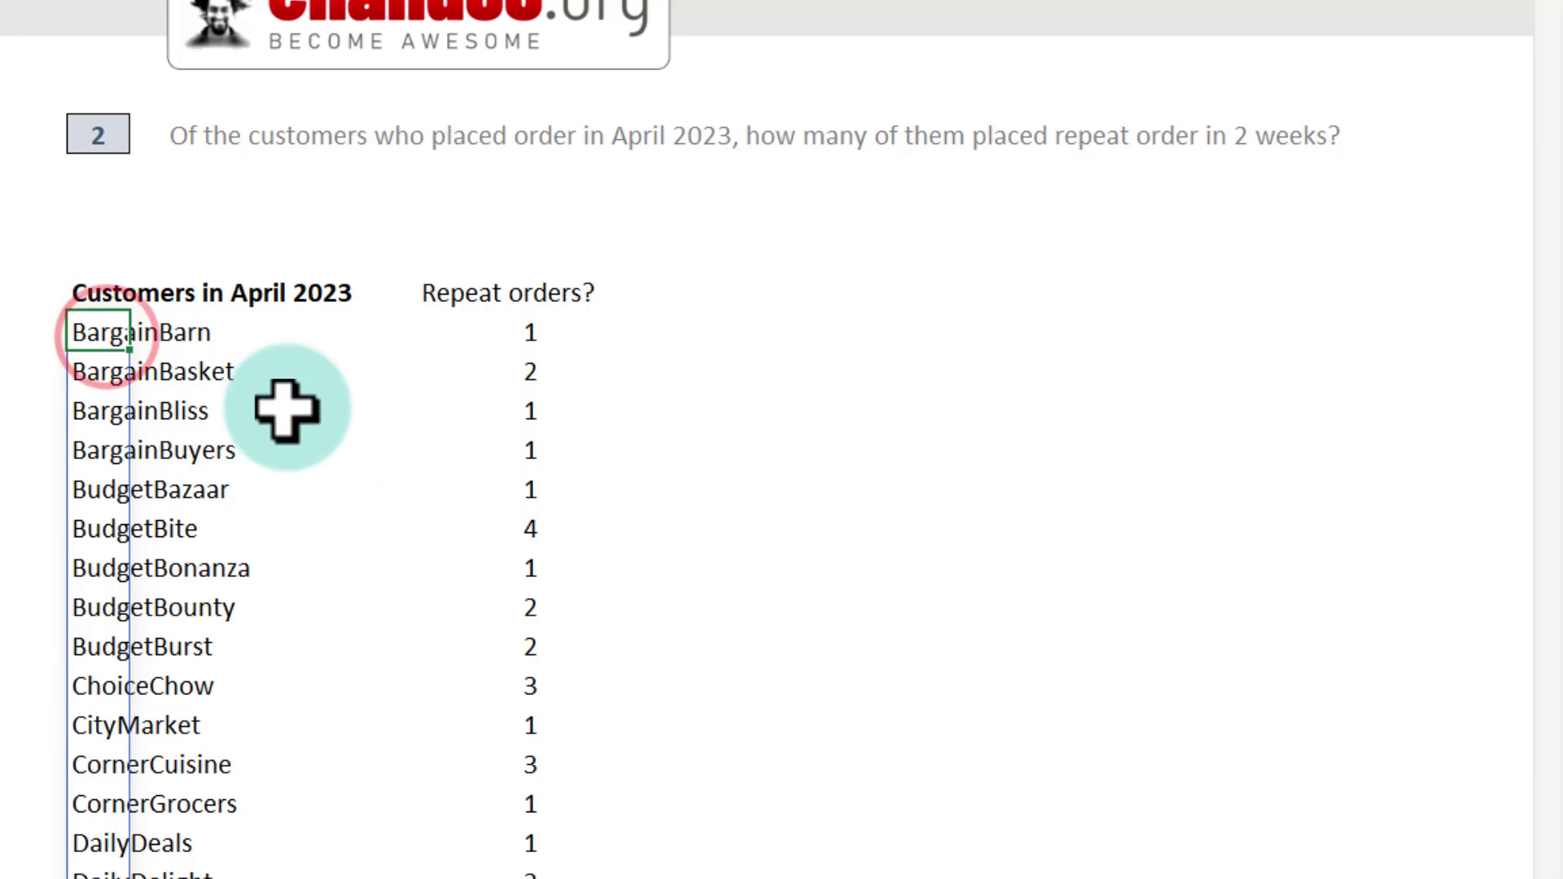
pyautogui.click(488, 322)
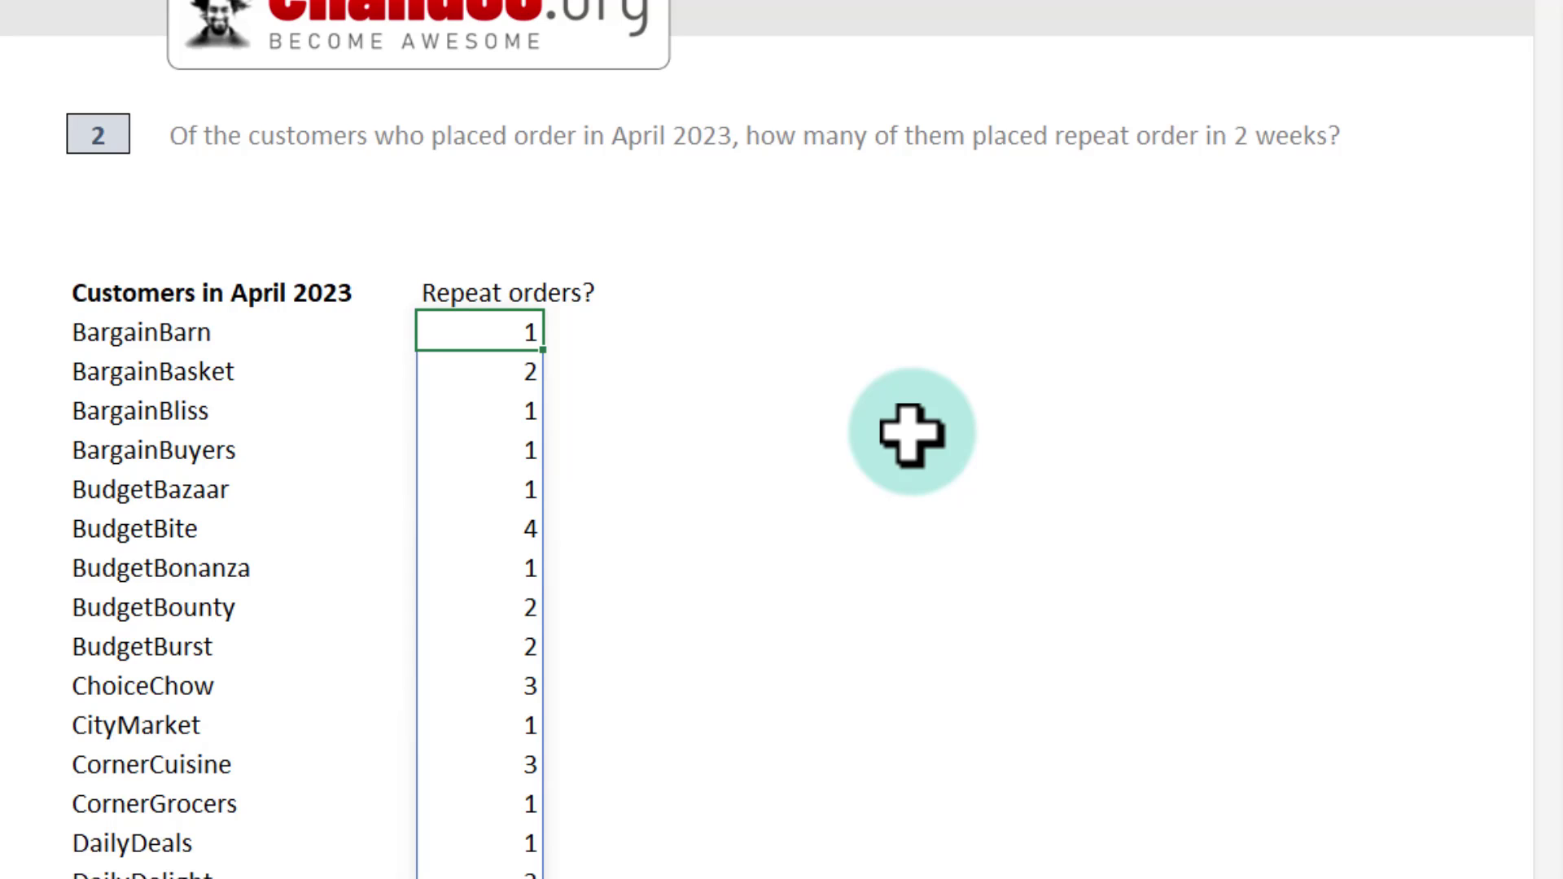
pyautogui.press('F2')
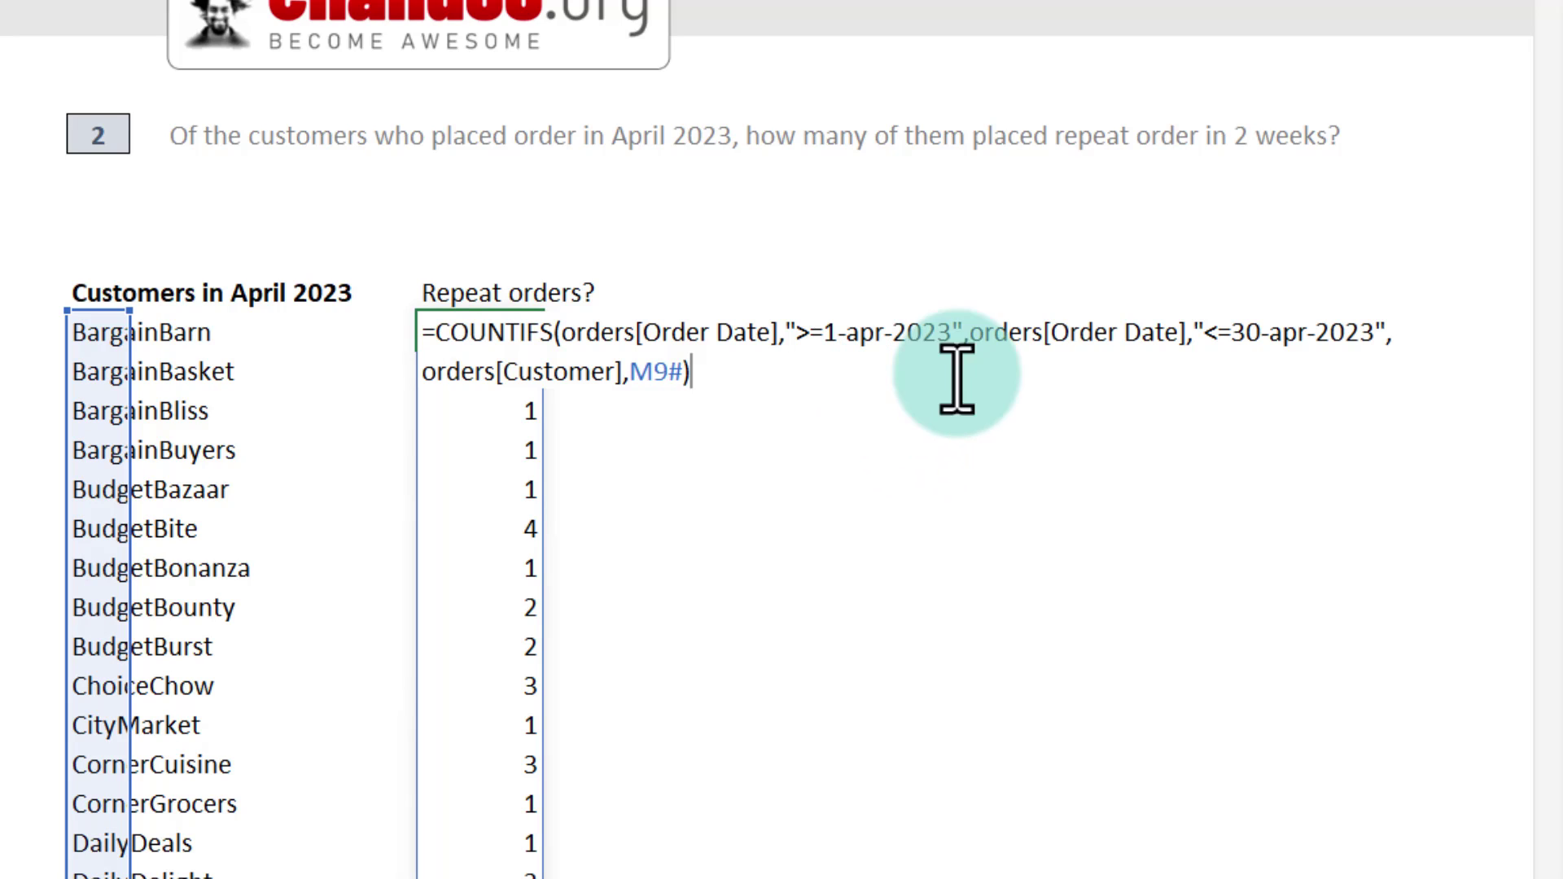
pyautogui.write(', orders[')
pyautogui.press('Down')
pyautogui.press('Down')
pyautogui.press('Down')
pyautogui.press('Tab')
pyautogui.write(',')
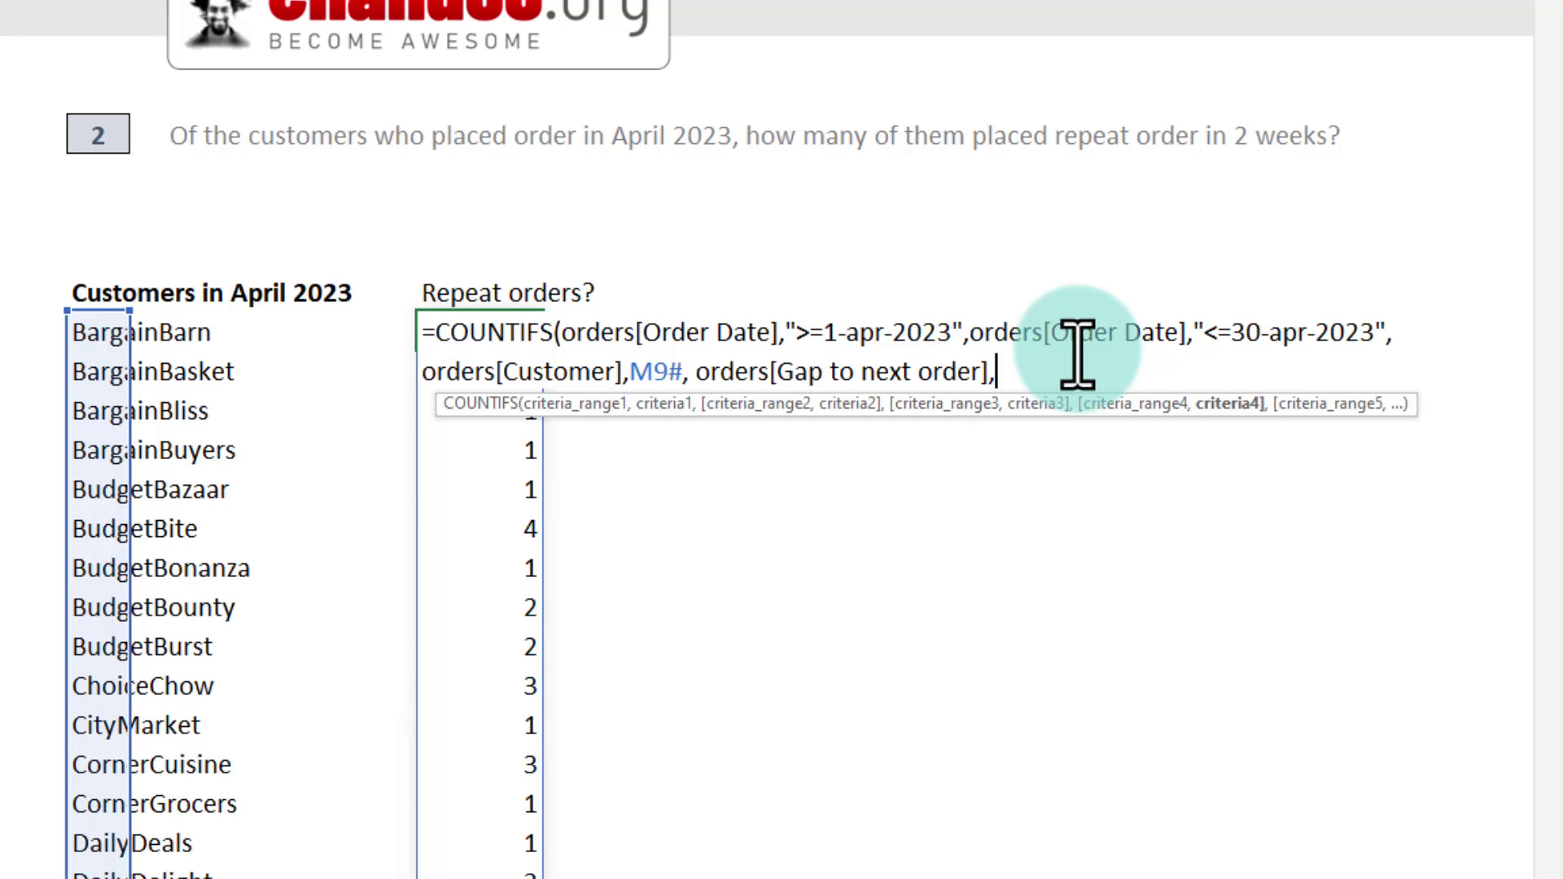
pyautogui.write('"<=14')
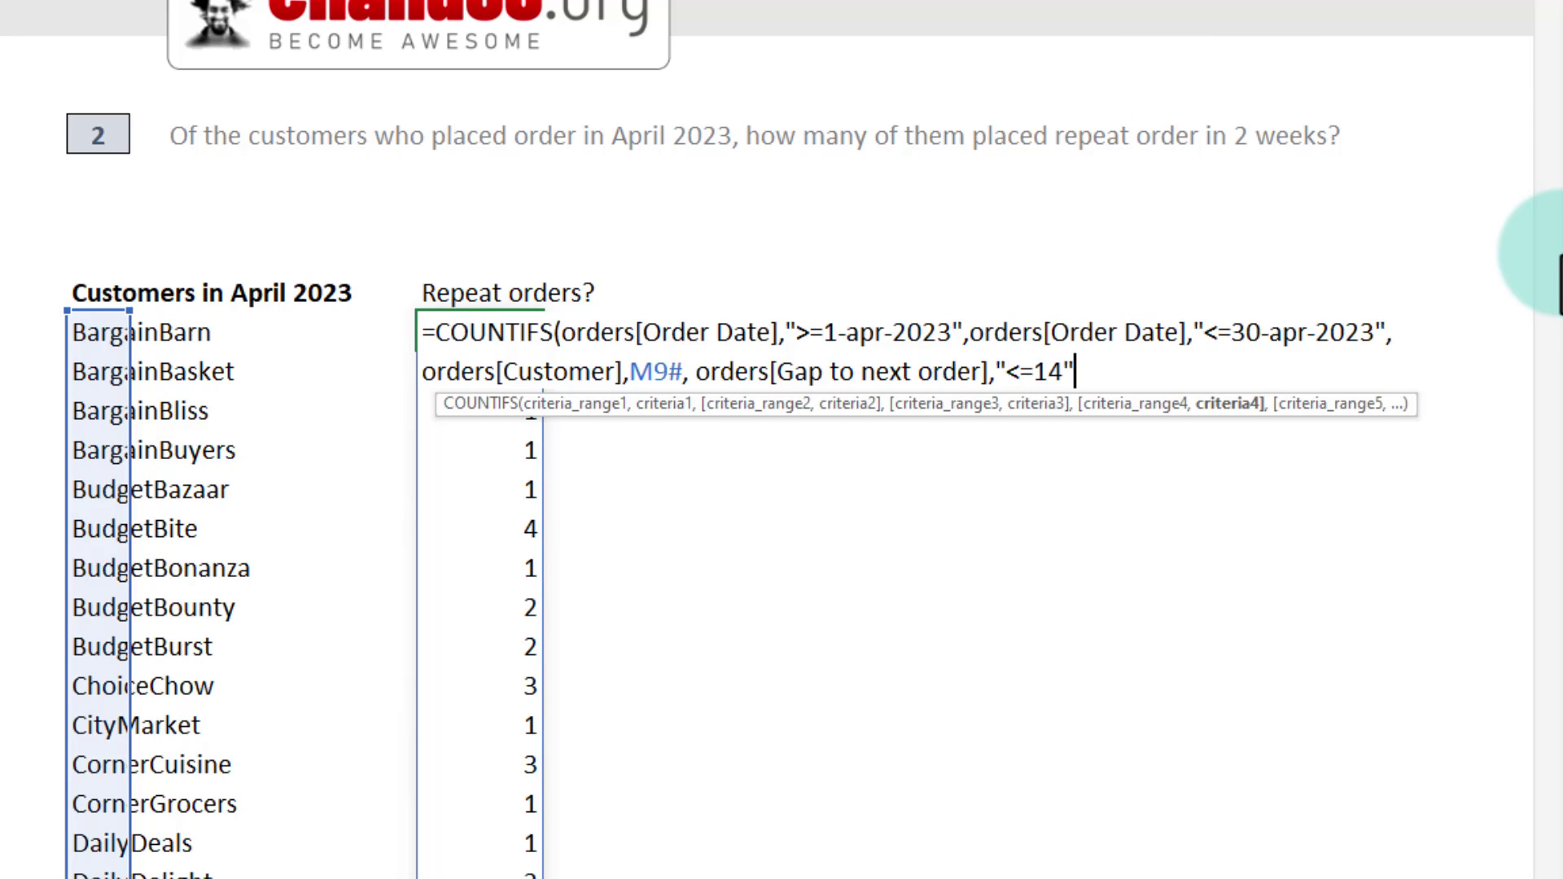
pyautogui.press('Return')
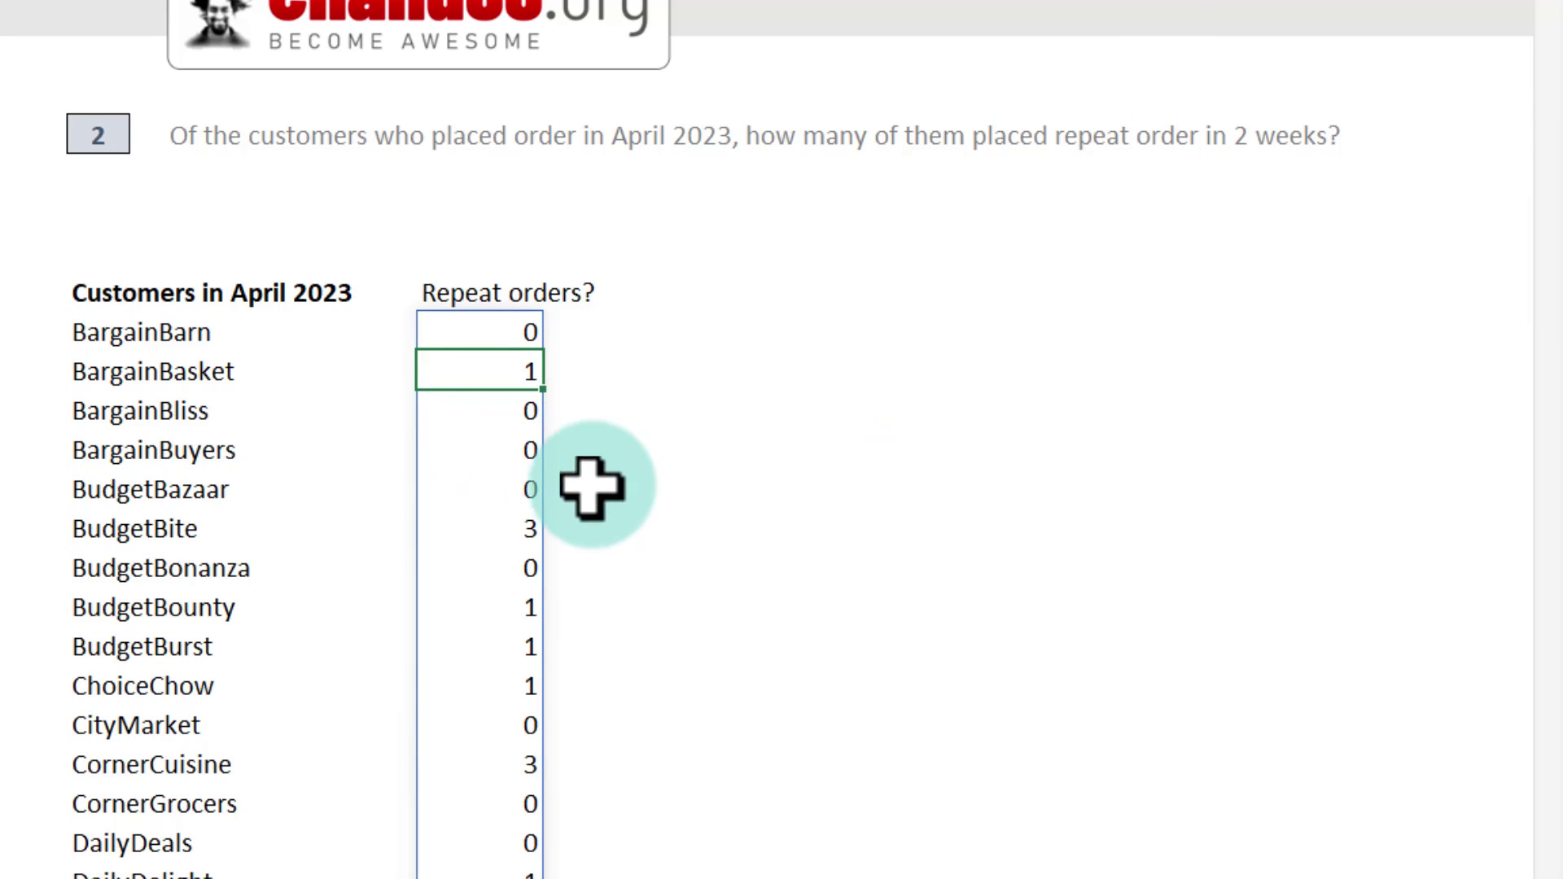
pyautogui.click(81, 370)
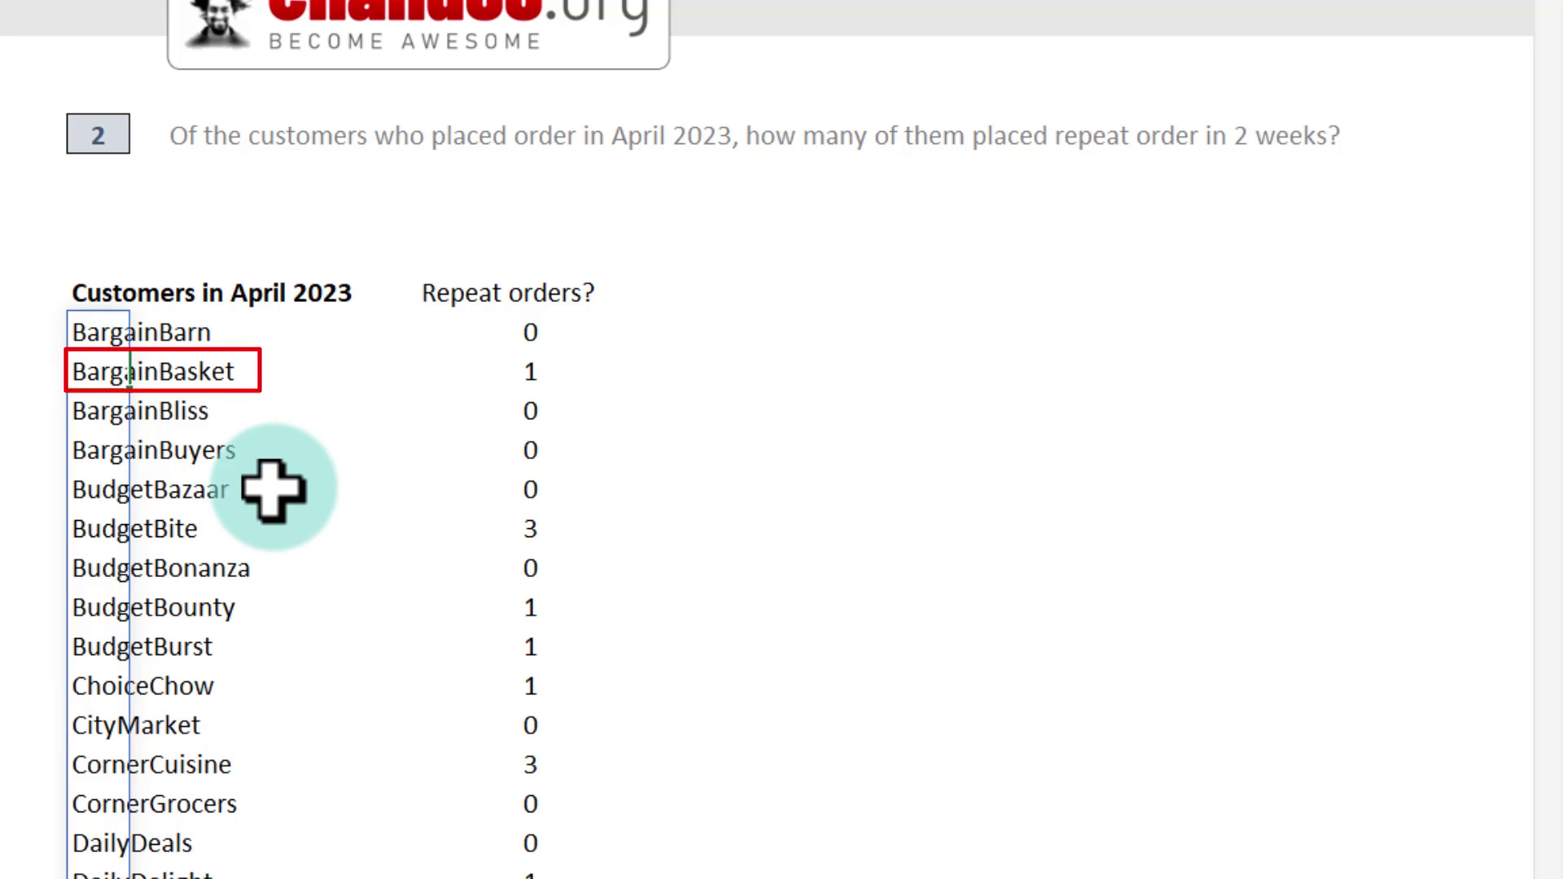
# Review the repeat order counts down the April 2023 customer list, starting from the BargainBasket row.
pyautogui.click(514, 371)
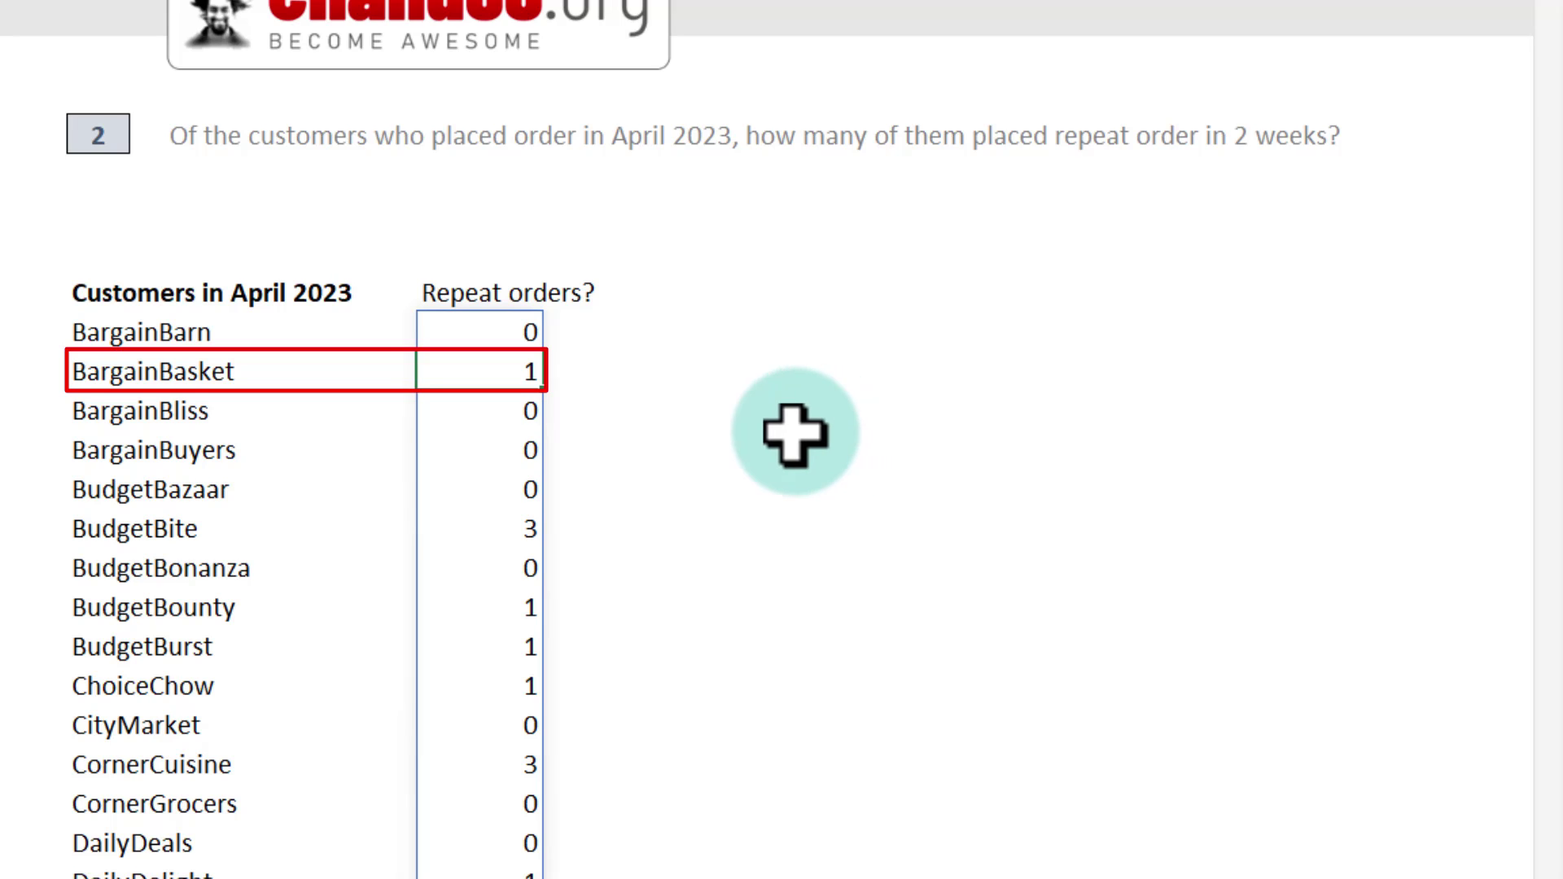
pyautogui.scroll(-3, 489, 618)
pyautogui.click(527, 214)
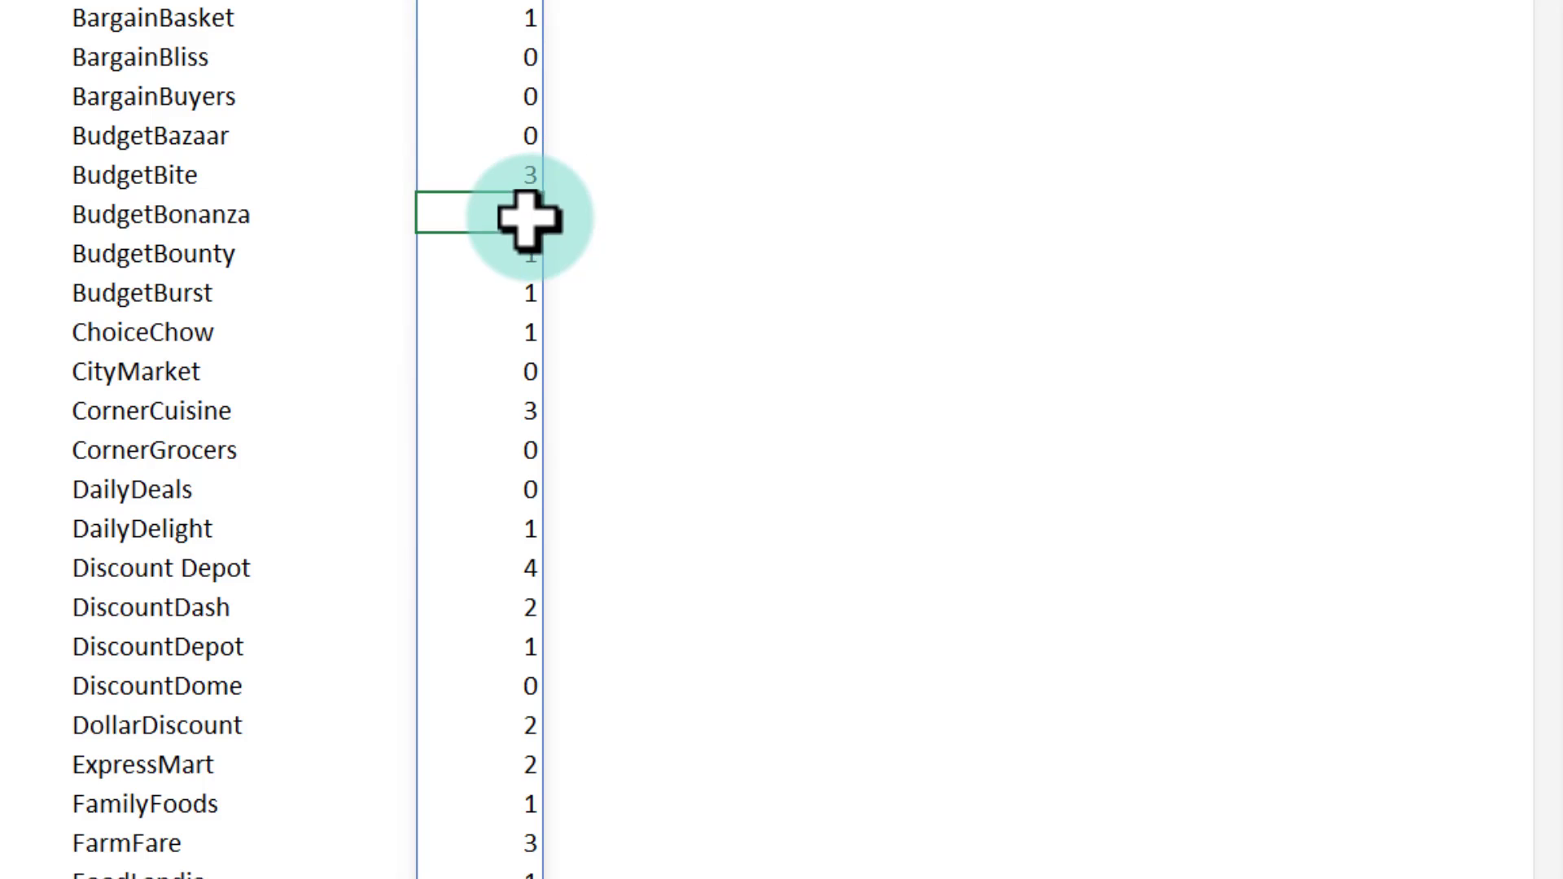
pyautogui.scroll(-2, 560, 576)
pyautogui.click(517, 328)
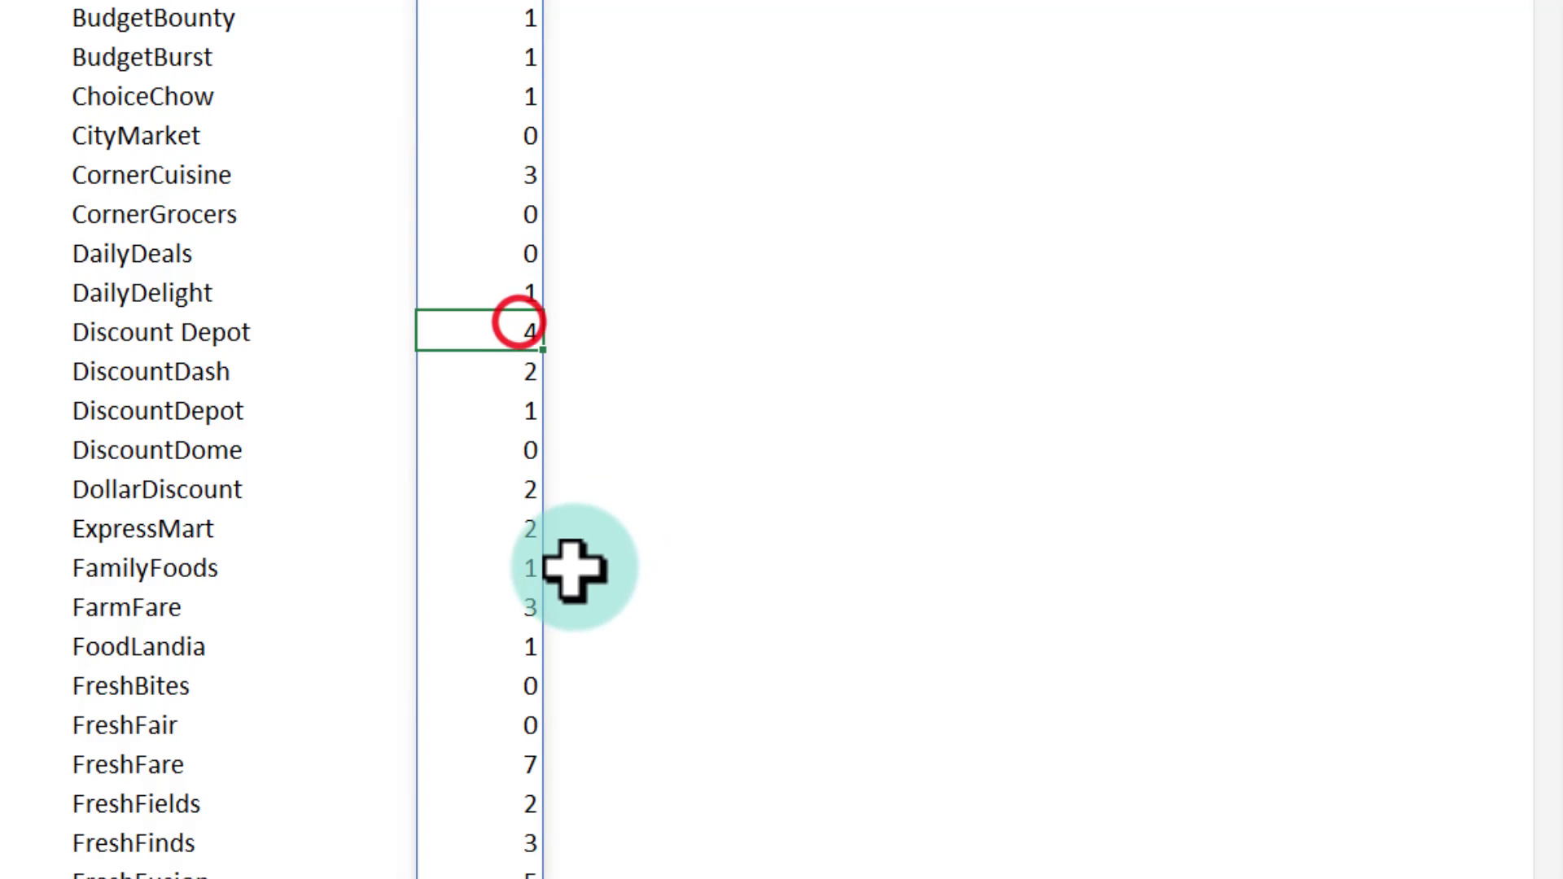
pyautogui.scroll(-2, 522, 618)
pyautogui.click(526, 523)
pyautogui.scroll(-4, 656, 708)
pyautogui.scroll(15, 657, 707)
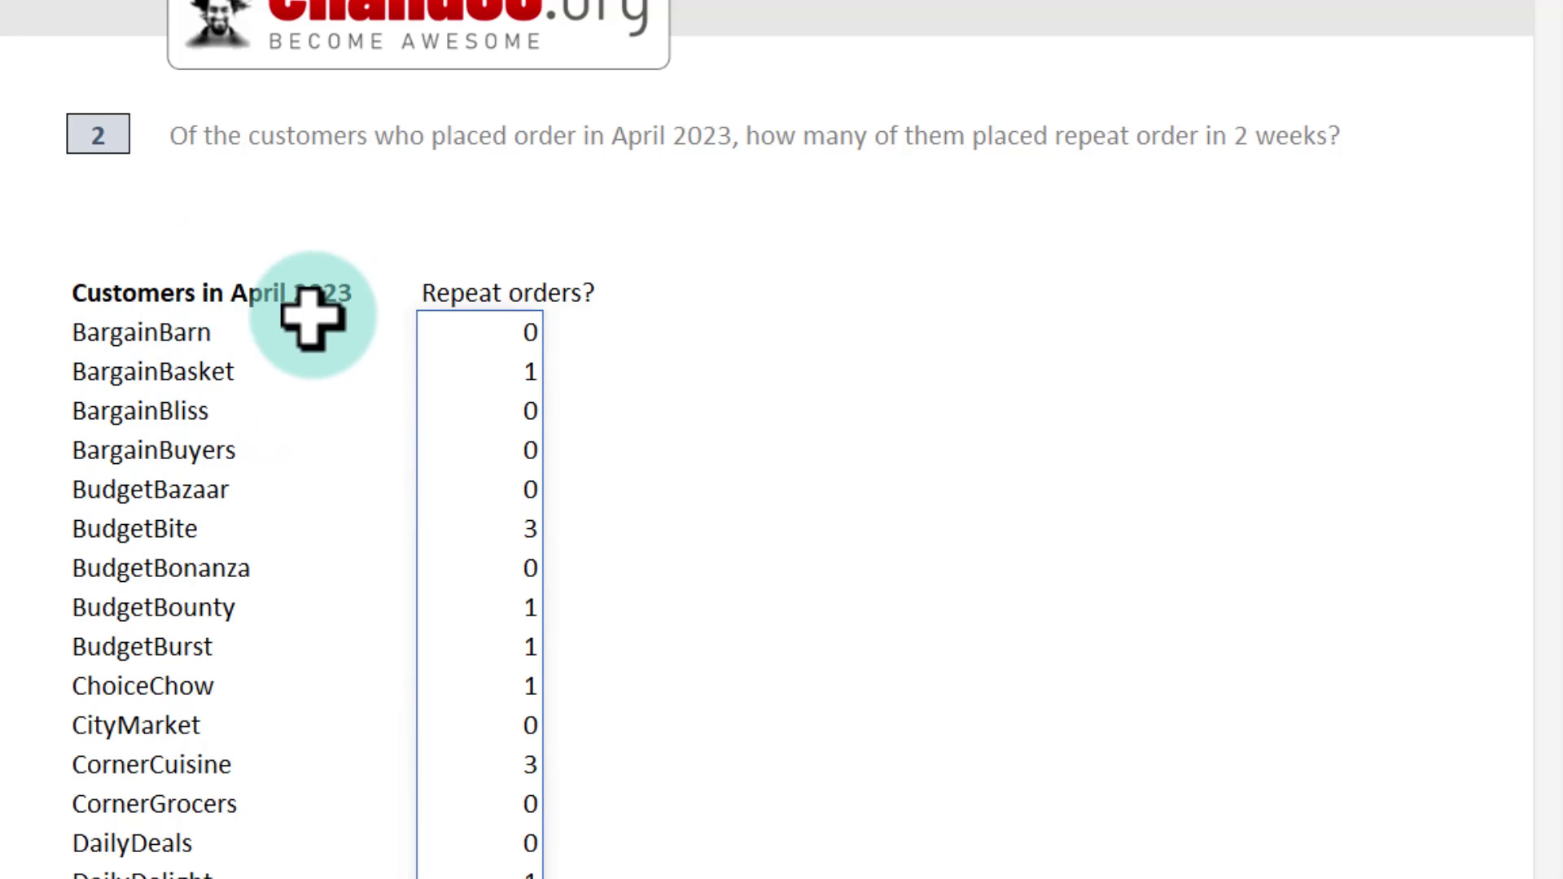
# Add the label "How many" in the blank row between question 2 and the "Customers in April 2023" heading.
pyautogui.click(104, 216)
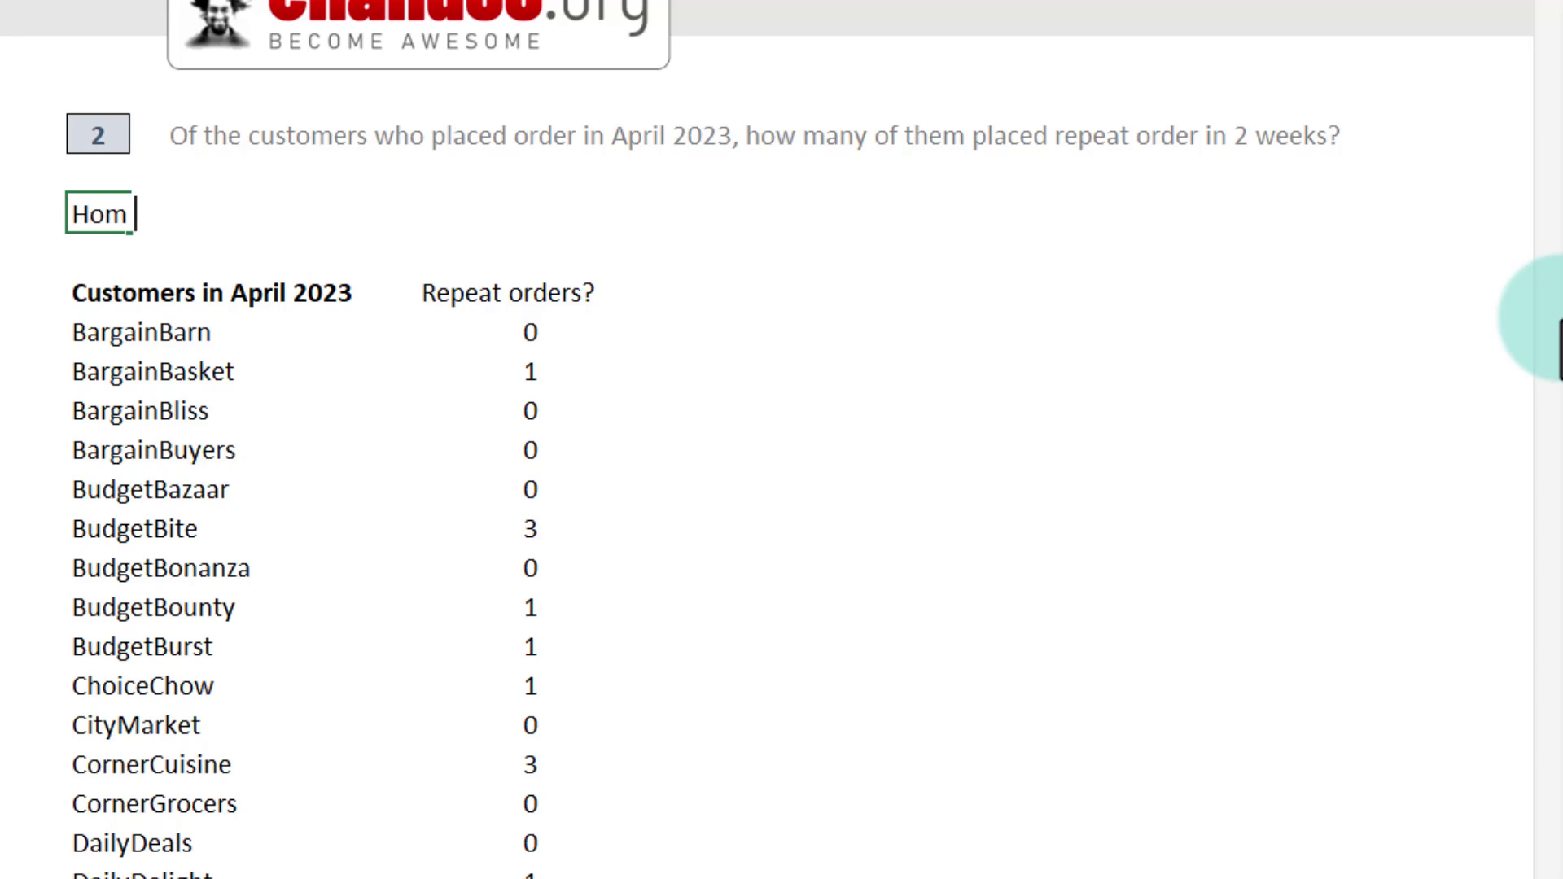
pyautogui.press('Right')
pyautogui.press('Right')
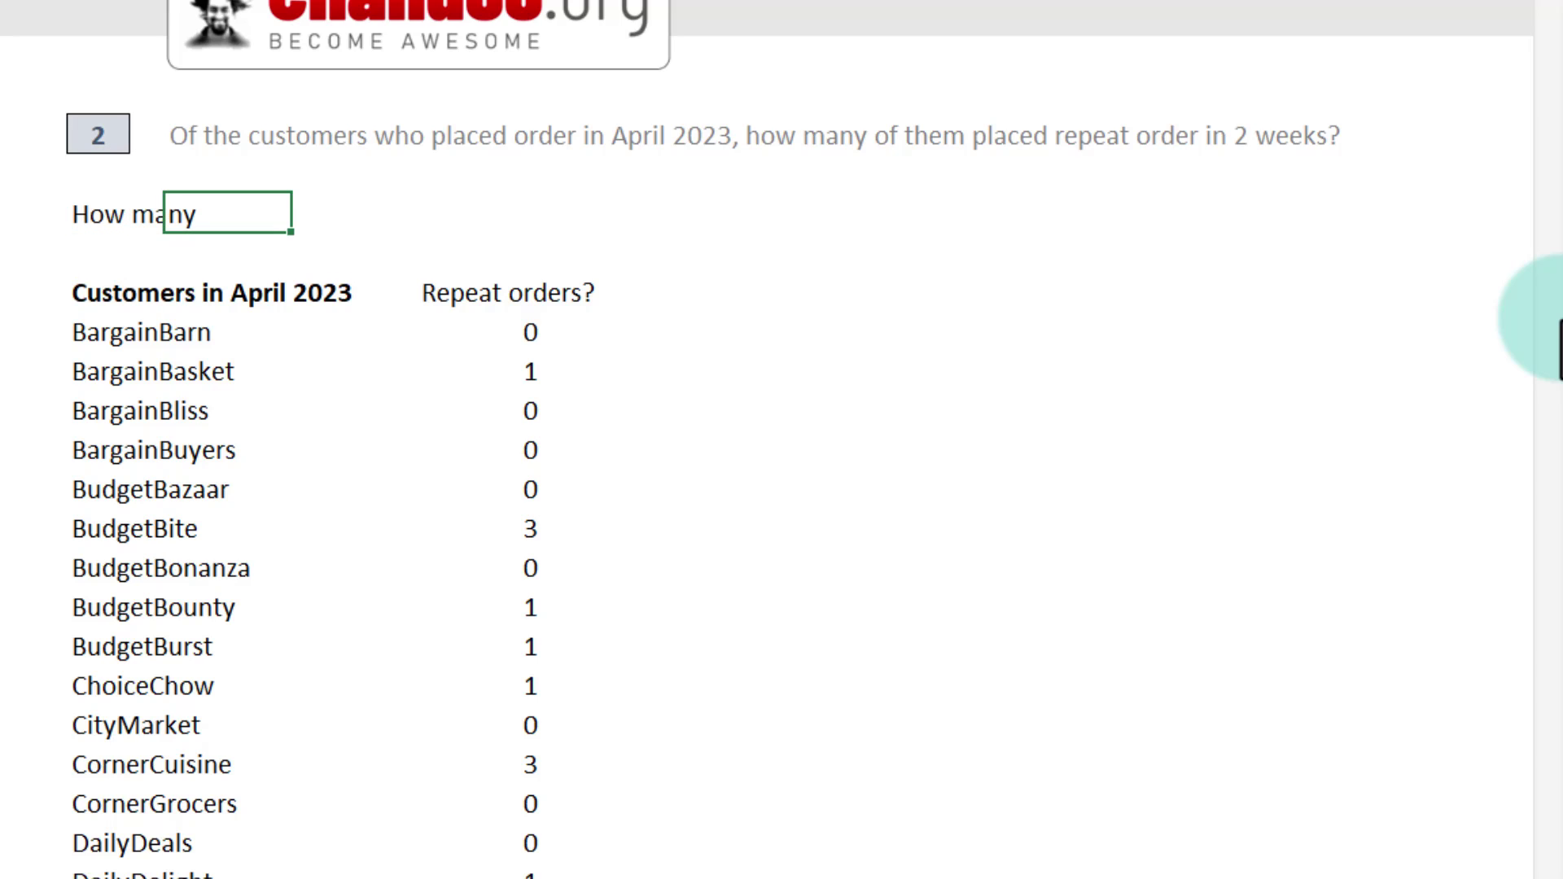
# Beside "How many", enter a COUNTIFS formula over the whole "Repeat orders?" result range from Q9 down with criterion ">0".
pyautogui.write('=countifs')
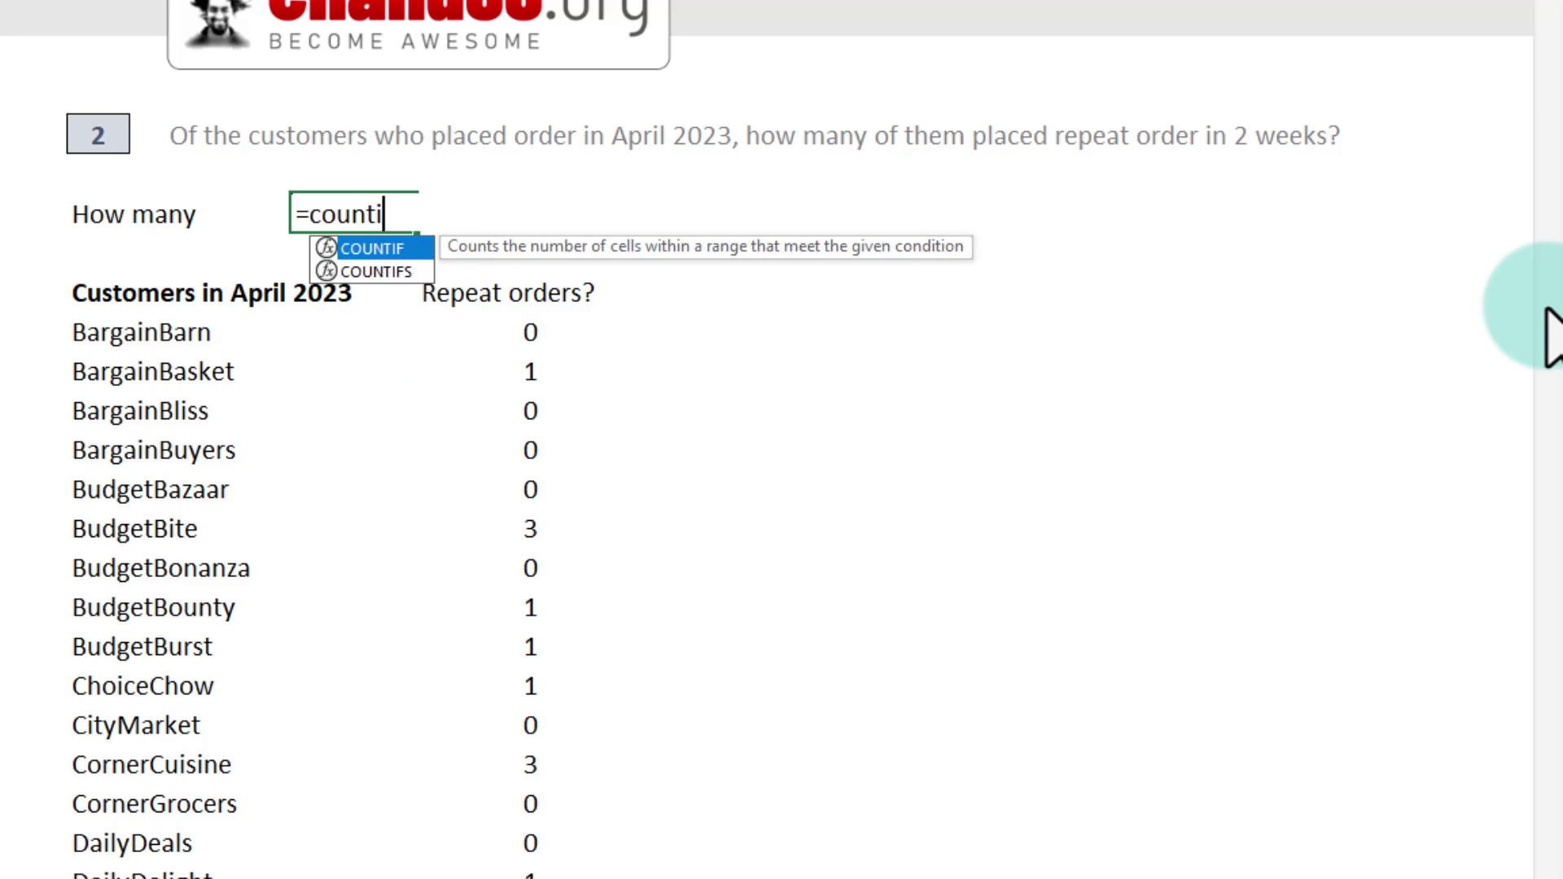
pyautogui.press('Tab')
pyautogui.click(529, 332)
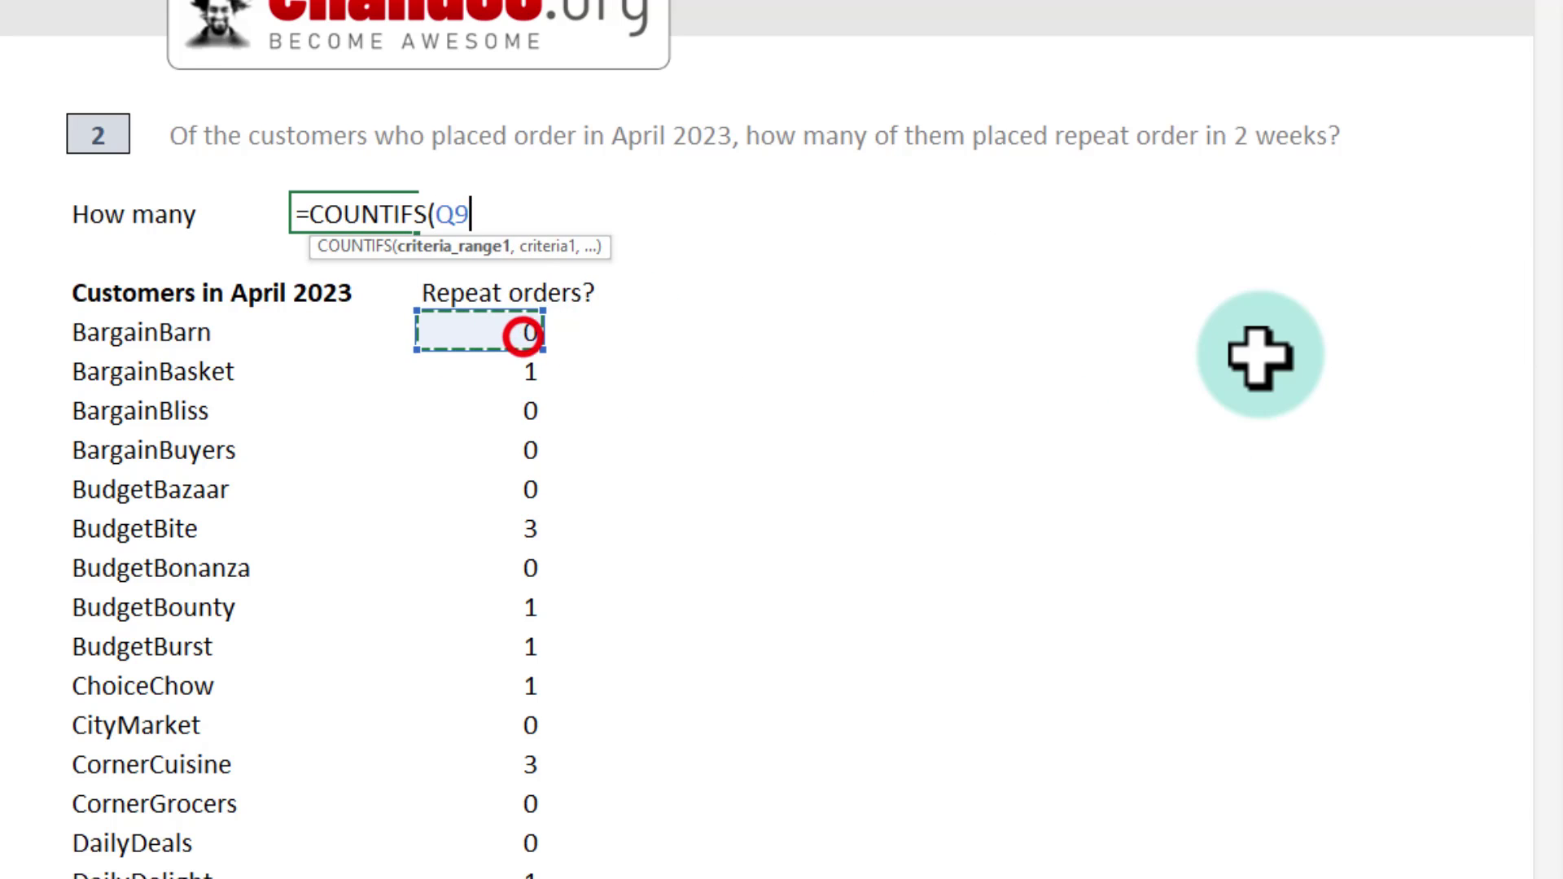
pyautogui.hotkey('ctrl', 'shift', 'Down')
pyautogui.write(',')
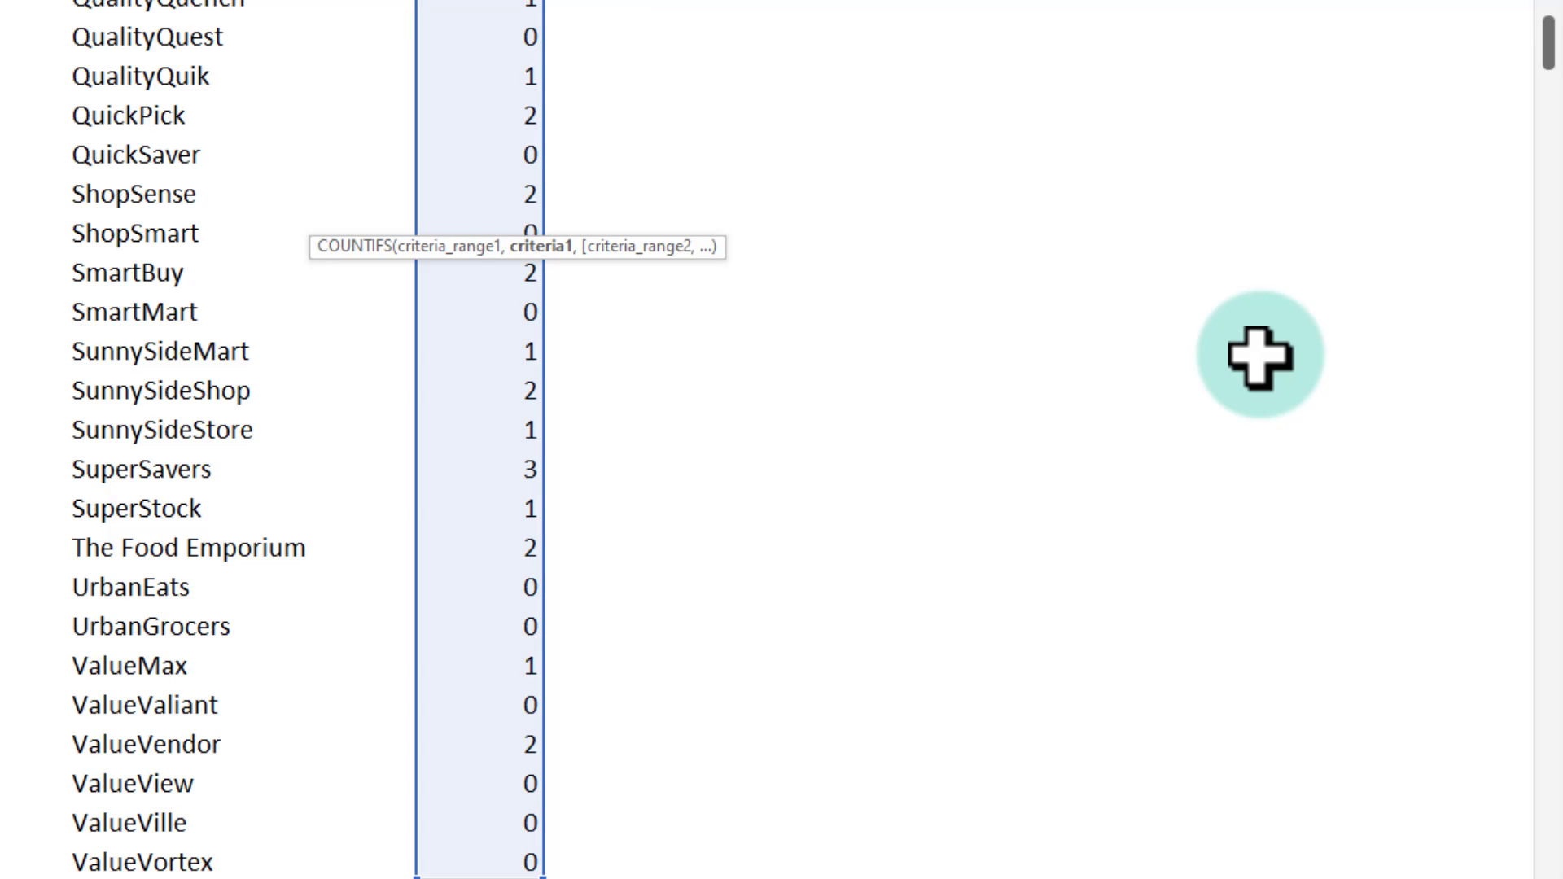
pyautogui.write('">0"')
pyautogui.press('Return')
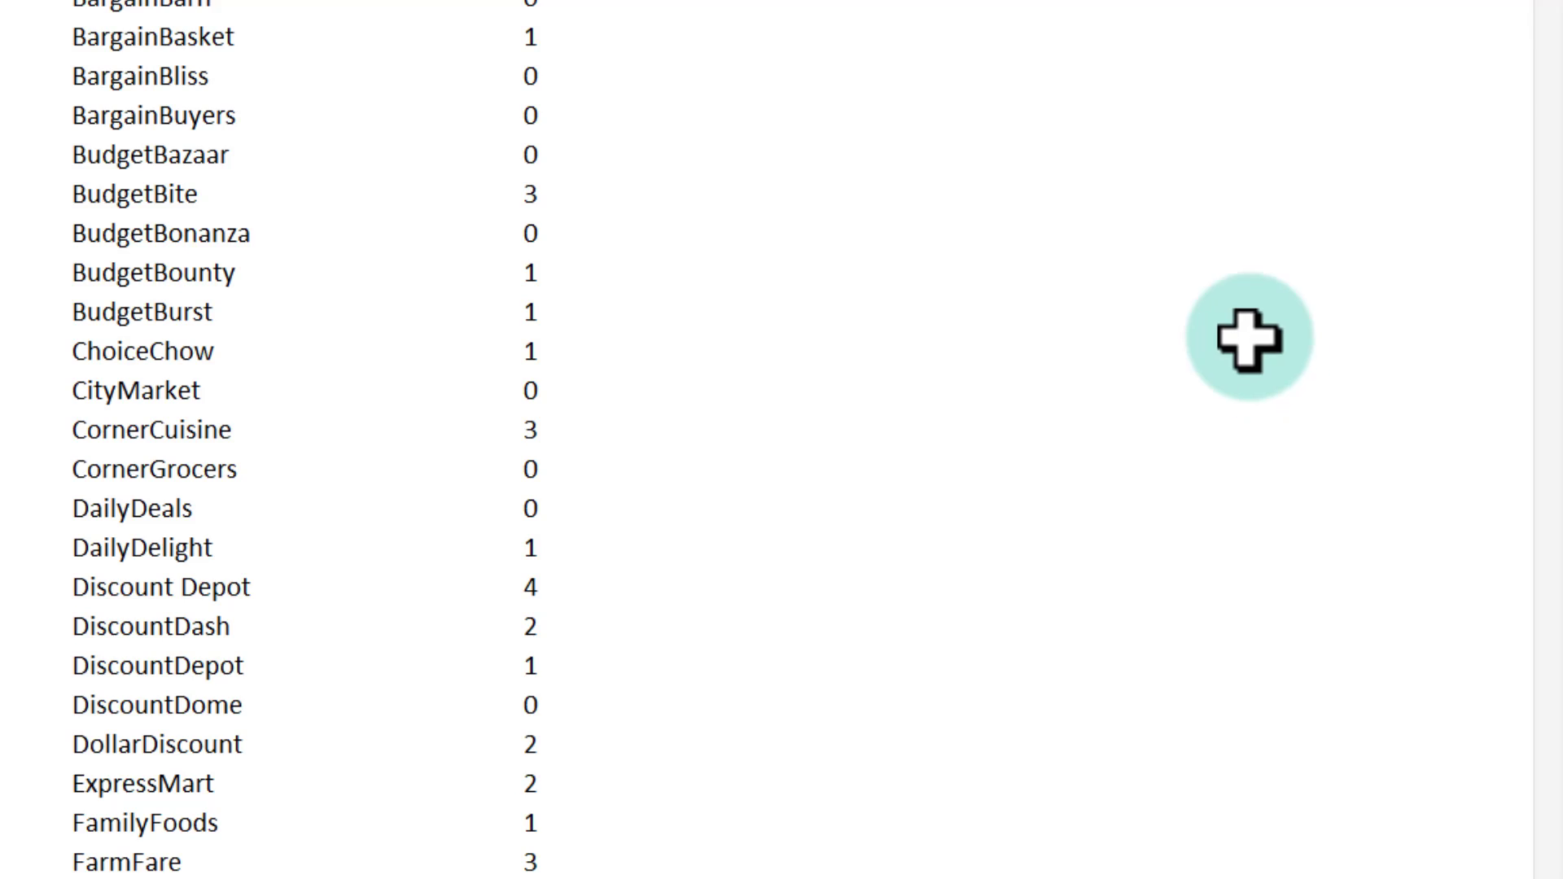
pyautogui.scroll(3, 1245, 339)
pyautogui.click(407, 212)
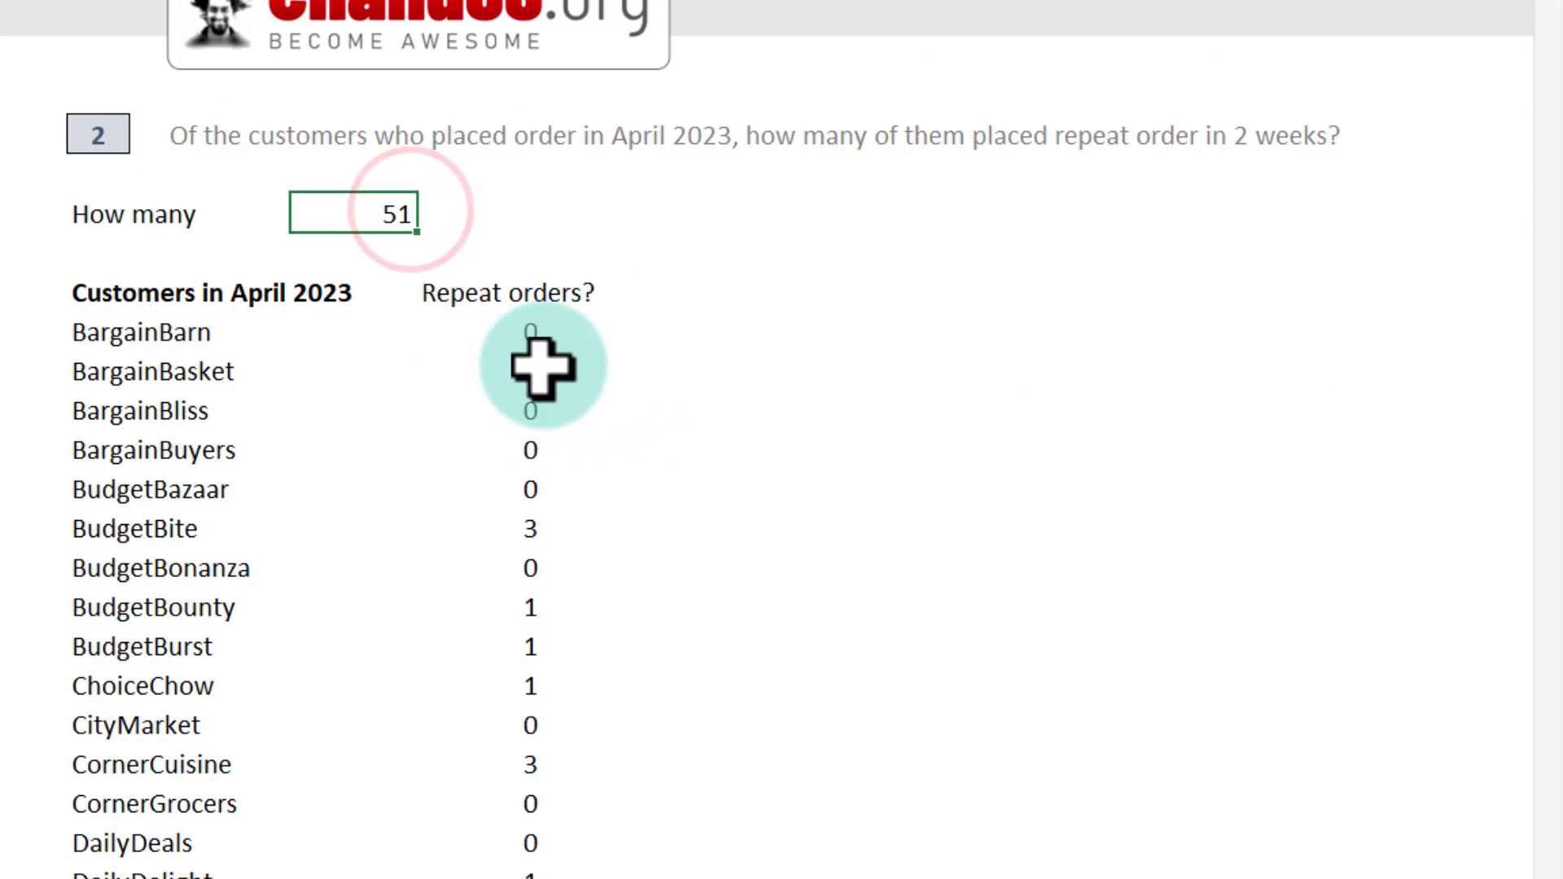